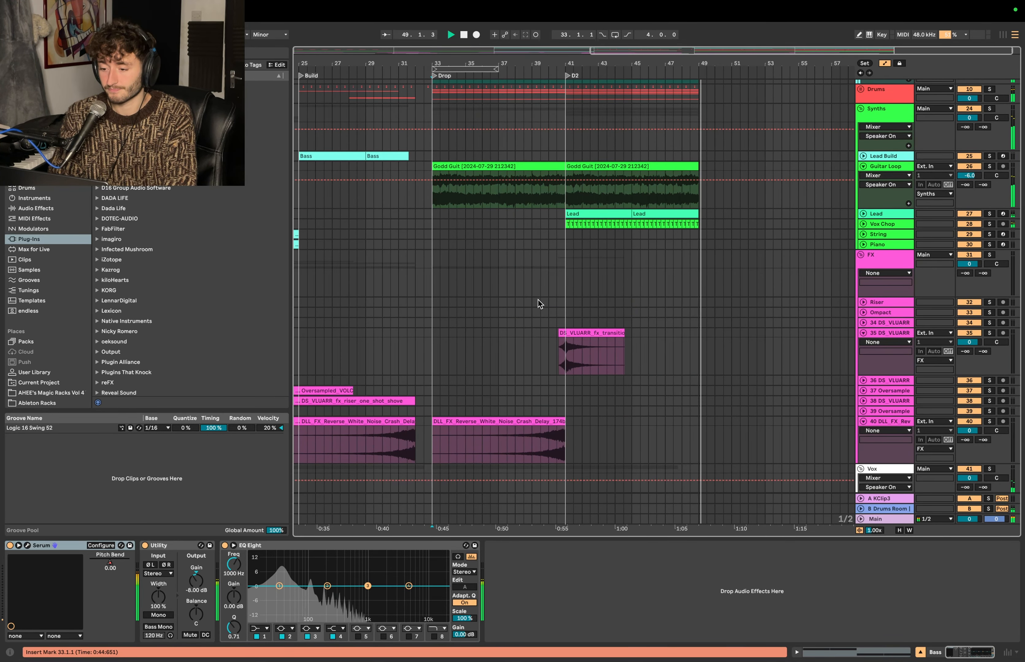
# - Stop playback and examine the FX and vocal tracks through the Drop section
pyautogui.press('space')
pyautogui.click(521, 304)
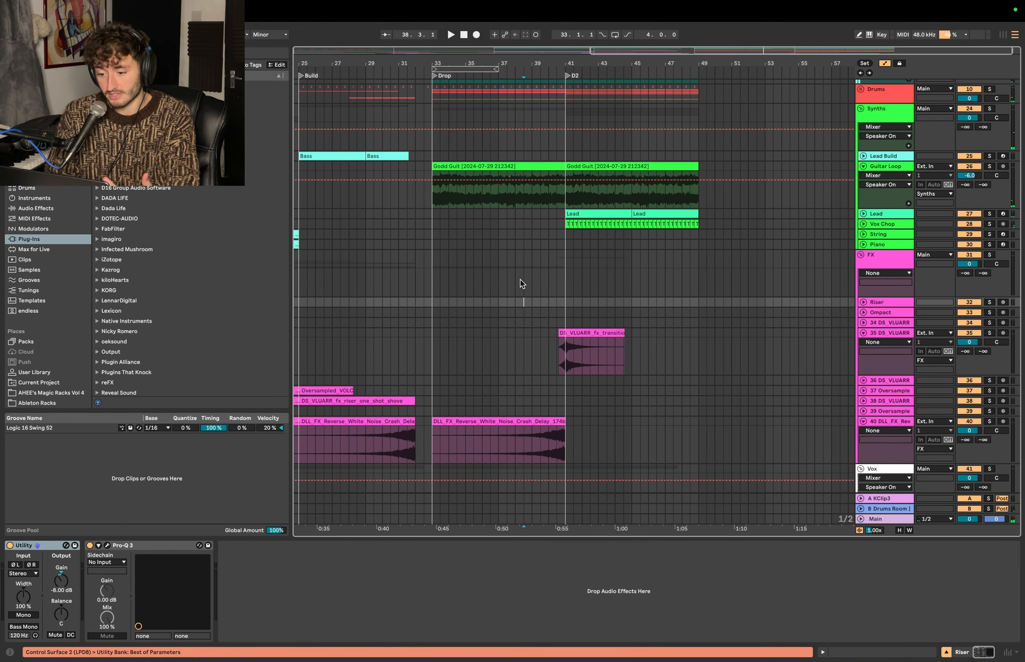
pyautogui.moveTo(574, 267); pyautogui.dragTo(564, 264)
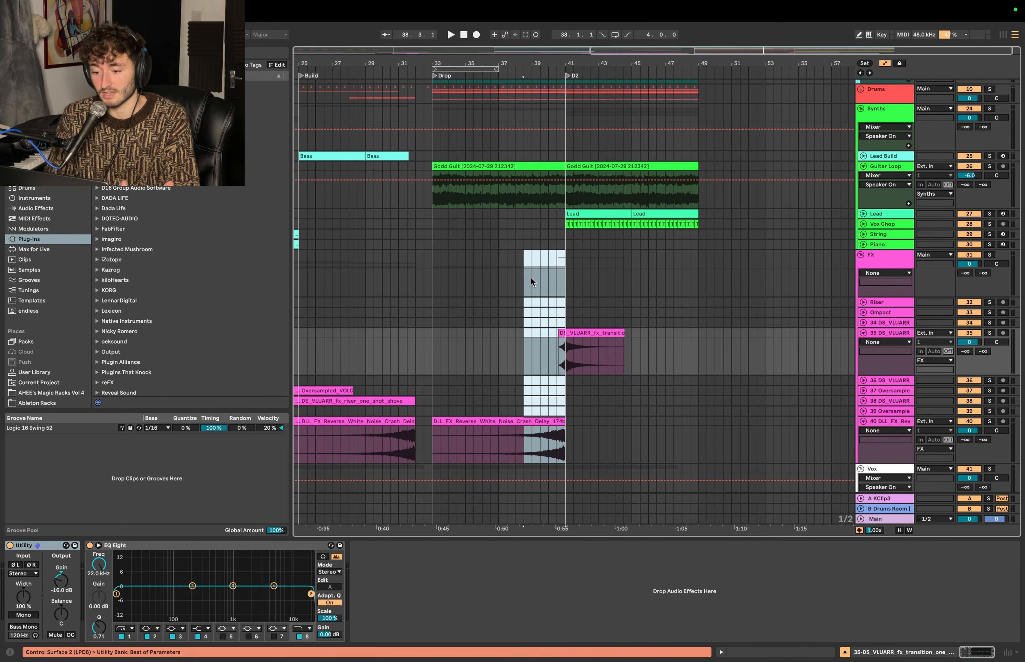
pyautogui.click(521, 281)
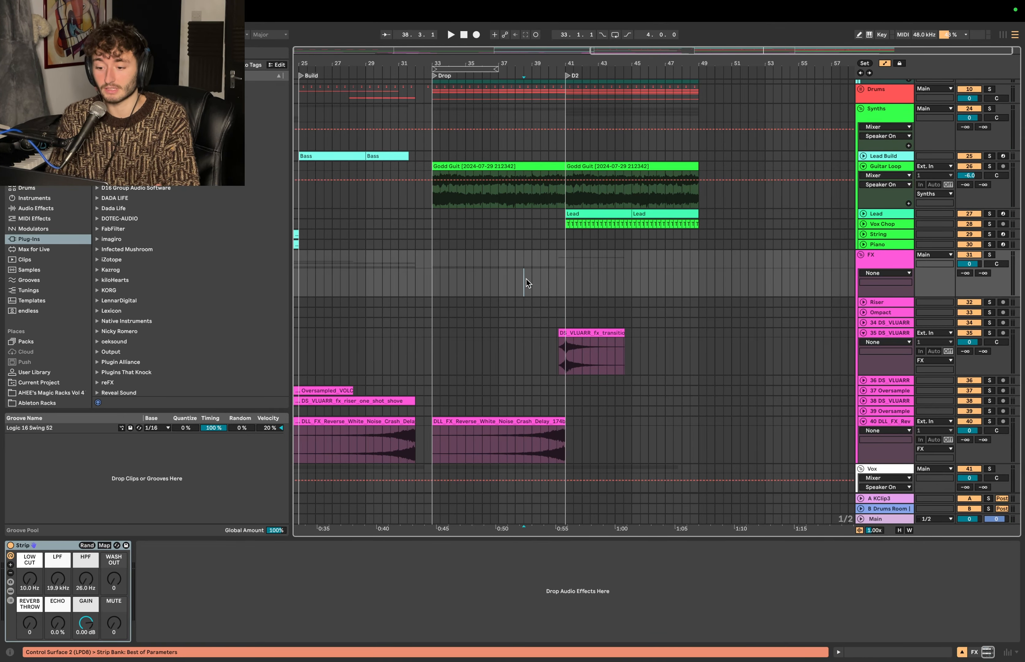
pyautogui.click(431, 238)
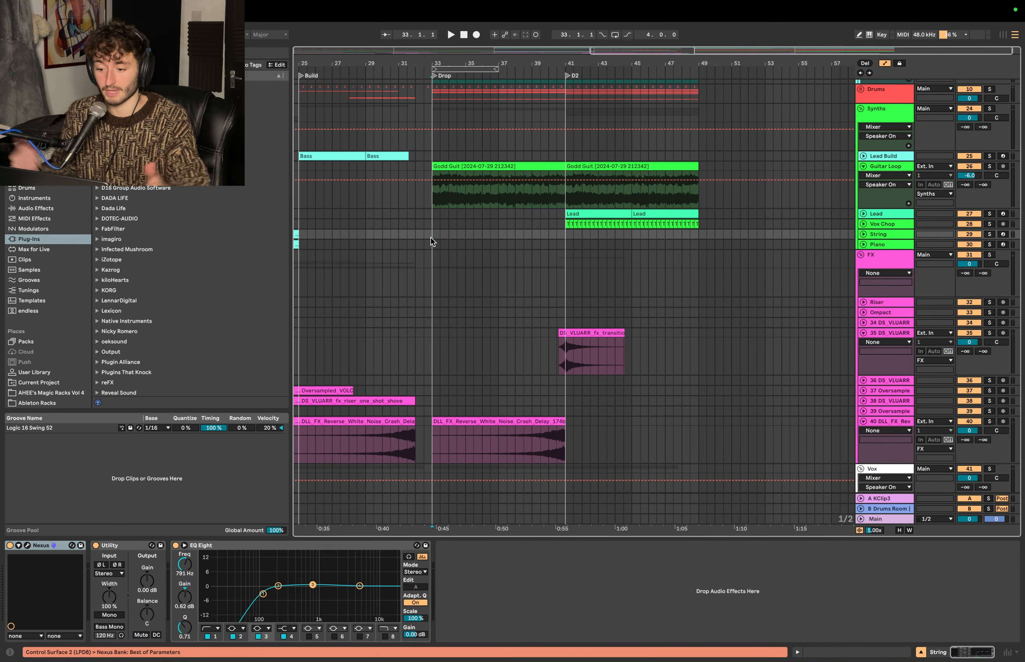
pyautogui.scroll(-4, 598, 244)
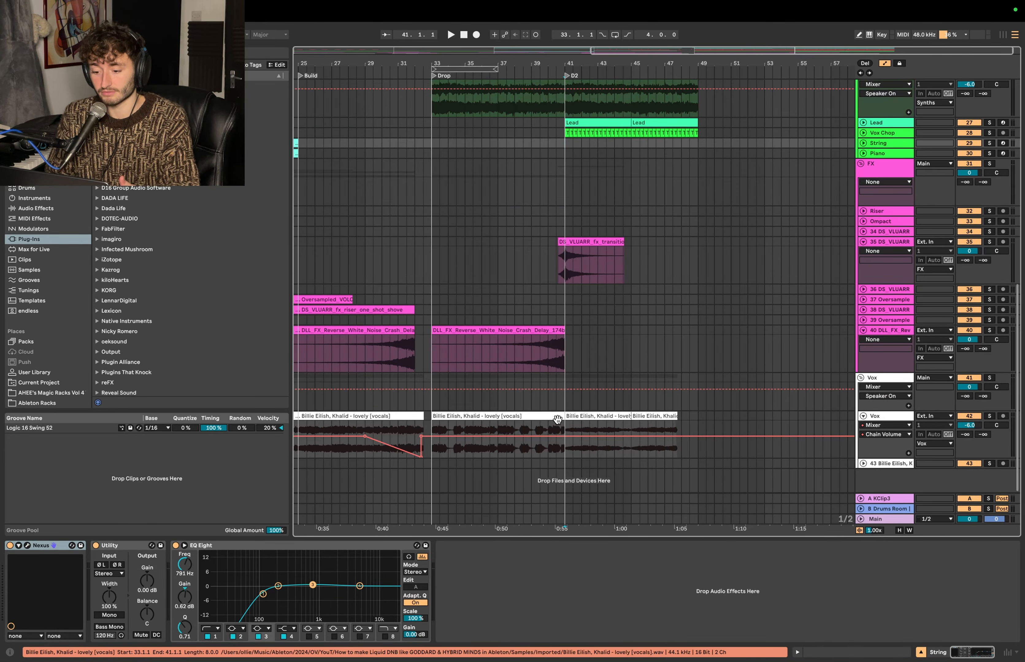
pyautogui.click(466, 454)
pyautogui.click(508, 275)
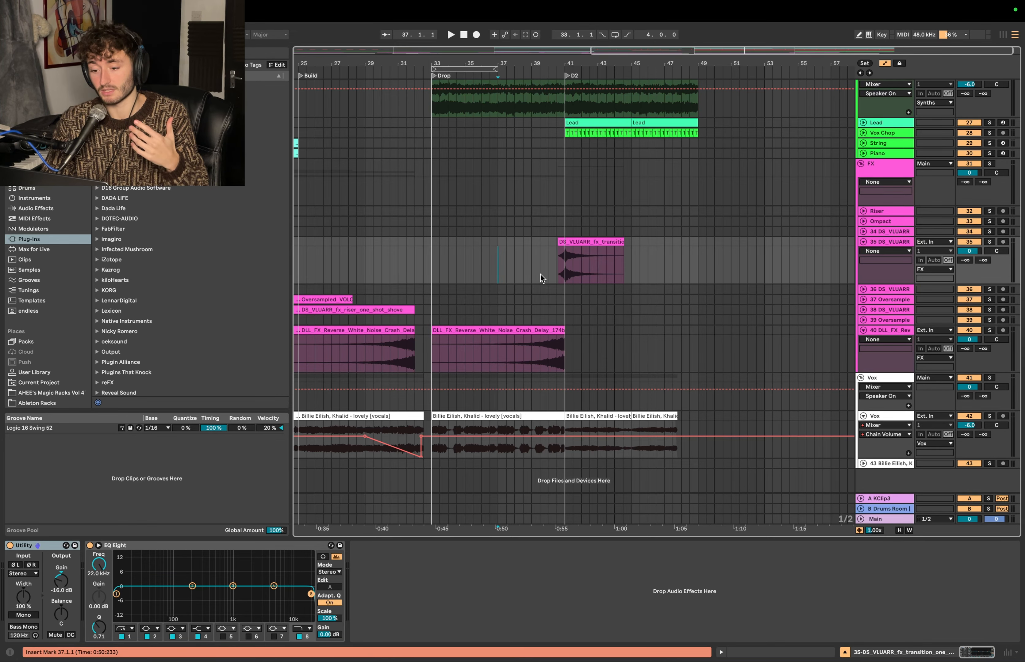
# - Examine the reverse white noise crash, the church transition effect and the lead entry around the D2 marker
pyautogui.press('+')
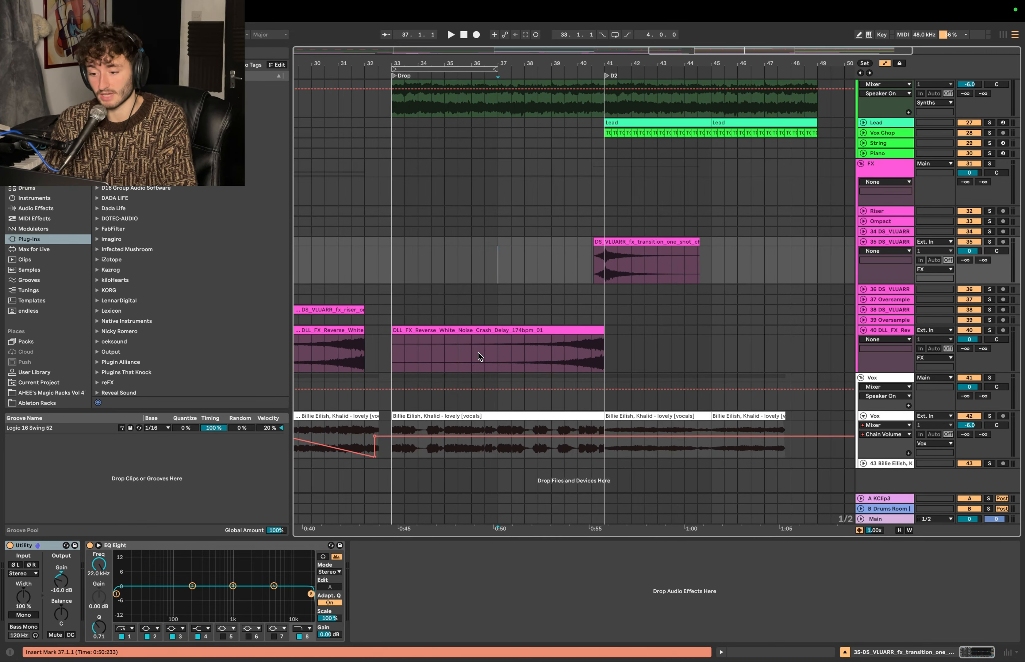
pyautogui.moveTo(478, 352); pyautogui.dragTo(610, 325)
pyautogui.moveTo(592, 266); pyautogui.dragTo(841, 255)
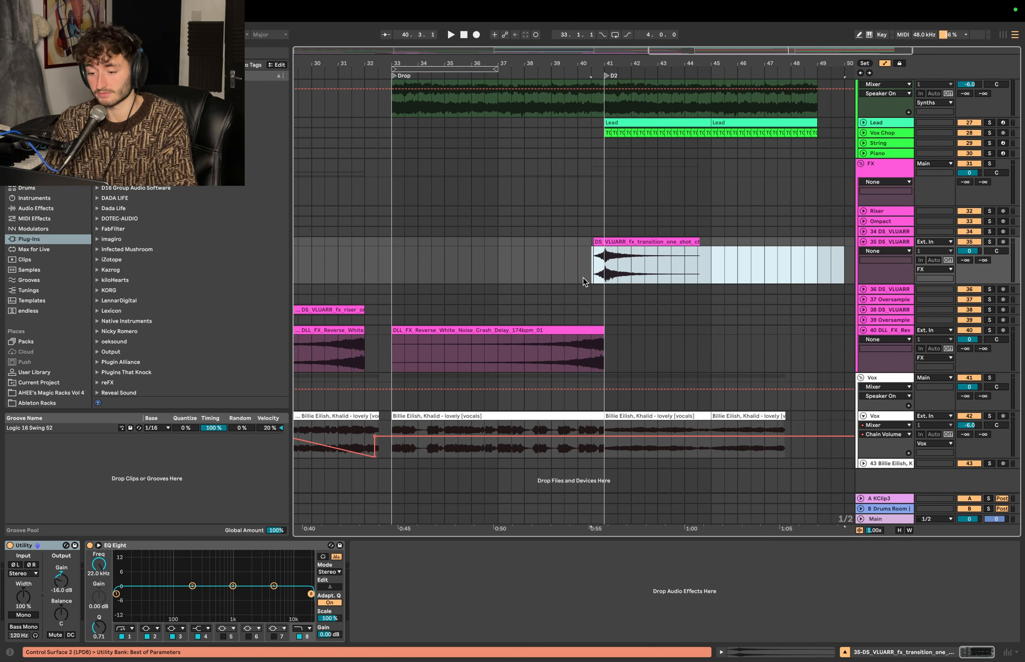
pyautogui.scroll(3, 583, 278)
pyautogui.moveTo(543, 268); pyautogui.dragTo(591, 250)
pyautogui.click(573, 277)
pyautogui.press('+')
pyautogui.press('+')
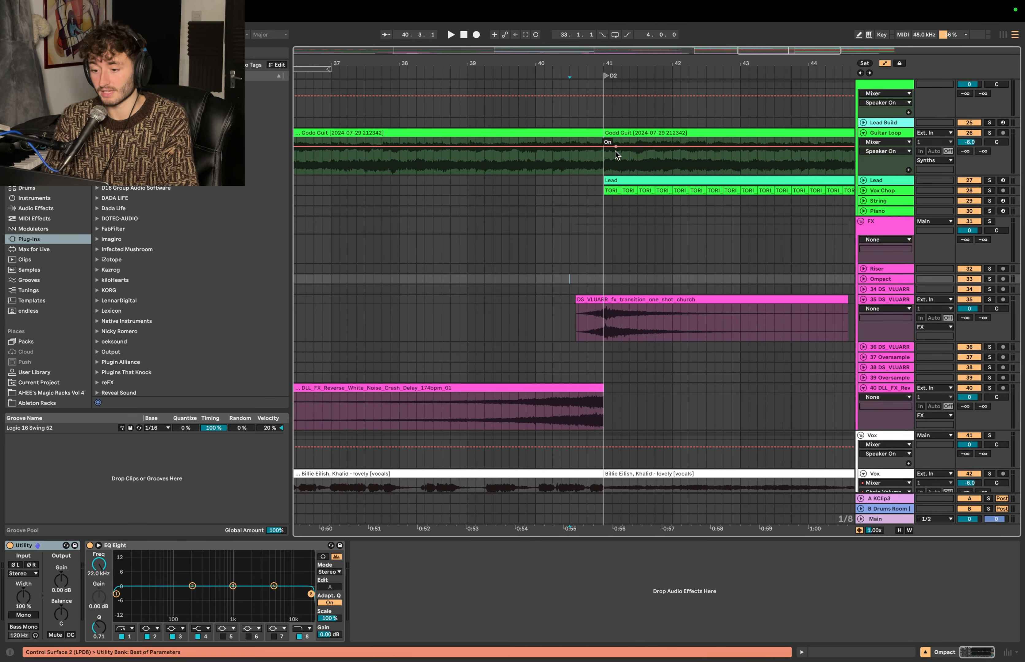
pyautogui.click(606, 212)
pyautogui.moveTo(604, 212)
pyautogui.mouseDown()
pyautogui.moveTo(539, 217)
pyautogui.moveTo(743, 213)
pyautogui.mouseUp()
pyautogui.scroll(-5, 616, 241)
# - Audition the FX group in solo from bar 40 across the D2 transition, and unsolo it
pyautogui.click(581, 261)
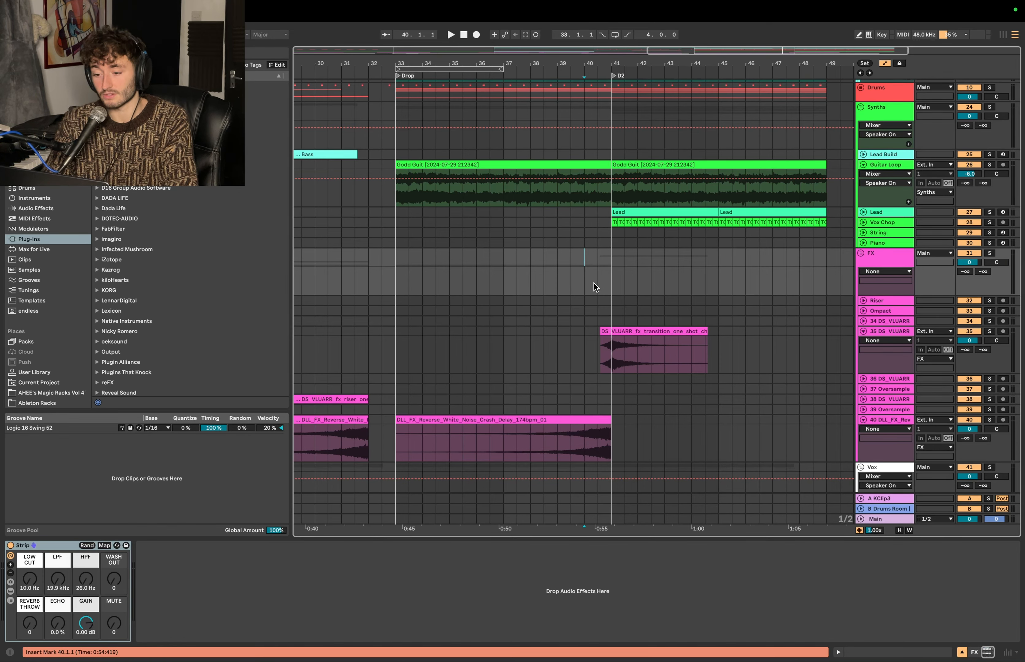
pyautogui.scroll(3, 593, 283)
pyautogui.scroll(-1, 607, 334)
pyautogui.scroll(-1, 607, 334)
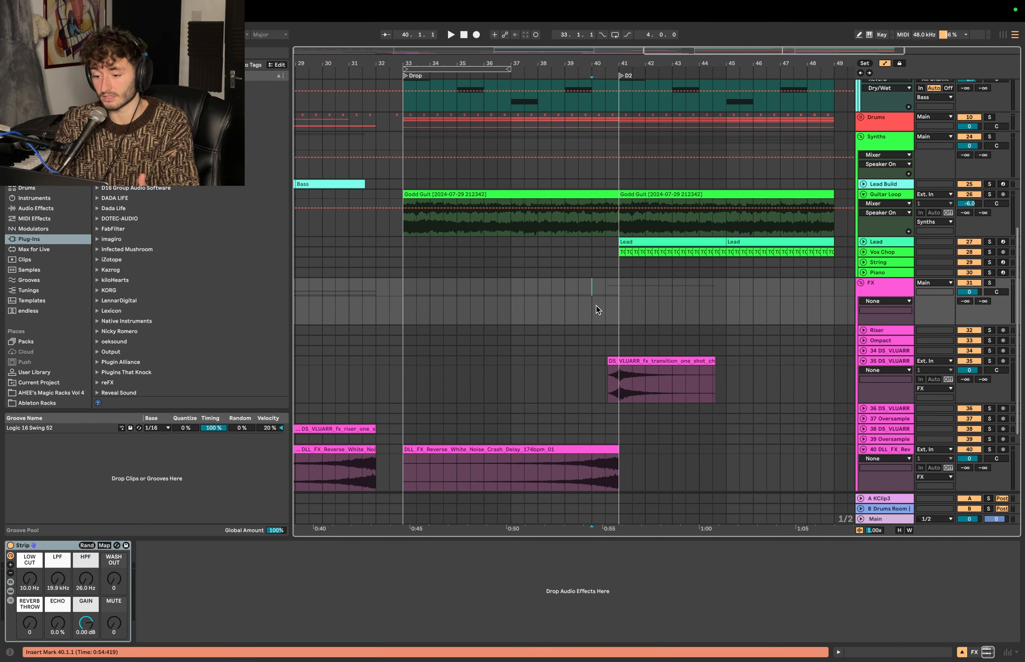
pyautogui.click(989, 283)
pyautogui.press('space')
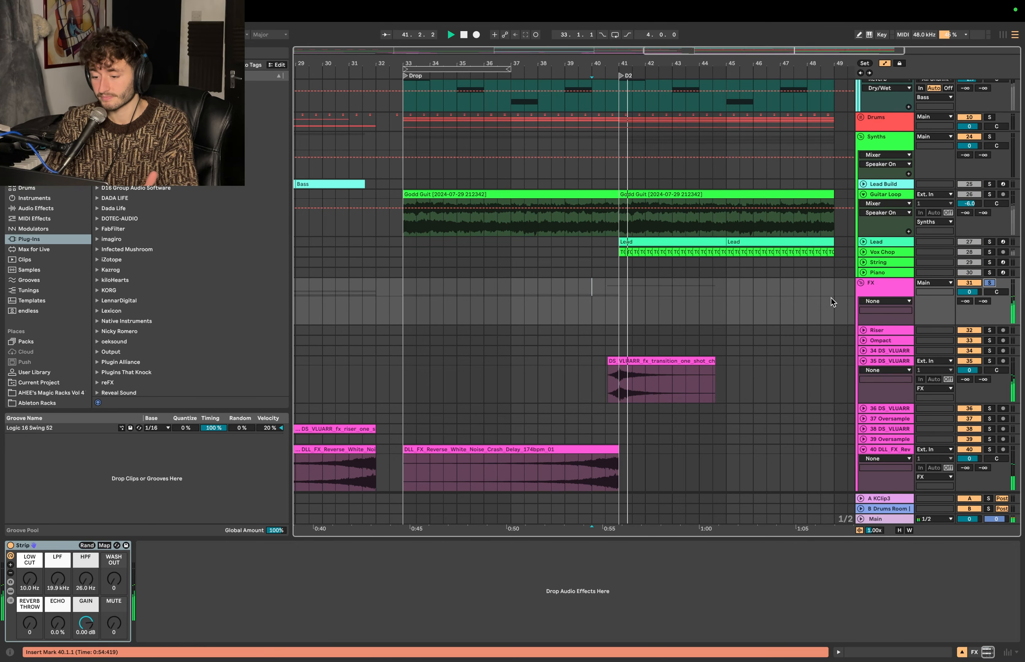
pyautogui.click(991, 284)
# - Examine the bass and drum arrangement of the drop, marking bars 39 to 41 on the Drums group
pyautogui.click(544, 260)
pyautogui.scroll(5, 544, 259)
pyautogui.click(402, 244)
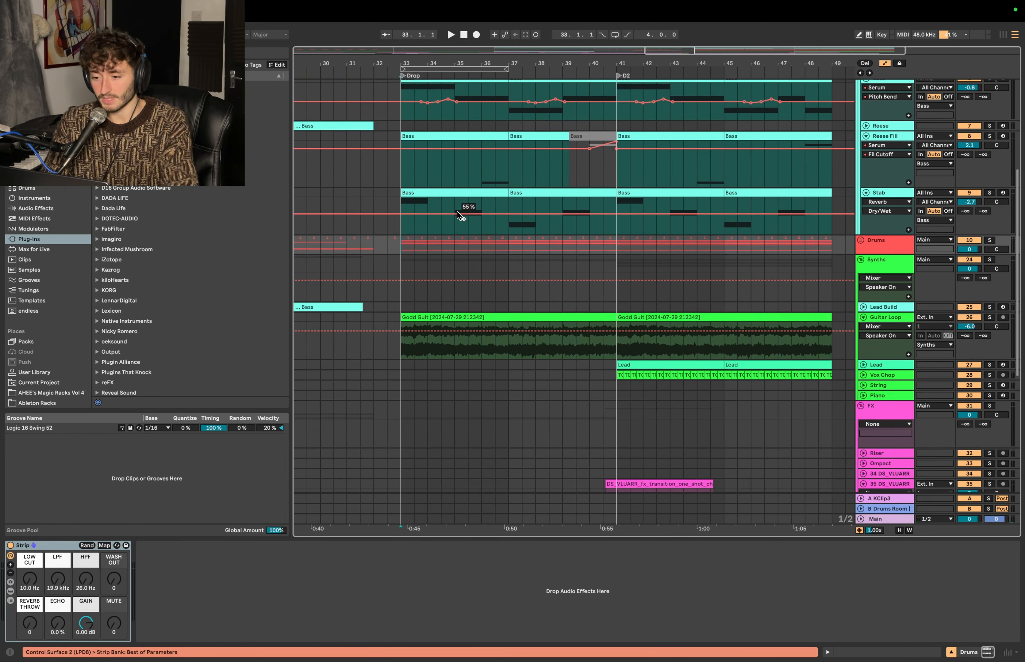
pyautogui.scroll(5, 457, 212)
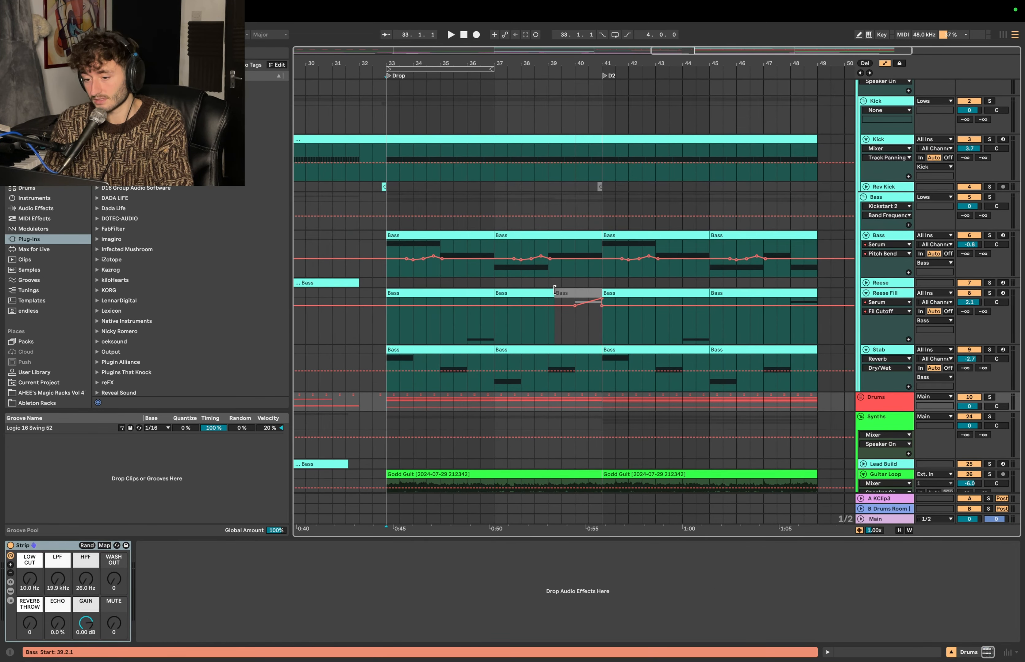
pyautogui.scroll(-1, 555, 290)
pyautogui.scroll(-3, 555, 290)
pyautogui.click(546, 302)
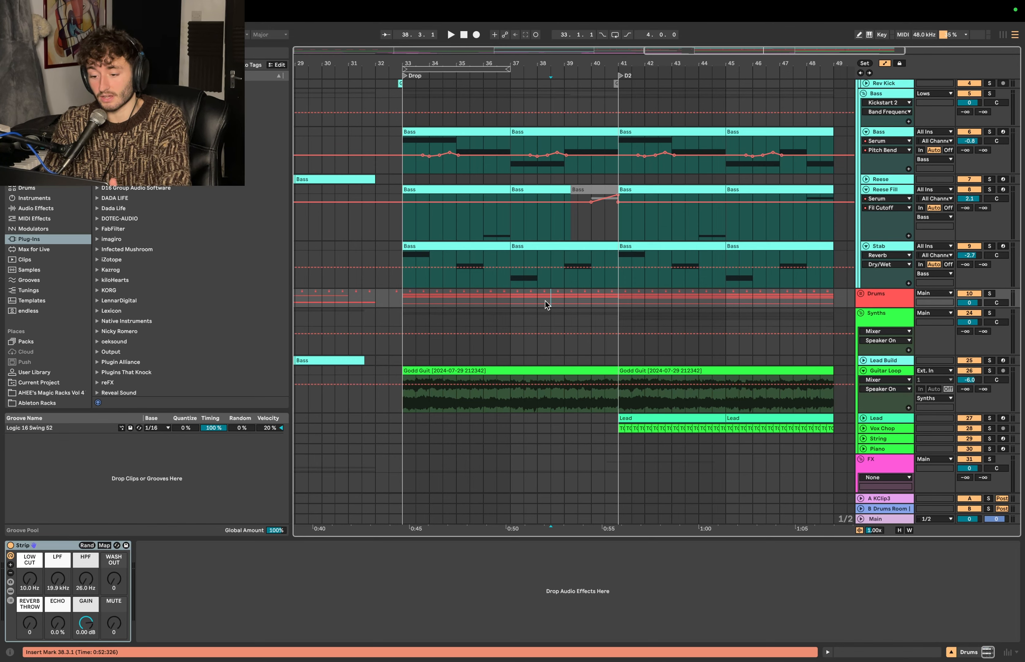
pyautogui.scroll(3, 583, 313)
pyautogui.click(583, 314)
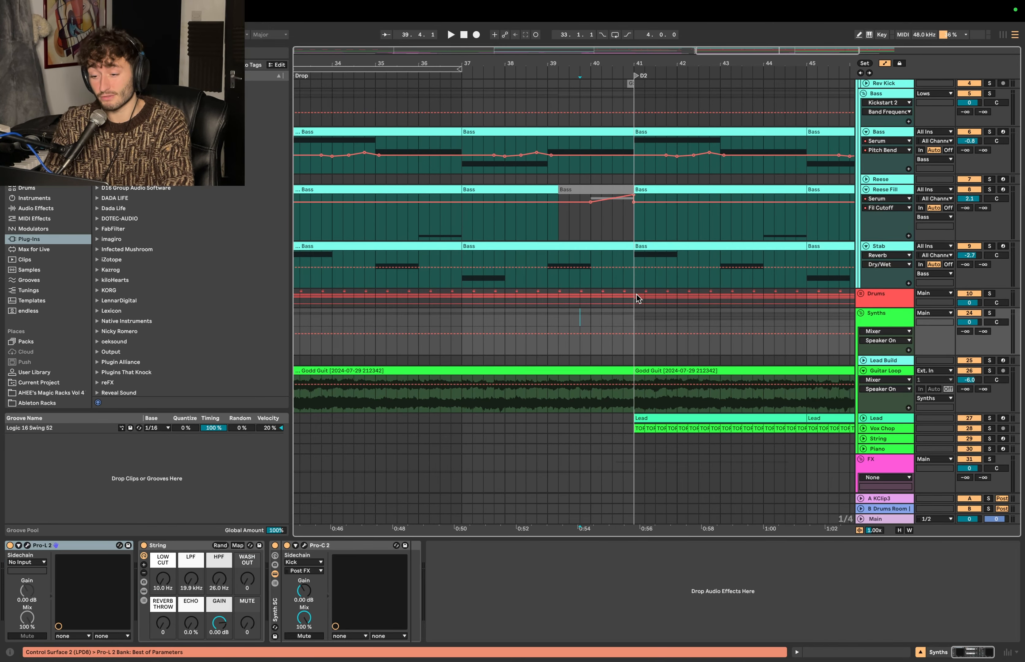
pyautogui.click(637, 296)
pyautogui.moveTo(637, 296); pyautogui.dragTo(545, 296)
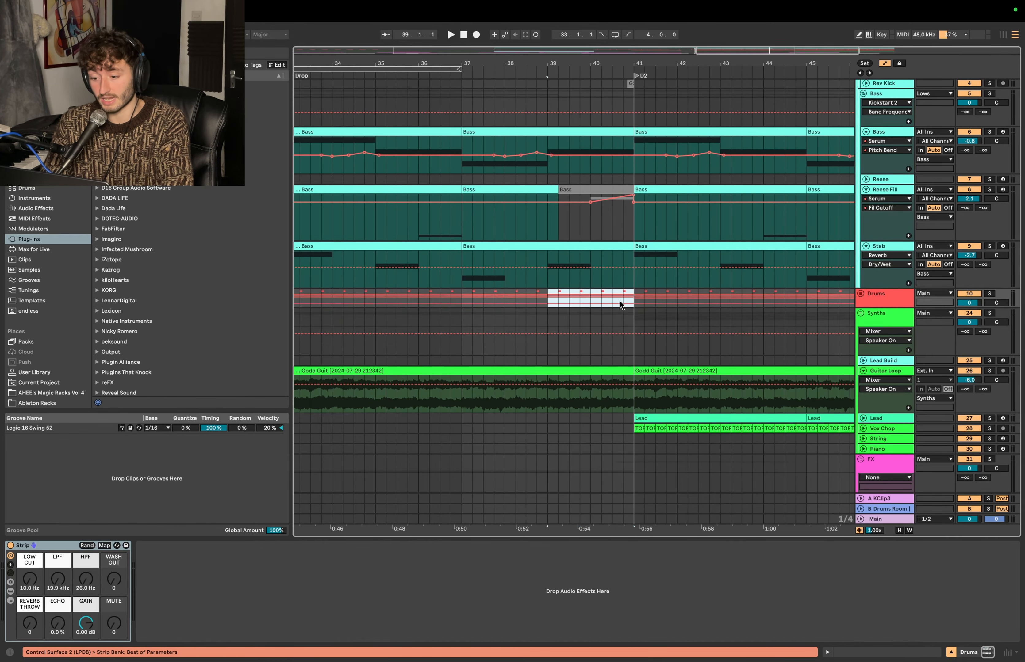
pyautogui.click(638, 293)
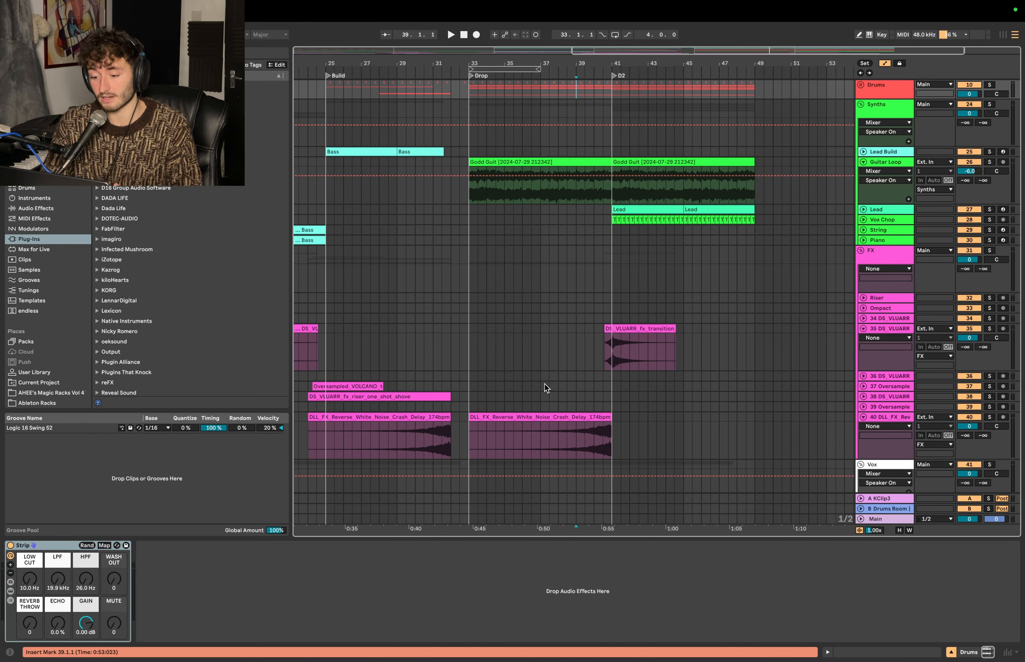
# - Examine the FX and Bass groups on both sides of the D2 marker, including bars 39 to 41 of the Bass group
pyautogui.moveTo(541, 307); pyautogui.dragTo(607, 306)
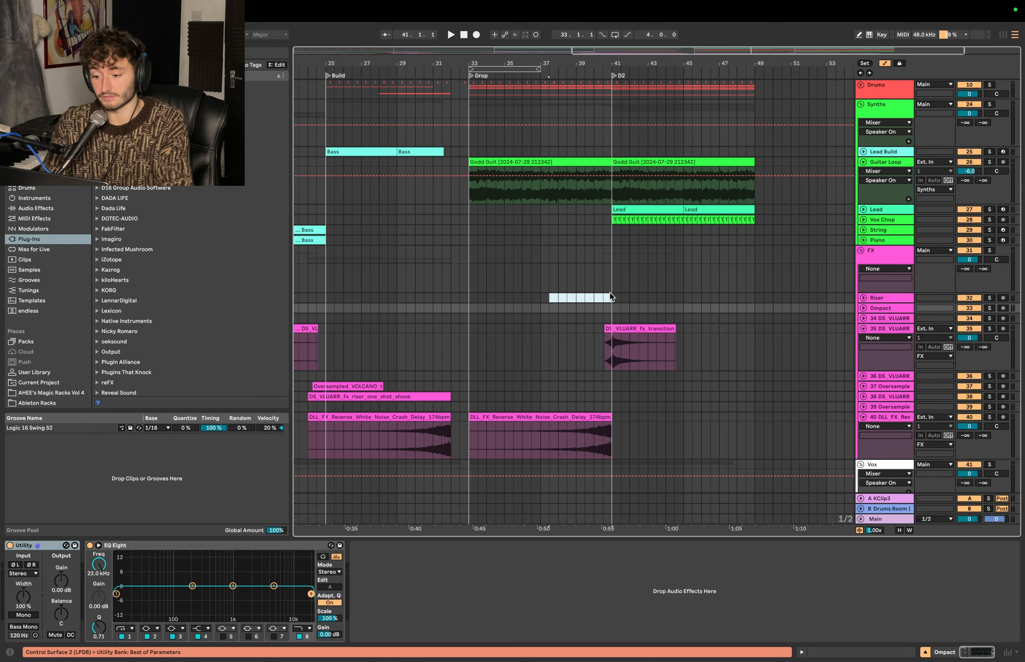
pyautogui.scroll(5, 553, 272)
pyautogui.moveTo(589, 358); pyautogui.dragTo(662, 357)
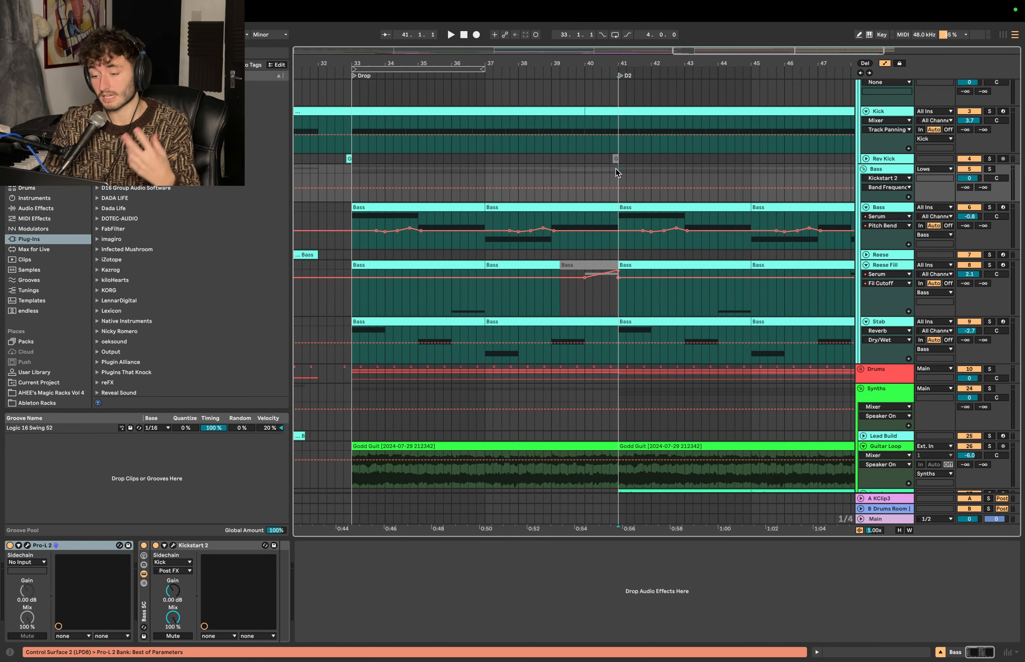
pyautogui.moveTo(615, 169); pyautogui.dragTo(678, 172)
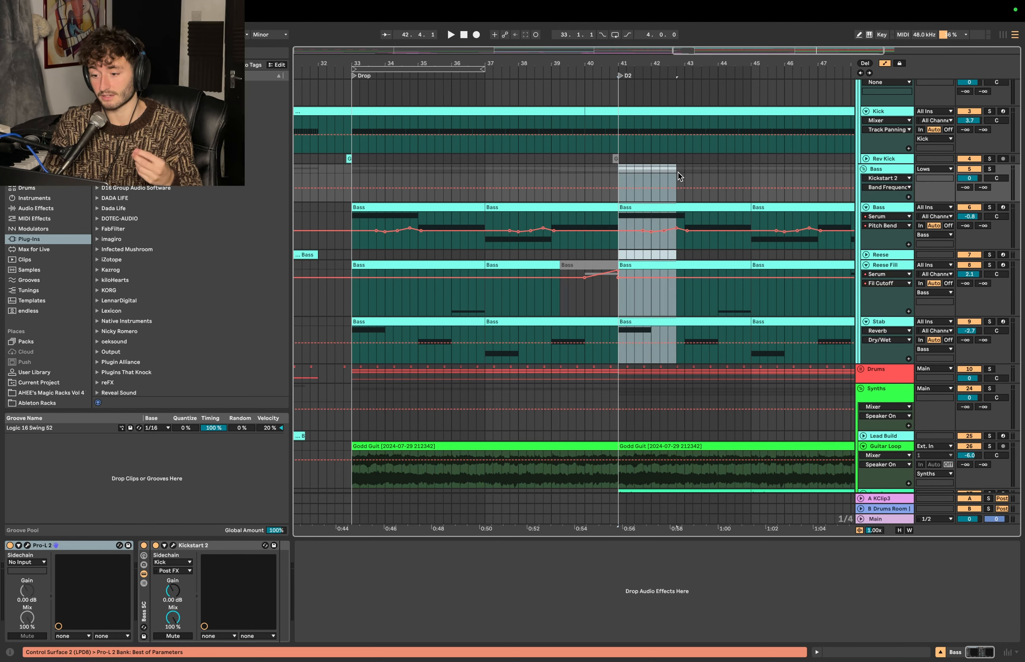
pyautogui.click(615, 175)
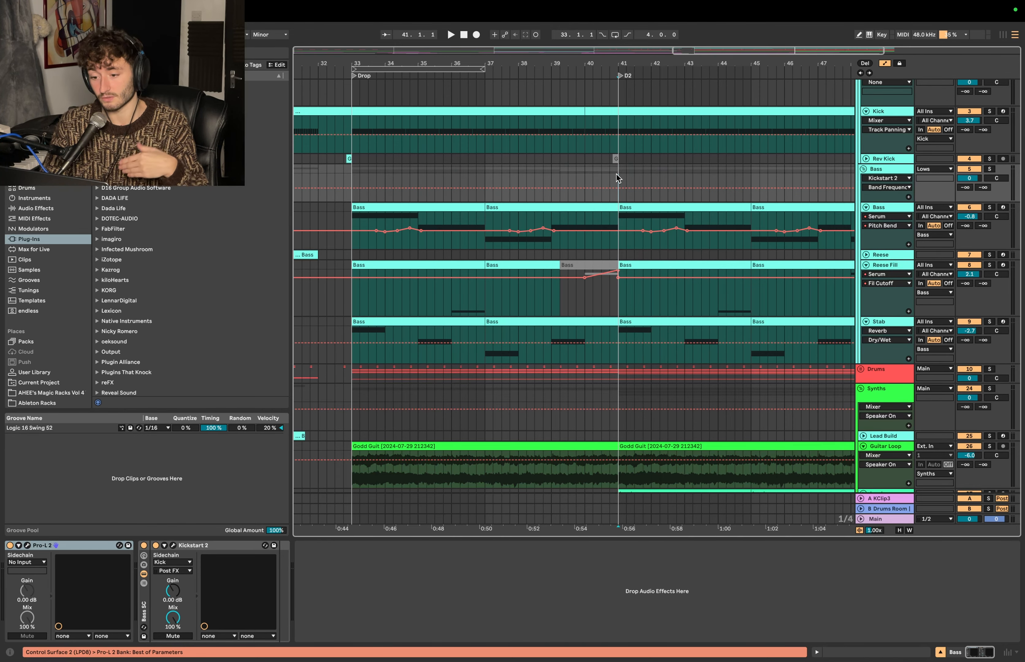
pyautogui.moveTo(562, 179); pyautogui.dragTo(551, 180)
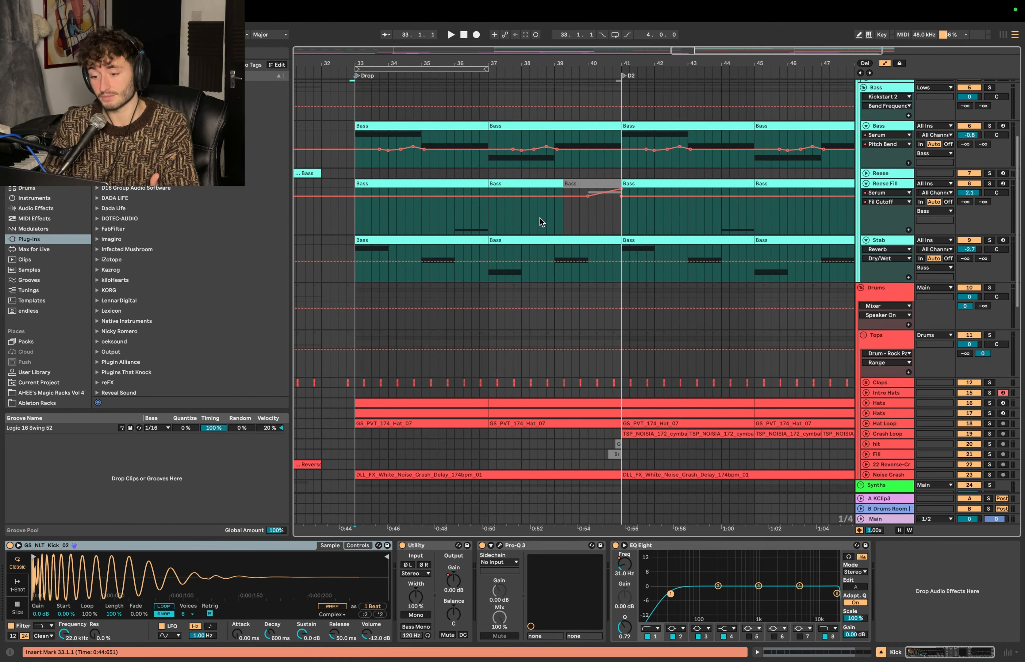
pyautogui.click(539, 218)
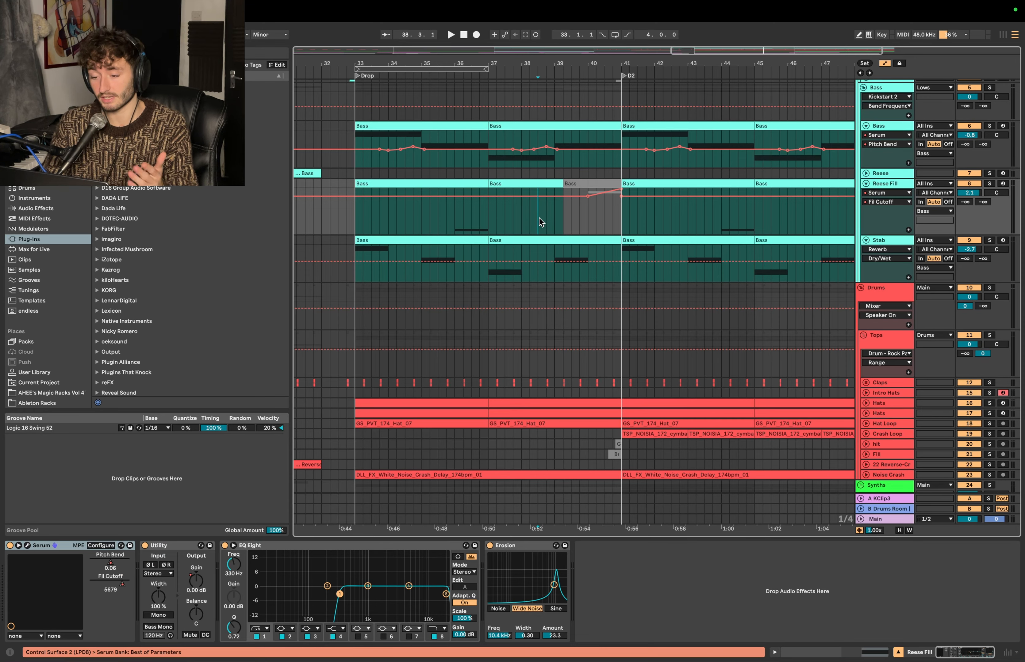
pyautogui.click(529, 220)
pyautogui.moveTo(529, 221); pyautogui.dragTo(705, 215)
# - Play the arrangement from 38.3.1 past the D2 marker to hear the transition, and stop playback
pyautogui.click(537, 281)
pyautogui.scroll(-5, 537, 280)
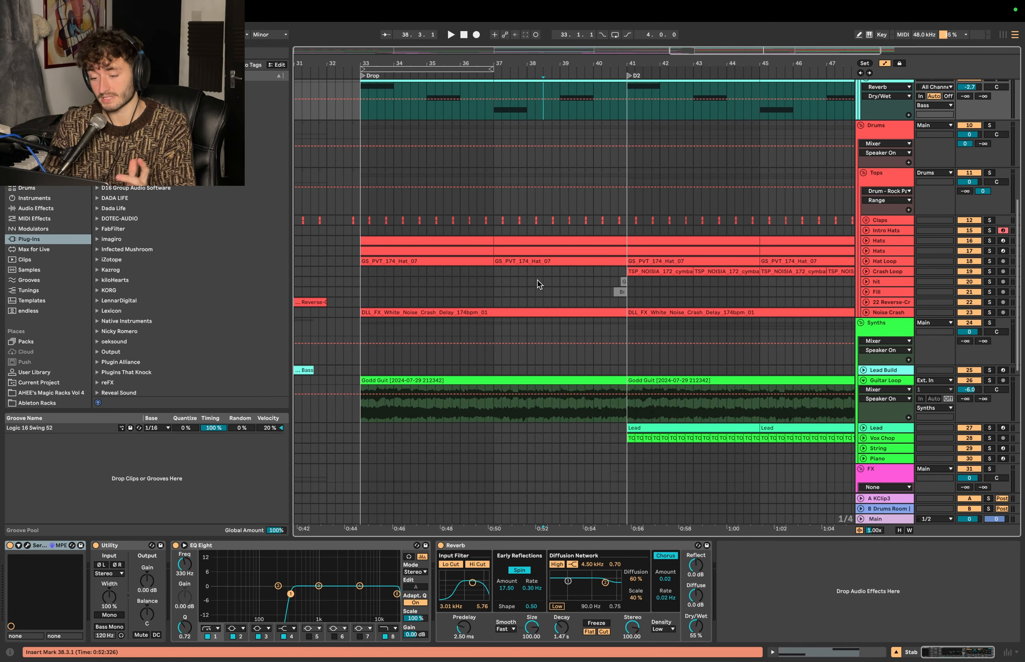
pyautogui.press('space')
pyautogui.scroll(5, 548, 164)
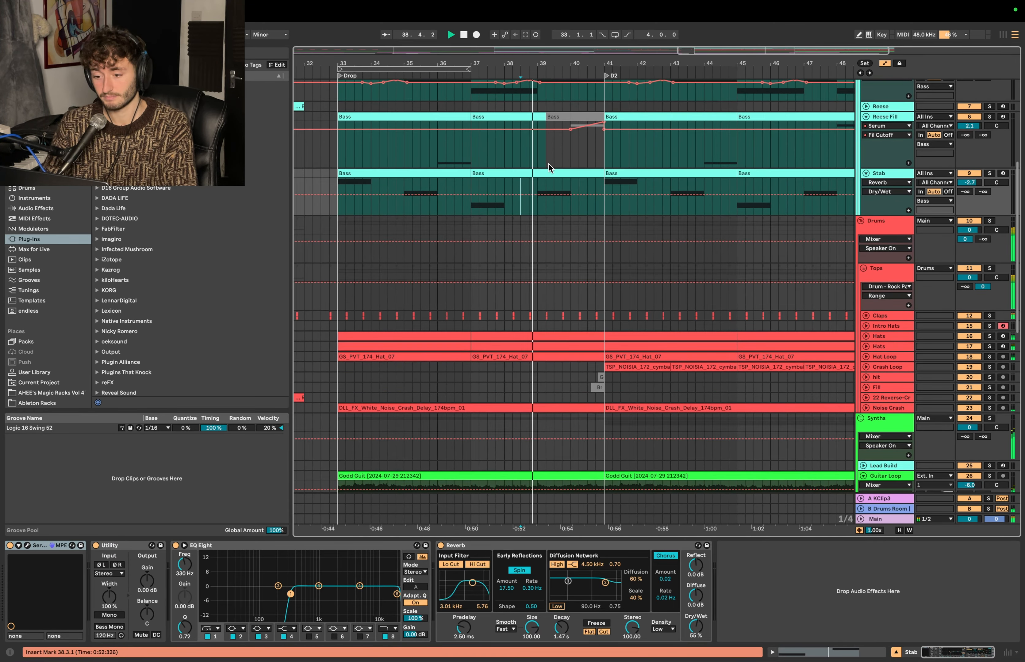
pyautogui.press('+')
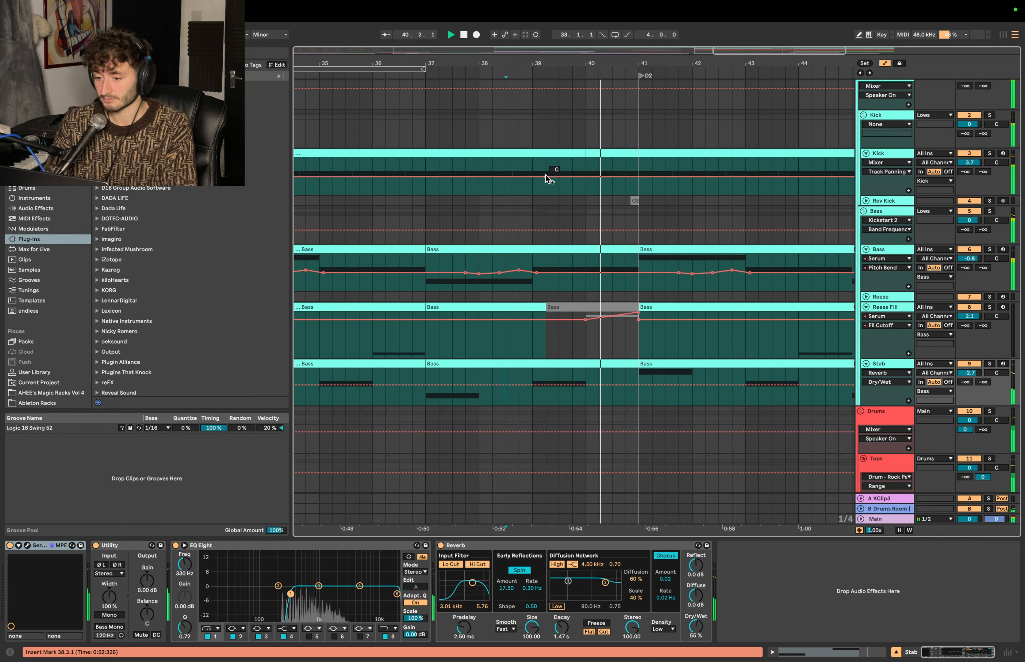
pyautogui.click(507, 205)
pyautogui.press('space')
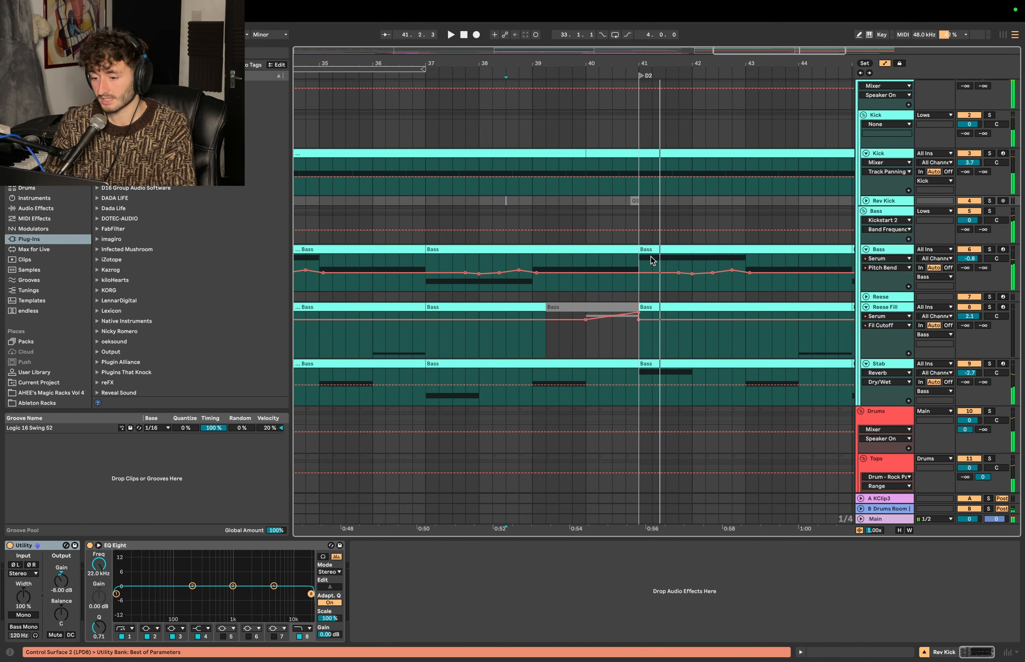
# - Delete the Kick clip segment in bar 40 and shorten the Bass clip to end at bar 40
pyautogui.click(625, 153)
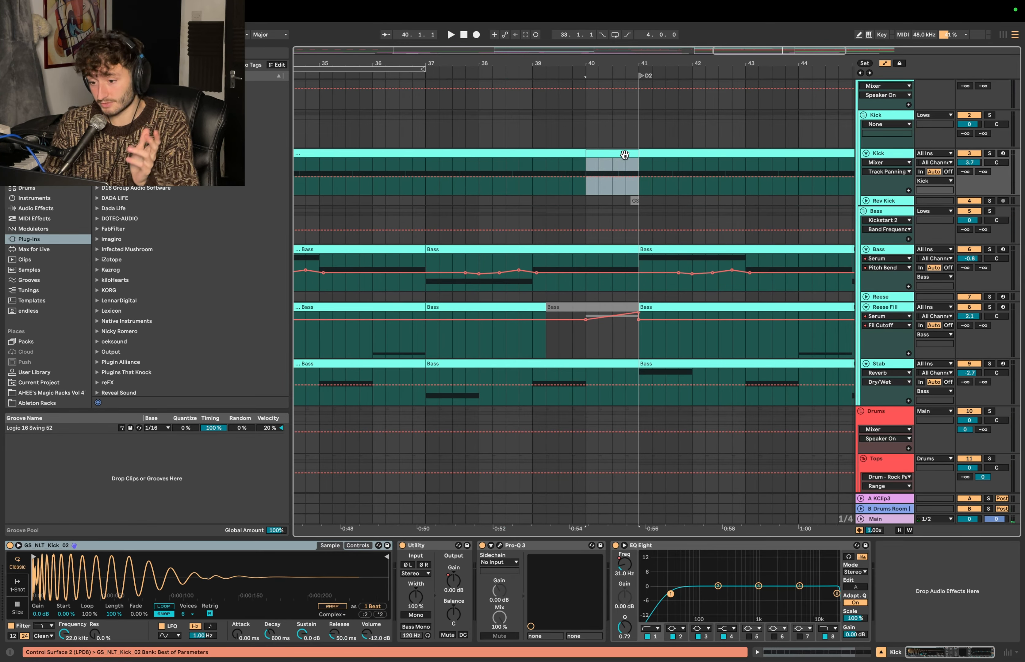
pyautogui.press('Delete')
pyautogui.moveTo(638, 249); pyautogui.dragTo(586, 249)
# - Clear all drum tracks from 40.1.1 to 41.1.1 and trim the first Guitar Loop clip to end at bar 40
pyautogui.click(586, 161)
pyautogui.scroll(-5, 585, 160)
pyautogui.scroll(-6, 610, 241)
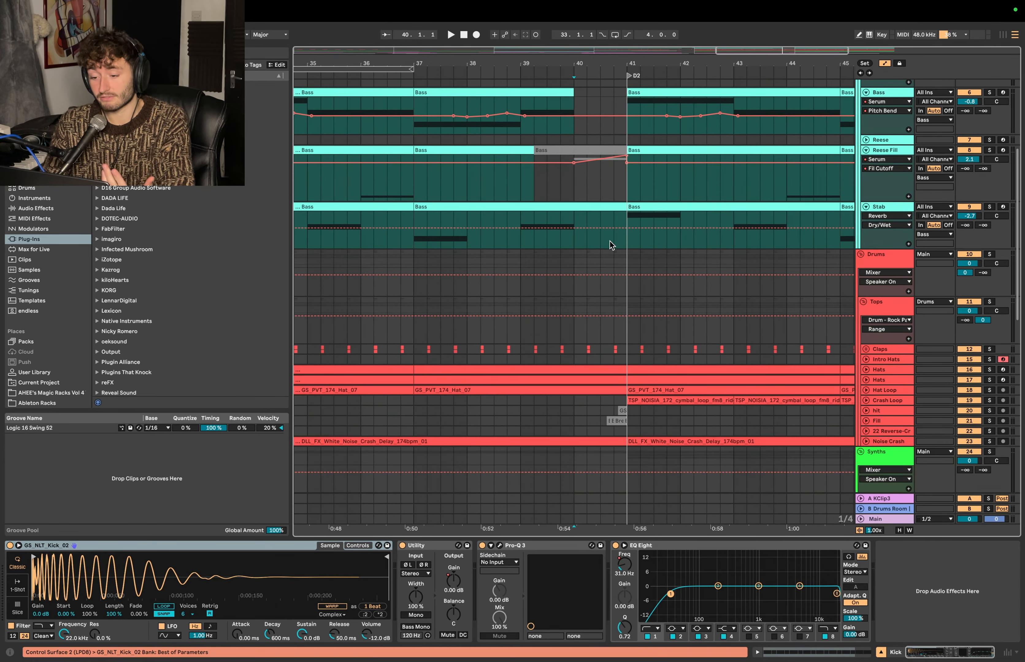
pyautogui.moveTo(641, 340); pyautogui.dragTo(587, 228)
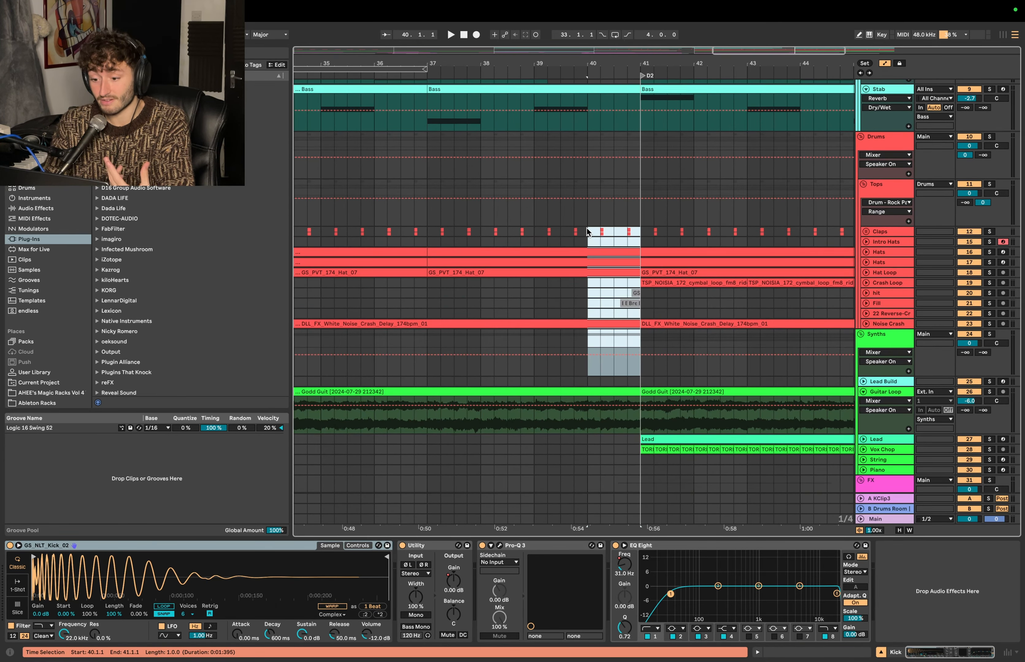
pyautogui.scroll(-3, 582, 226)
pyautogui.moveTo(616, 324); pyautogui.dragTo(563, 325)
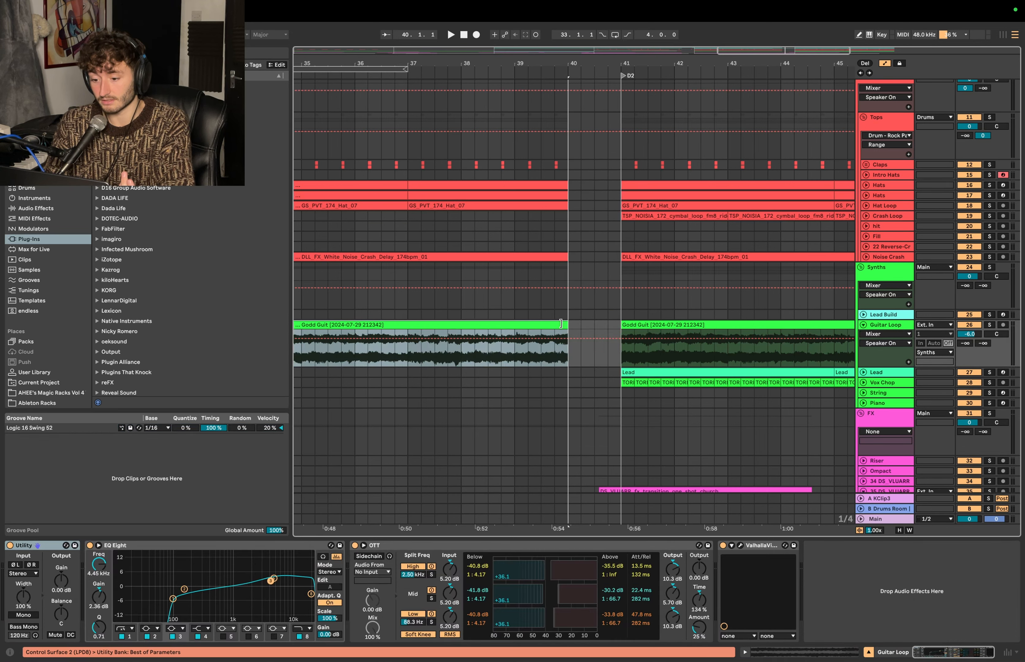
# - Move the drop's reverse white noise crash clip one bar earlier so it ends at bar 40
pyautogui.scroll(-7, 563, 326)
pyautogui.moveTo(629, 351)
pyautogui.mouseDown()
pyautogui.moveTo(577, 352)
pyautogui.moveTo(638, 349)
pyautogui.mouseUp()
pyautogui.click(571, 363)
pyautogui.moveTo(588, 450); pyautogui.dragTo(635, 436)
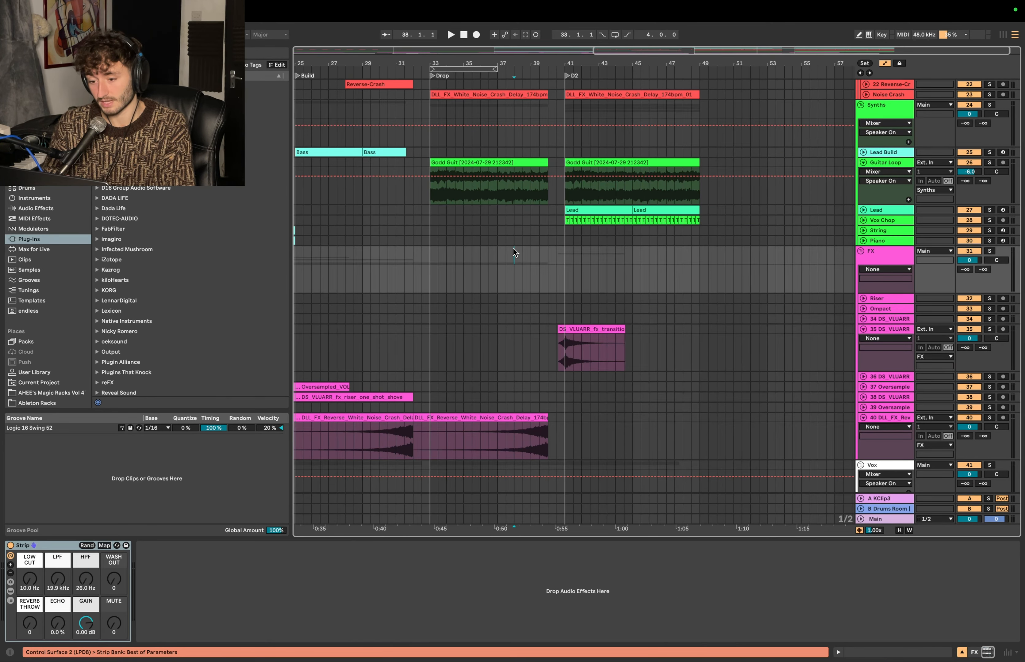
# - Play the arrangement from 38.1.1 past the D2 marker to check the transition, and stop playback
pyautogui.press('space')
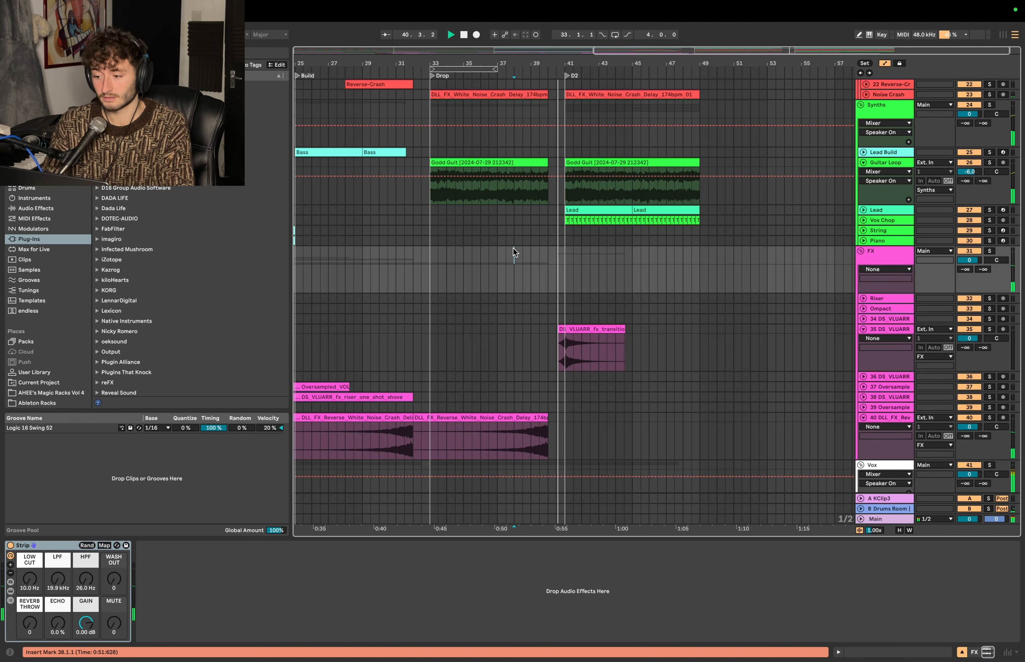
pyautogui.scroll(2, 513, 248)
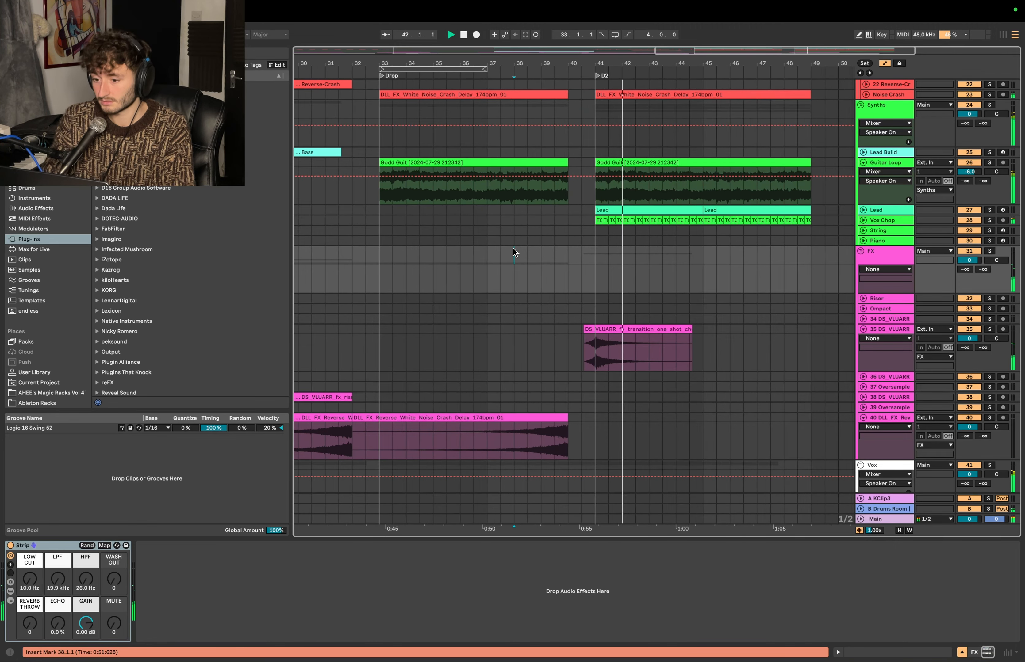
pyautogui.click(542, 259)
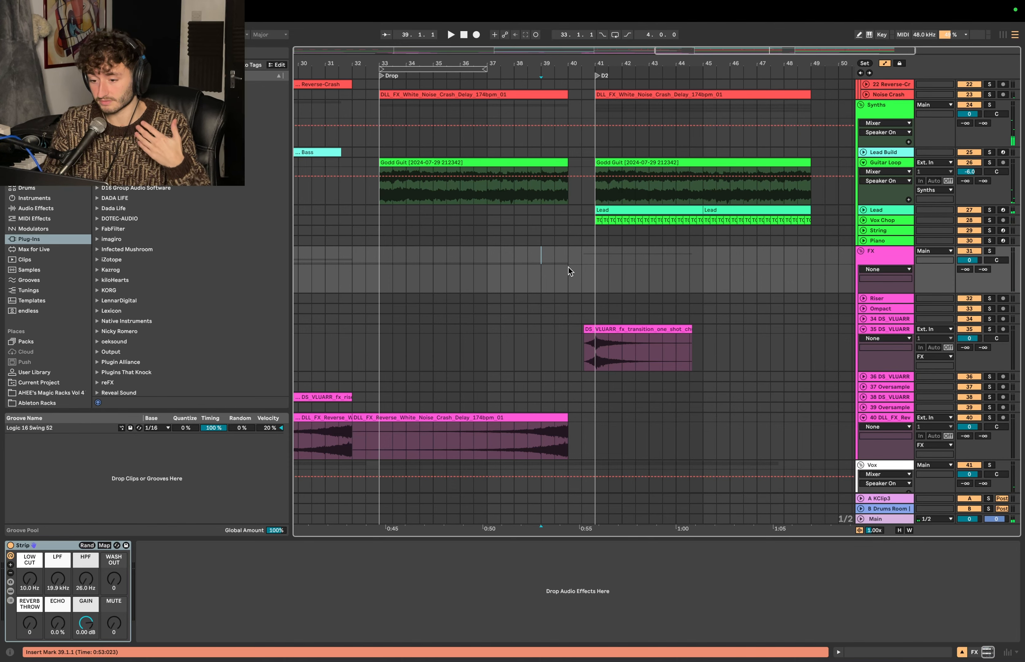
# - Pull the Vox track's Verb and Delay chain volume automation down to silence across bar 40, from 40.1.1 to 41.1.1
pyautogui.scroll(-4, 568, 268)
pyautogui.click(580, 444)
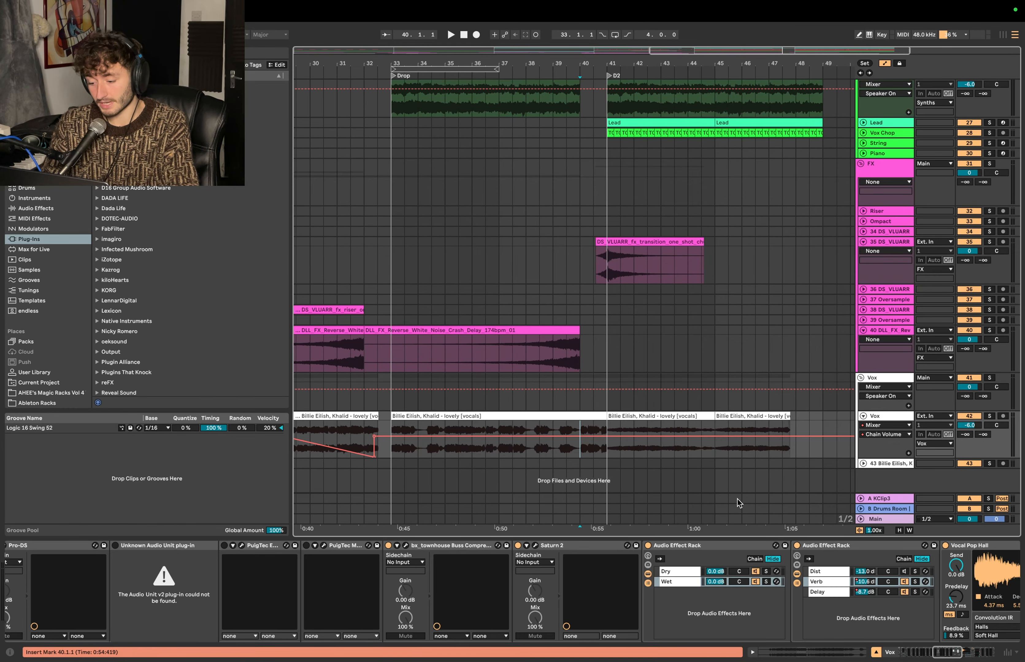
pyautogui.click(869, 581)
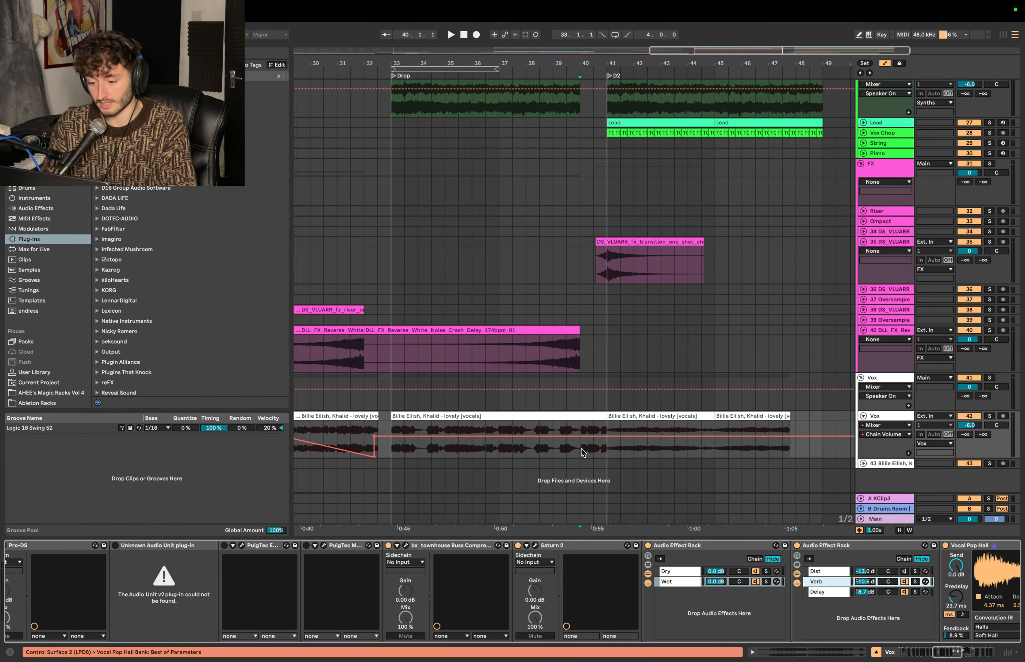
pyautogui.moveTo(580, 450); pyautogui.dragTo(607, 450)
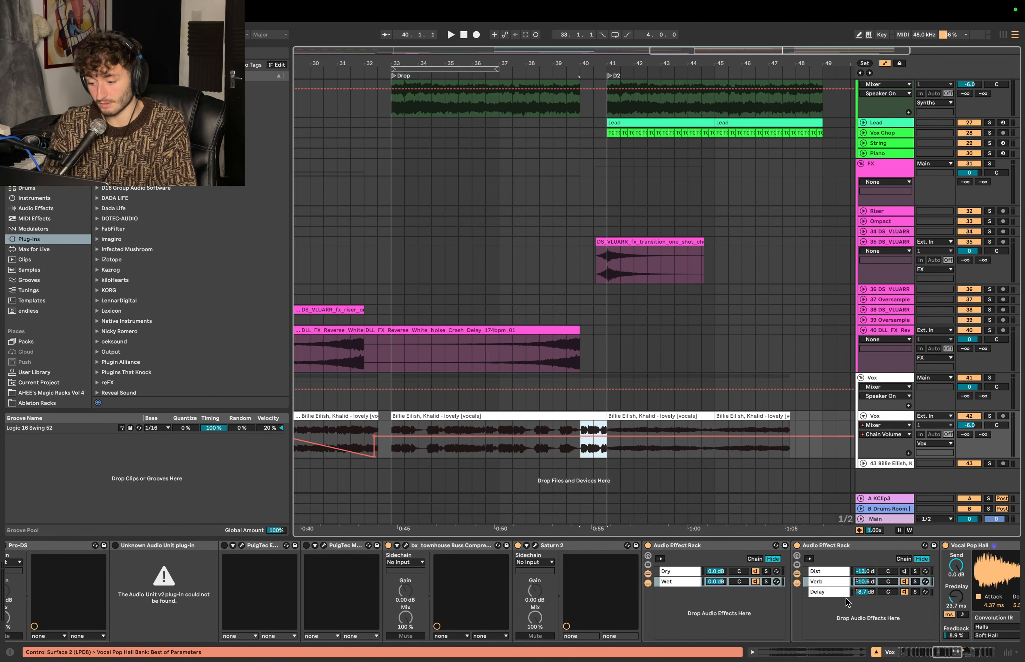
pyautogui.hscroll(10, 847, 602)
pyautogui.click(378, 584)
pyautogui.press('space')
pyautogui.click(592, 442)
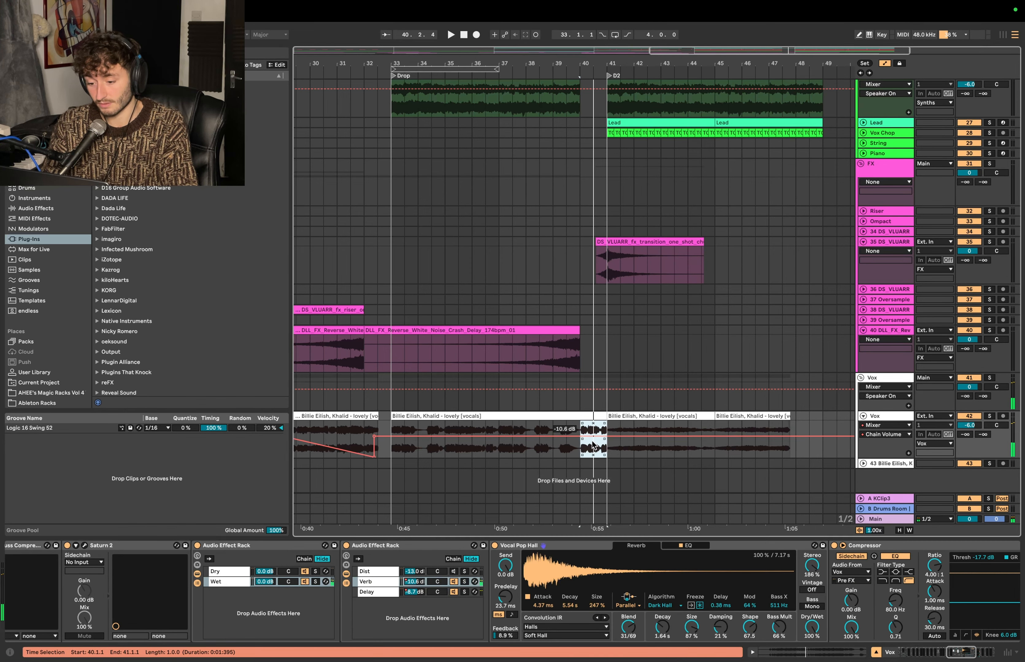
pyautogui.moveTo(592, 442); pyautogui.dragTo(592, 455)
pyautogui.click(478, 591)
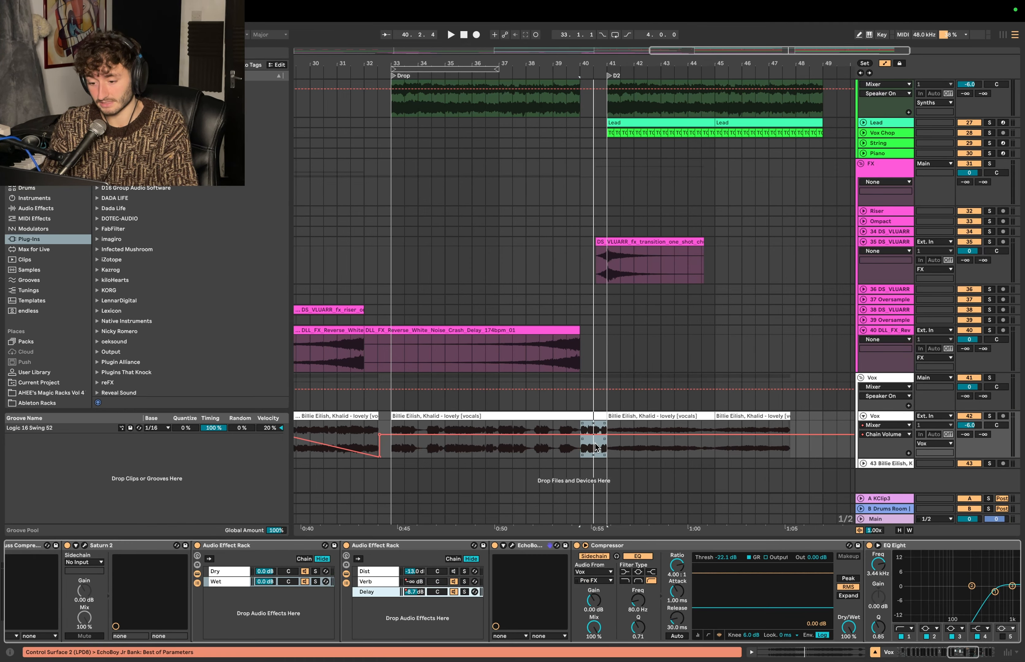
pyautogui.click(577, 377)
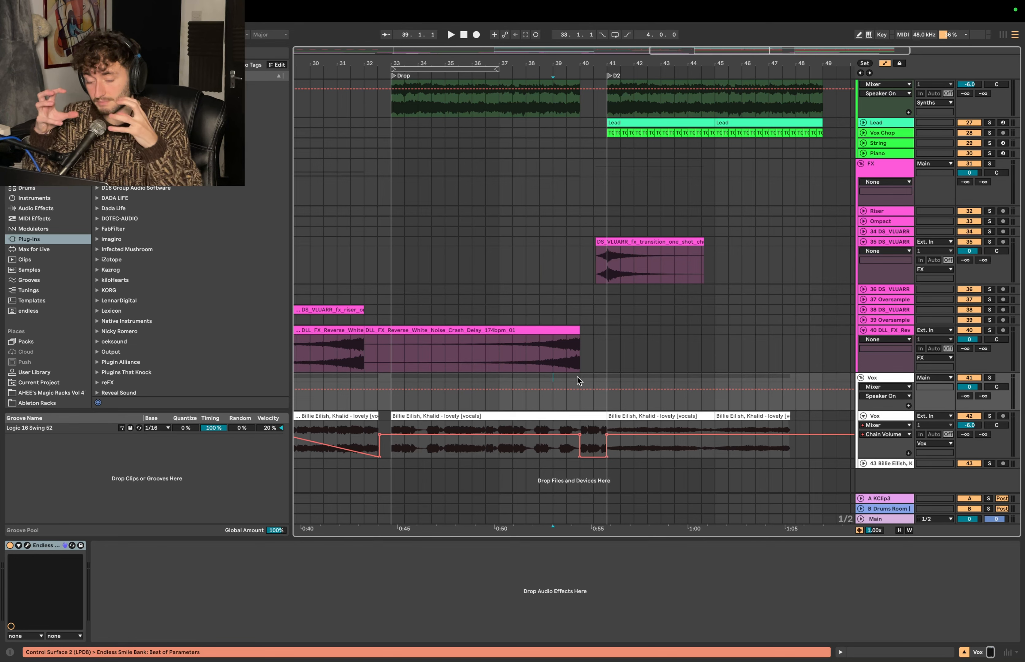
pyautogui.click(549, 355)
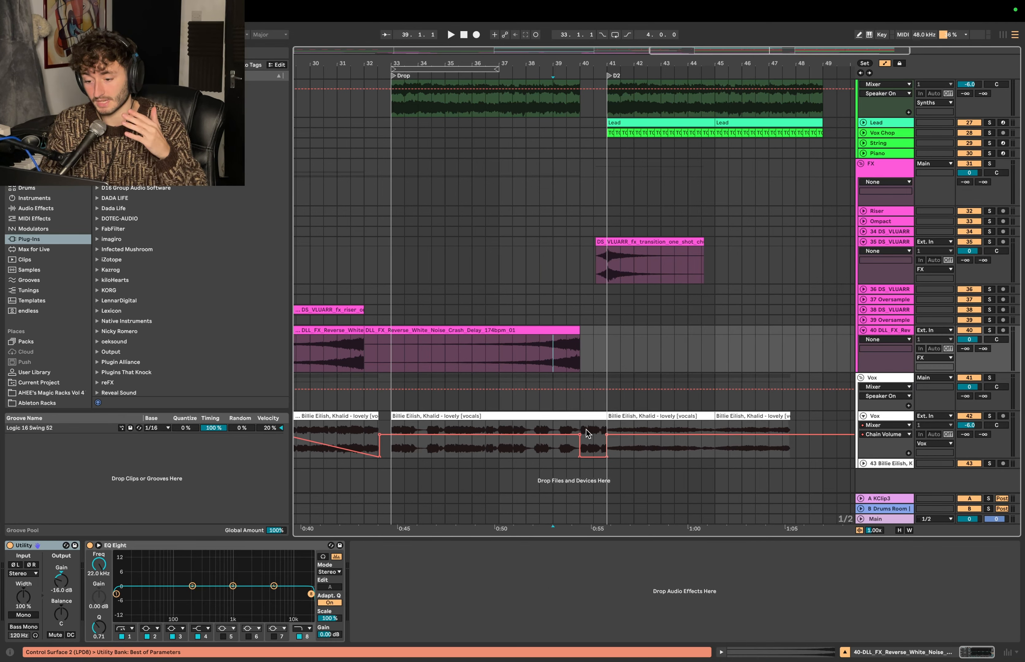
pyautogui.moveTo(585, 430); pyautogui.dragTo(605, 424)
pyautogui.moveTo(608, 379); pyautogui.dragTo(735, 379)
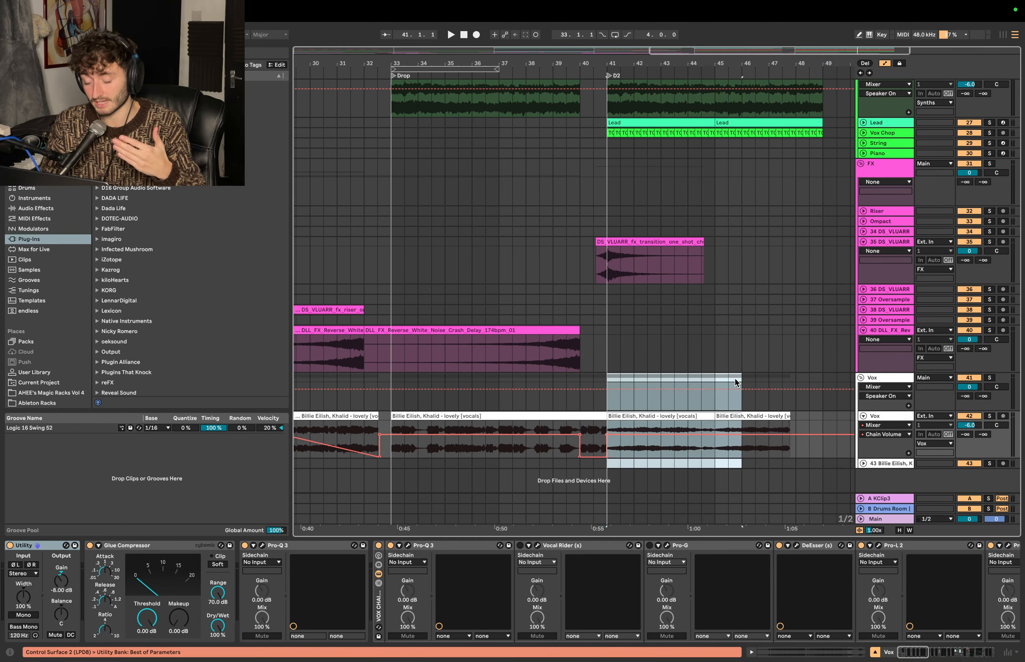
pyautogui.click(612, 455)
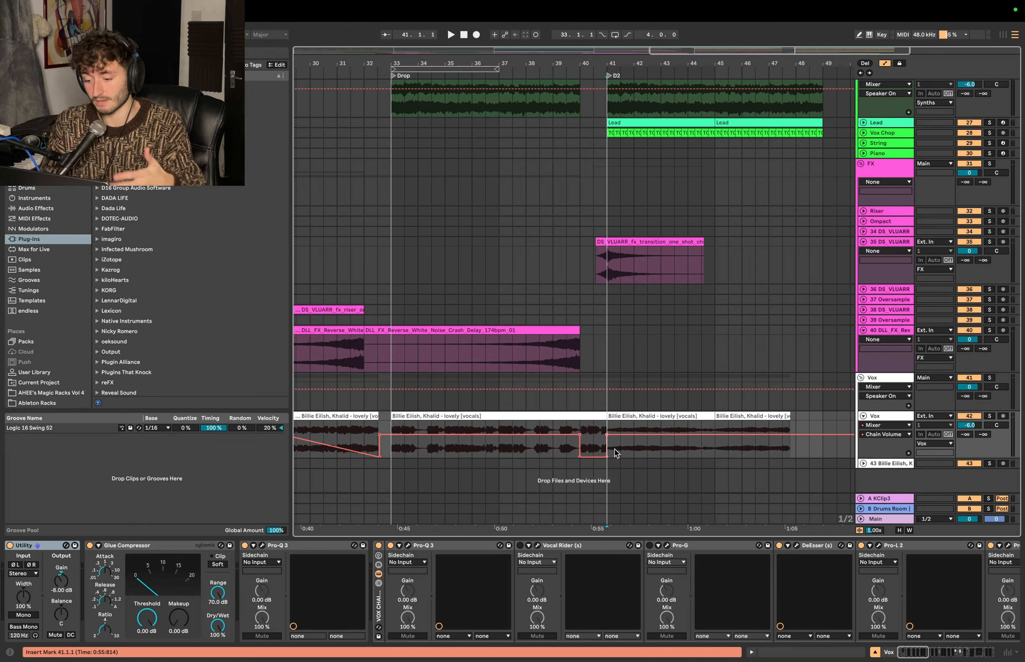
# - Play the transition from 38.3.1 into D2 to hear the drier vocal, and stop playback around bar 45
pyautogui.click(552, 150)
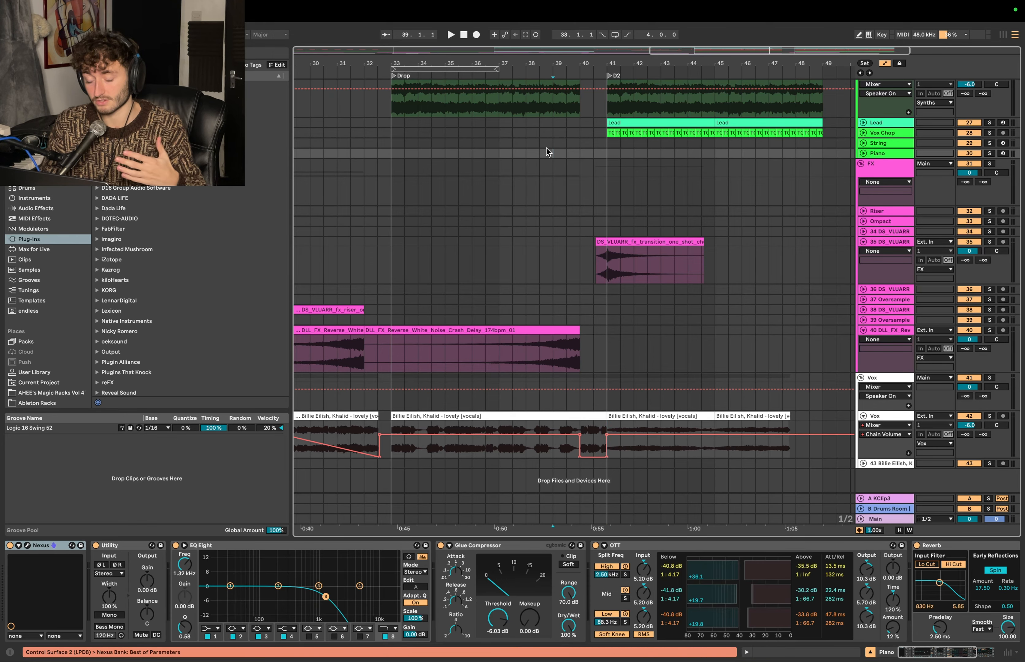
pyautogui.click(538, 150)
pyautogui.press('space')
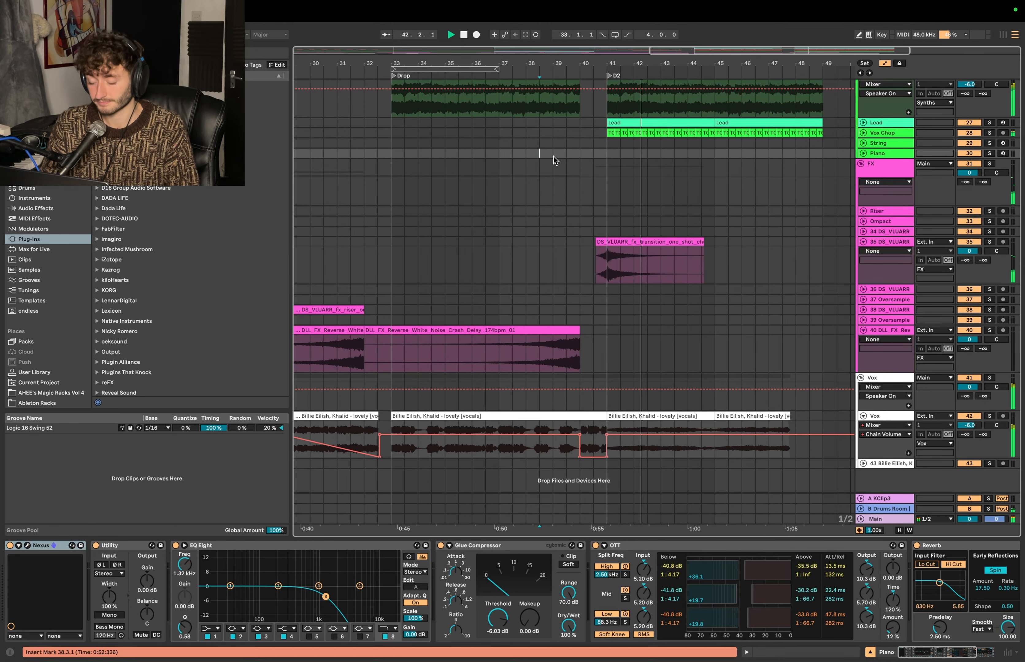
pyautogui.scroll(2, 555, 160)
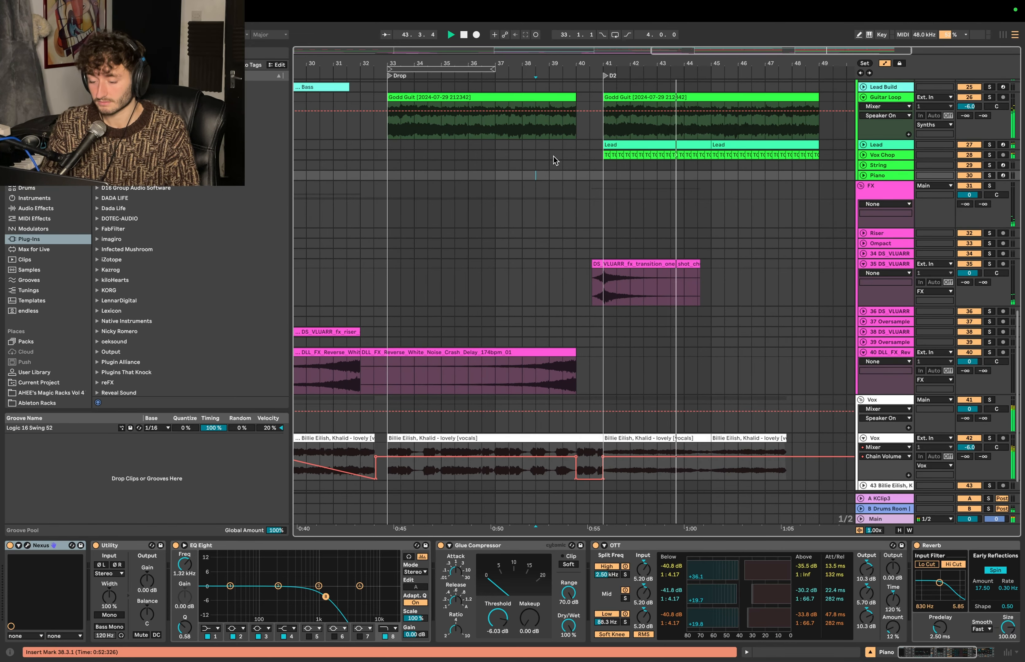
pyautogui.press('+')
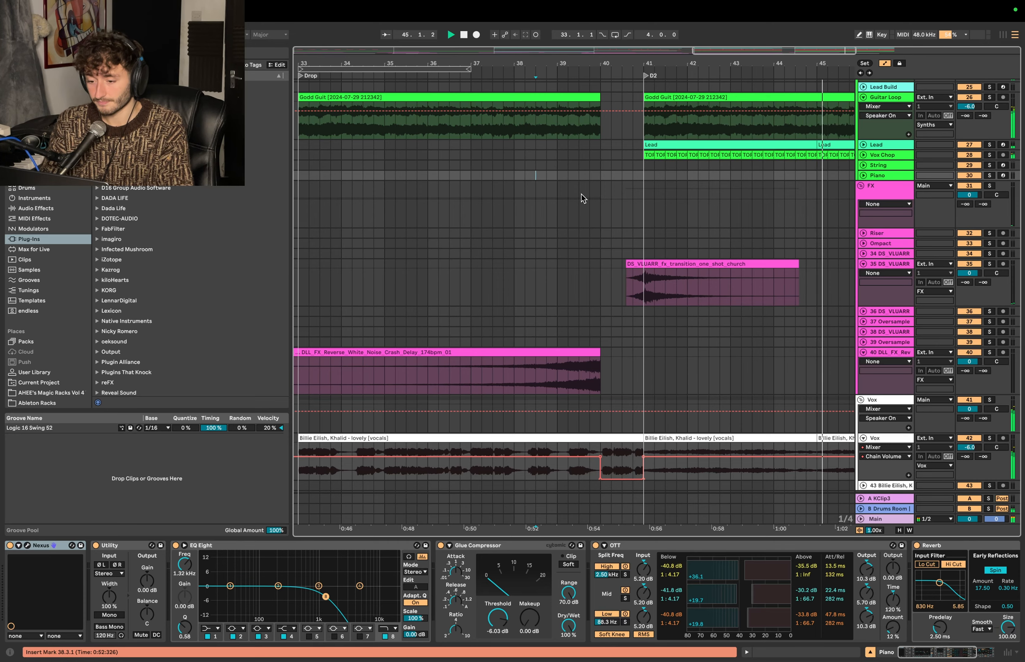
pyautogui.scroll(15, 582, 198)
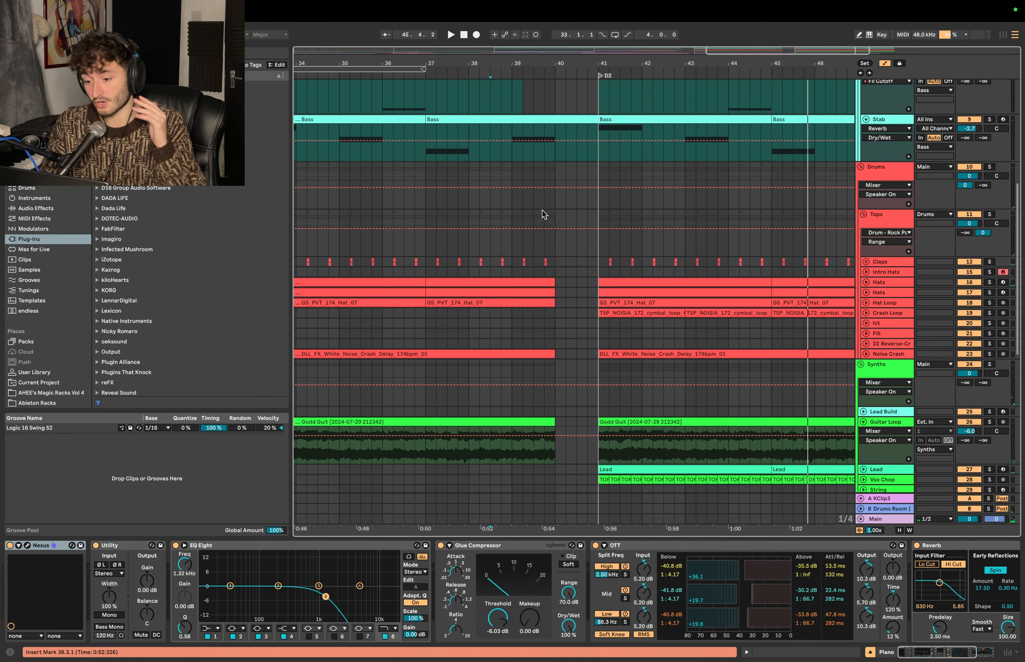
pyautogui.click(526, 205)
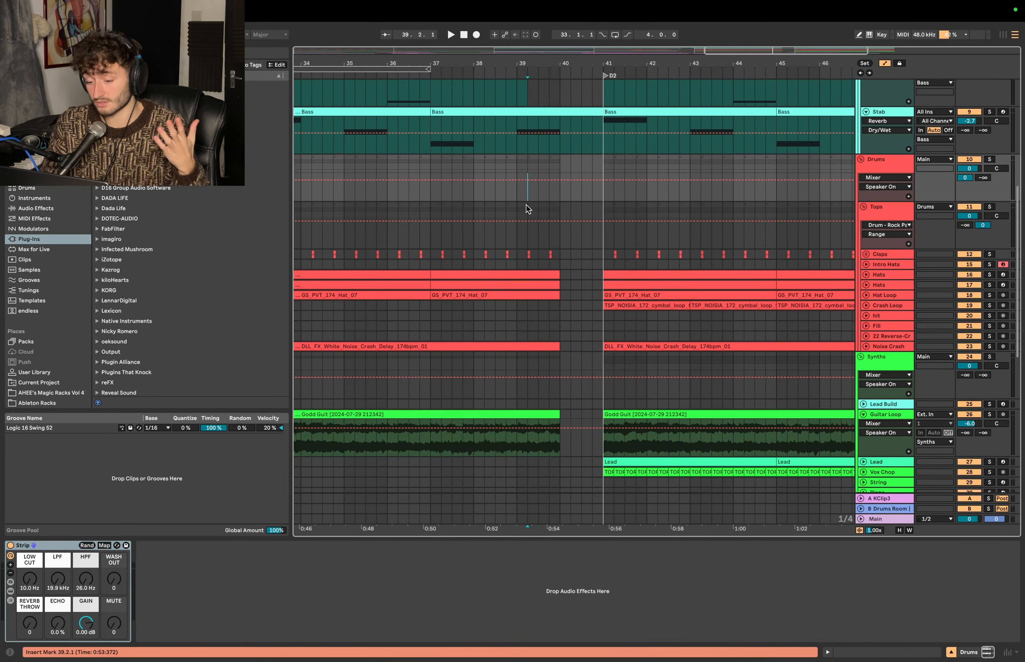
pyautogui.scroll(-3, 561, 276)
pyautogui.click(577, 234)
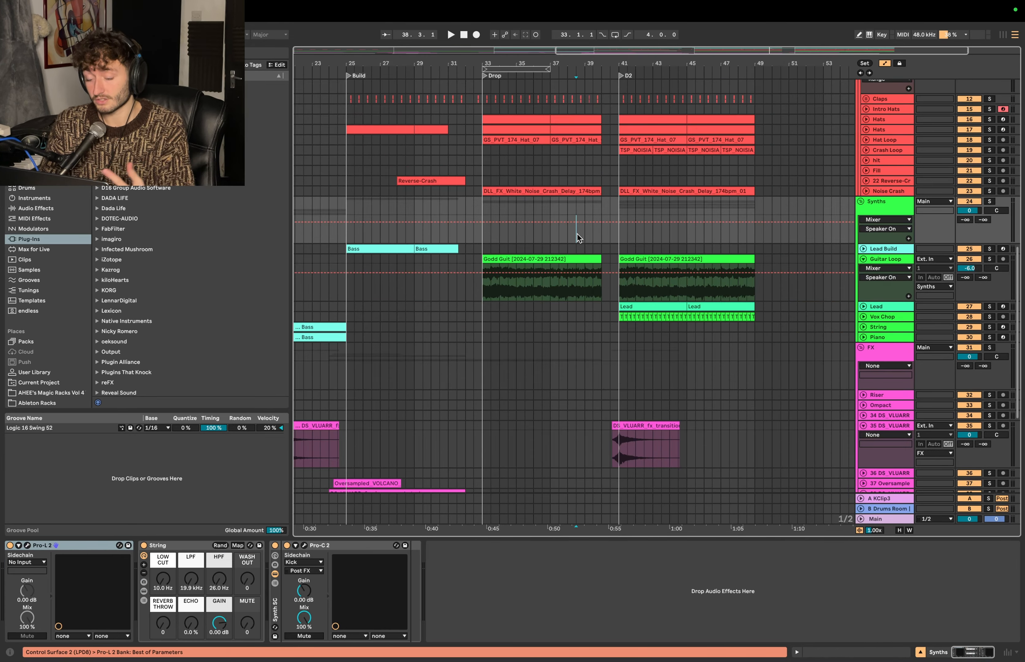
pyautogui.scroll(-8, 606, 250)
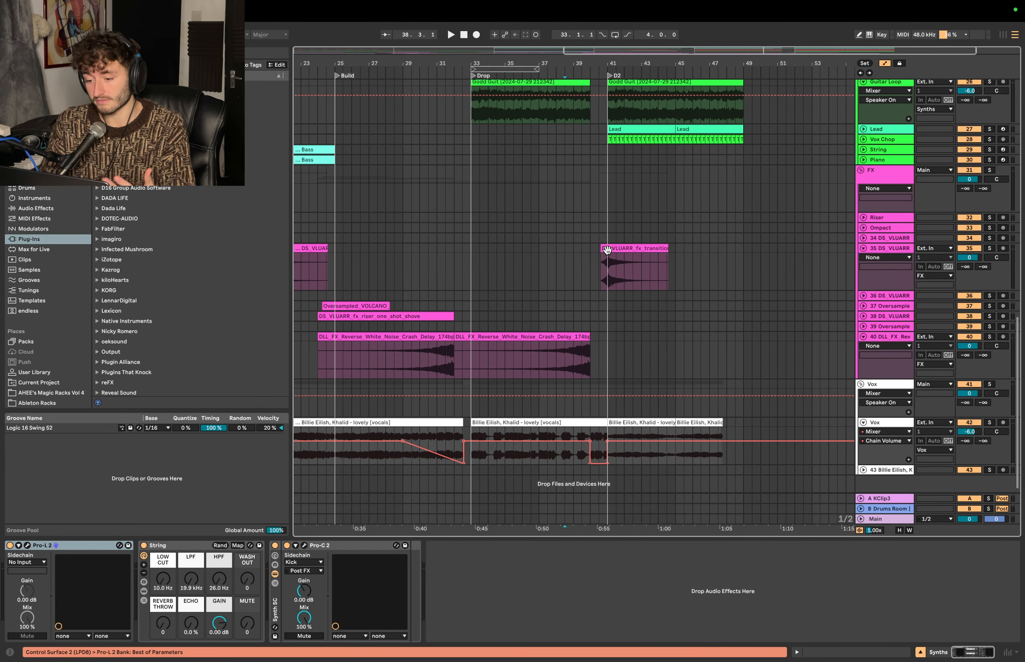
pyautogui.click(571, 235)
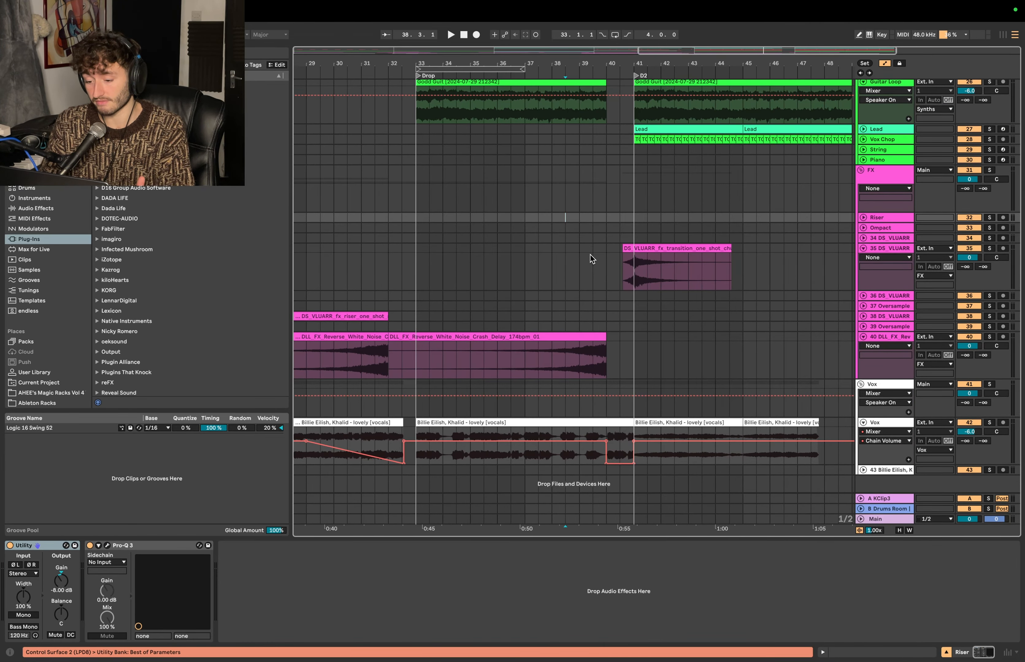
# - Position the reversed GS_NLT_Kick_02 clip on the Rev Kick track just before D2 so it ends exactly at 41.1.1
pyautogui.scroll(15, 576, 213)
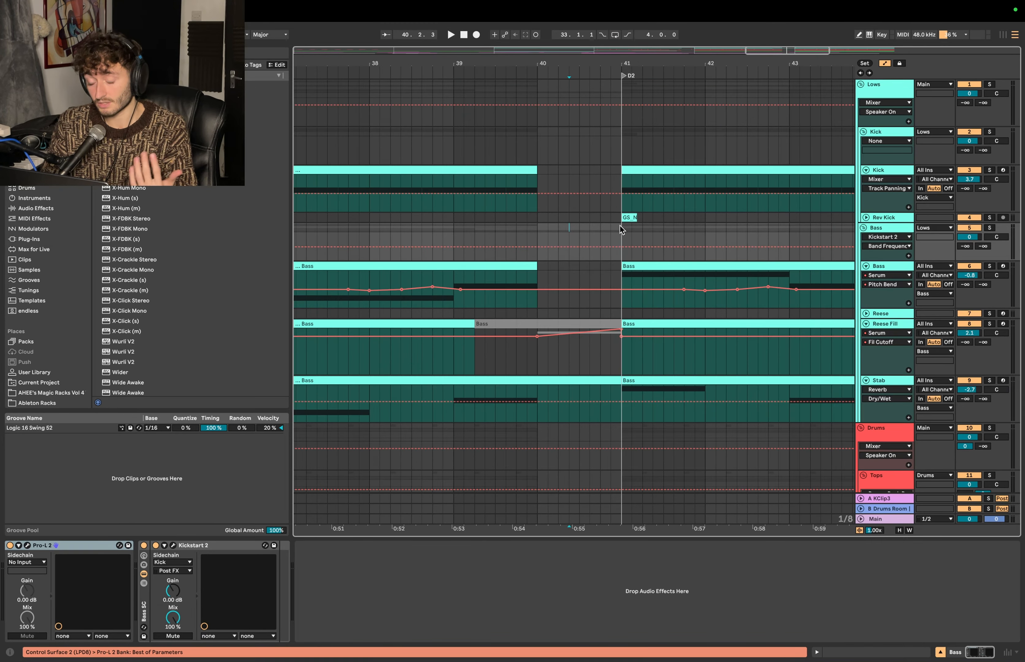
pyautogui.moveTo(616, 217)
pyautogui.mouseDown()
pyautogui.moveTo(627, 218)
pyautogui.moveTo(607, 216)
pyautogui.mouseUp()
pyautogui.scroll(3, 608, 216)
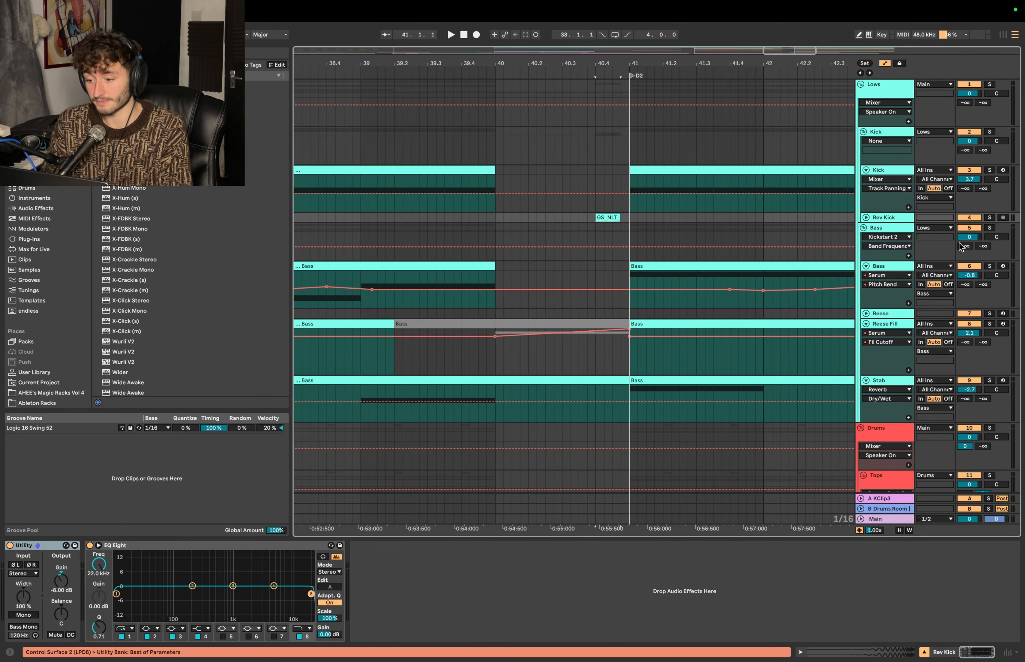
pyautogui.click(882, 172)
pyautogui.moveTo(616, 218); pyautogui.dragTo(624, 218)
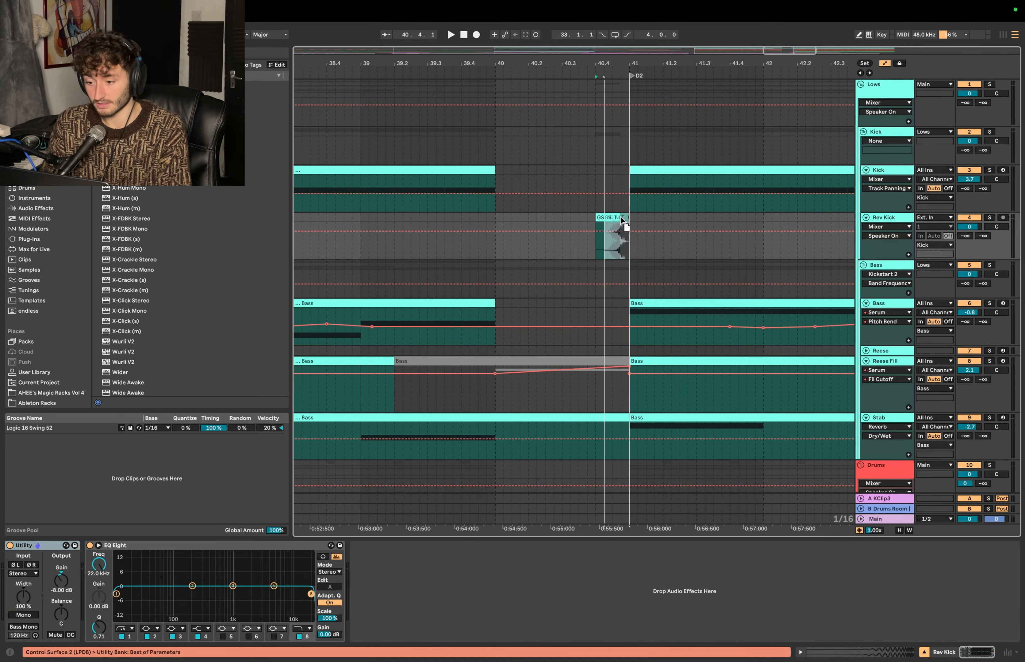
pyautogui.scroll(5, 623, 219)
pyautogui.moveTo(696, 217); pyautogui.dragTo(692, 215)
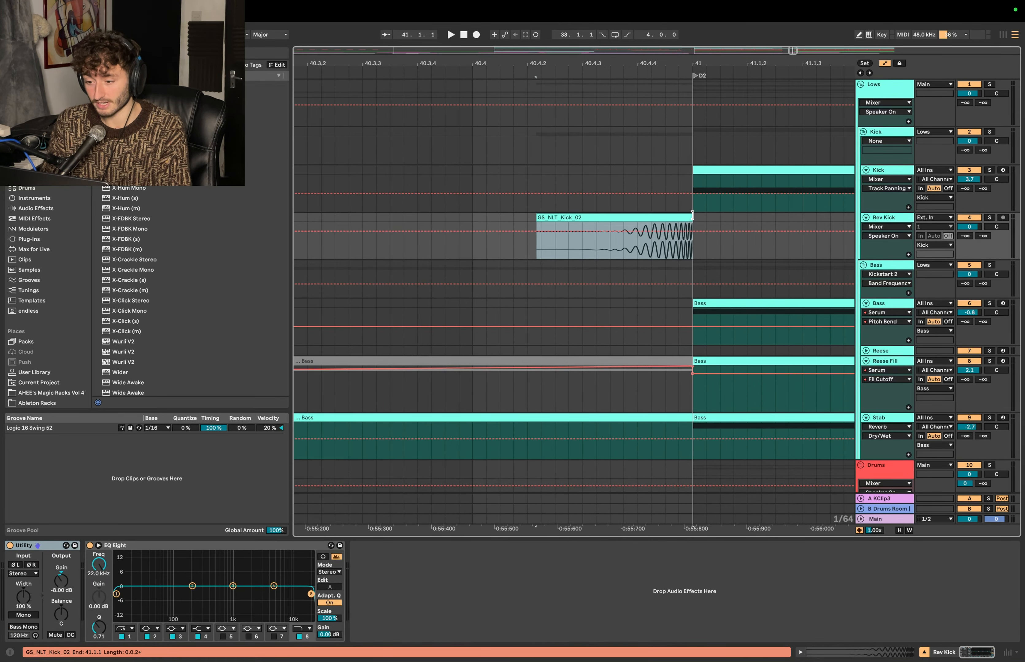
# - Hide the automation lanes, solo the Kick group, and play from 40.4.1 to hear the reverse kick lead into D2
pyautogui.press('a')
pyautogui.click(595, 161)
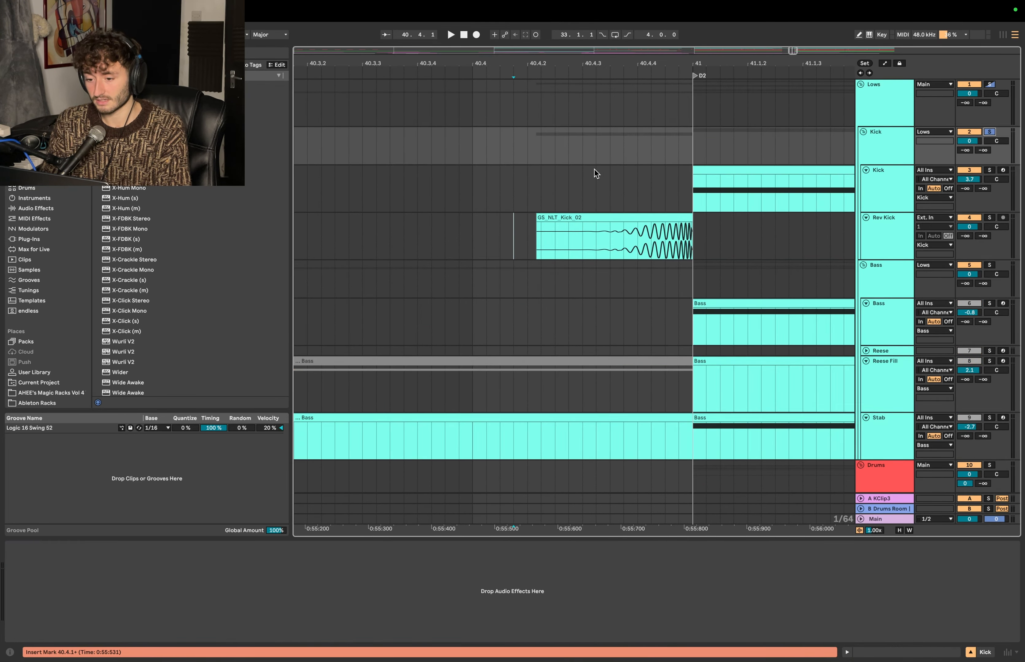
pyautogui.click(533, 187)
pyautogui.press('space')
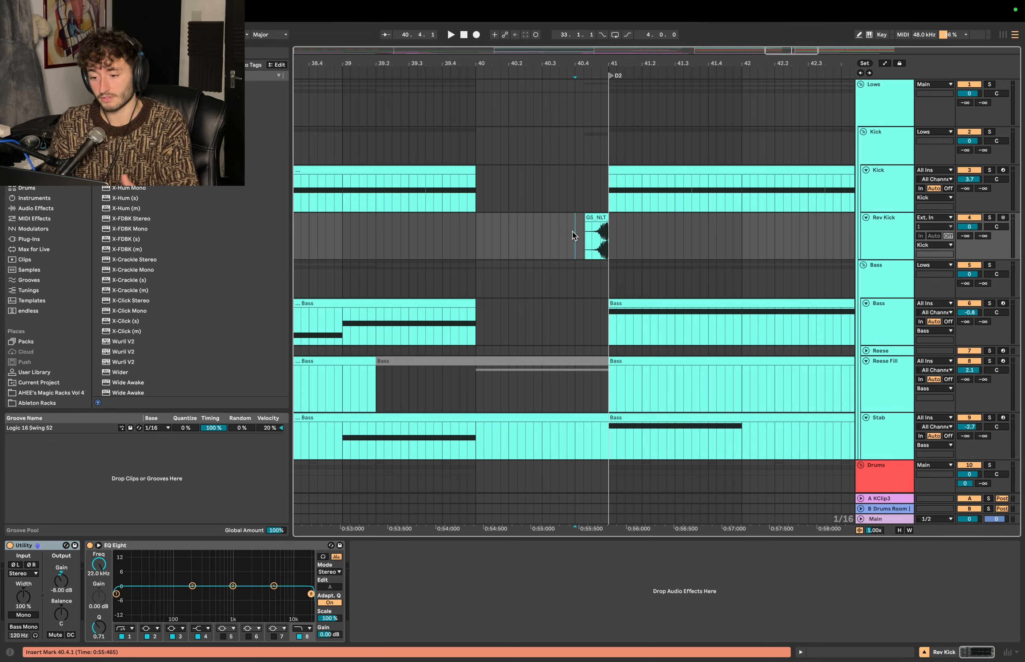
pyautogui.press('-')
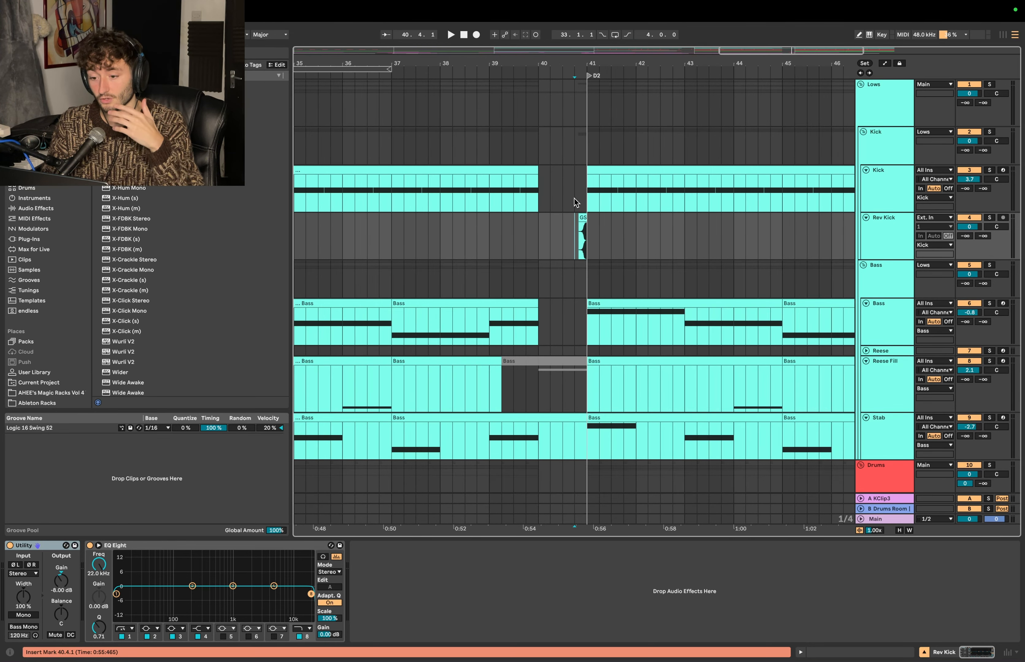
pyautogui.click(572, 193)
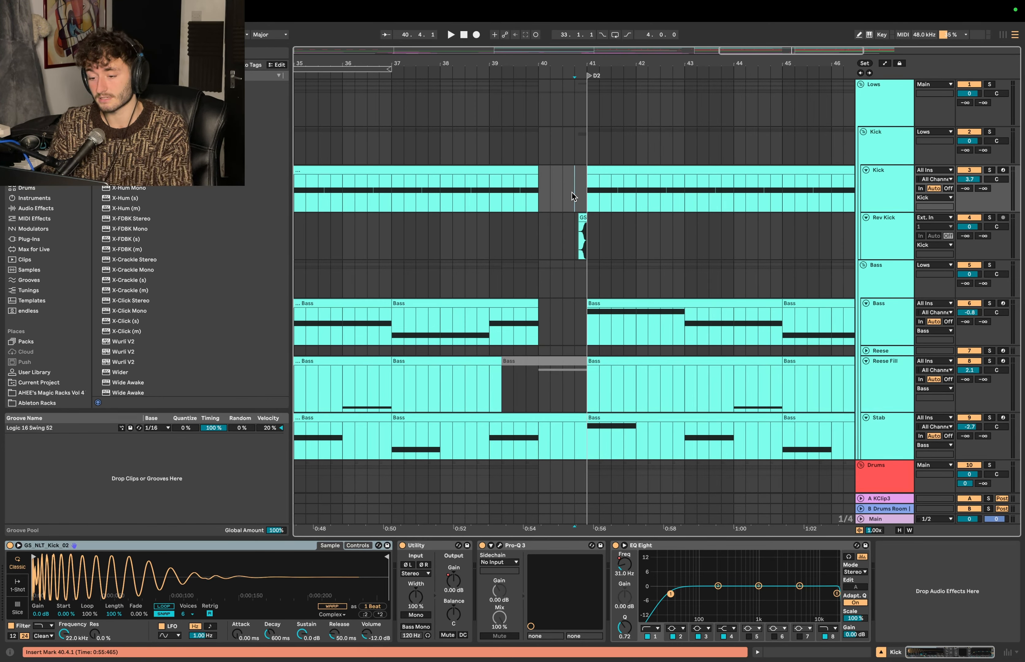
pyautogui.press('+')
pyautogui.click(578, 201)
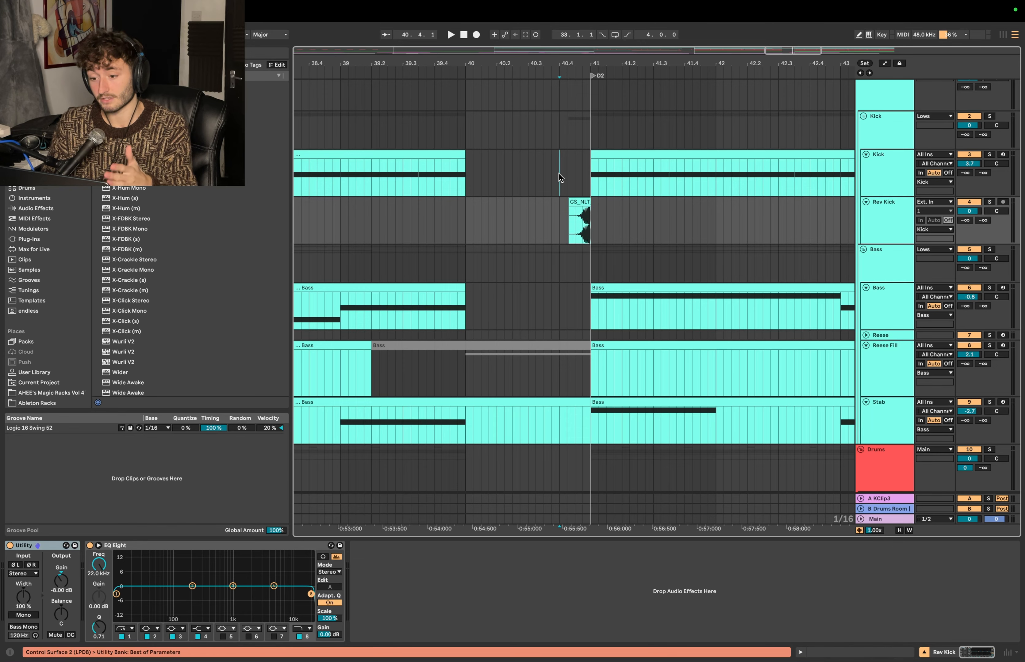
pyautogui.doubleClick(558, 173)
pyautogui.click(584, 204)
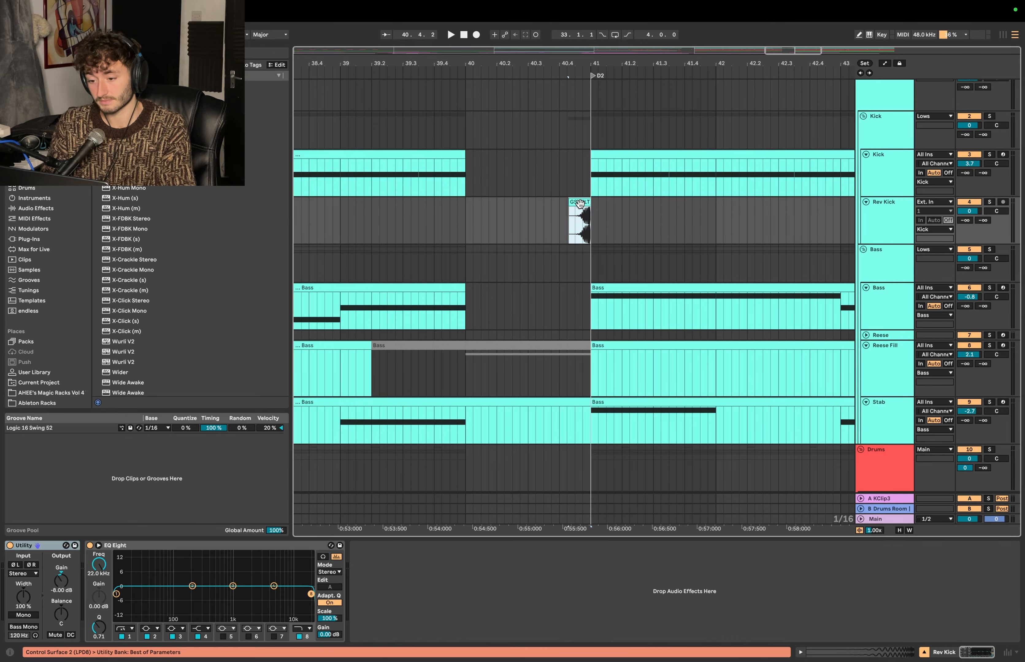
pyautogui.click(559, 184)
pyautogui.click(584, 202)
pyautogui.doubleClick(560, 175)
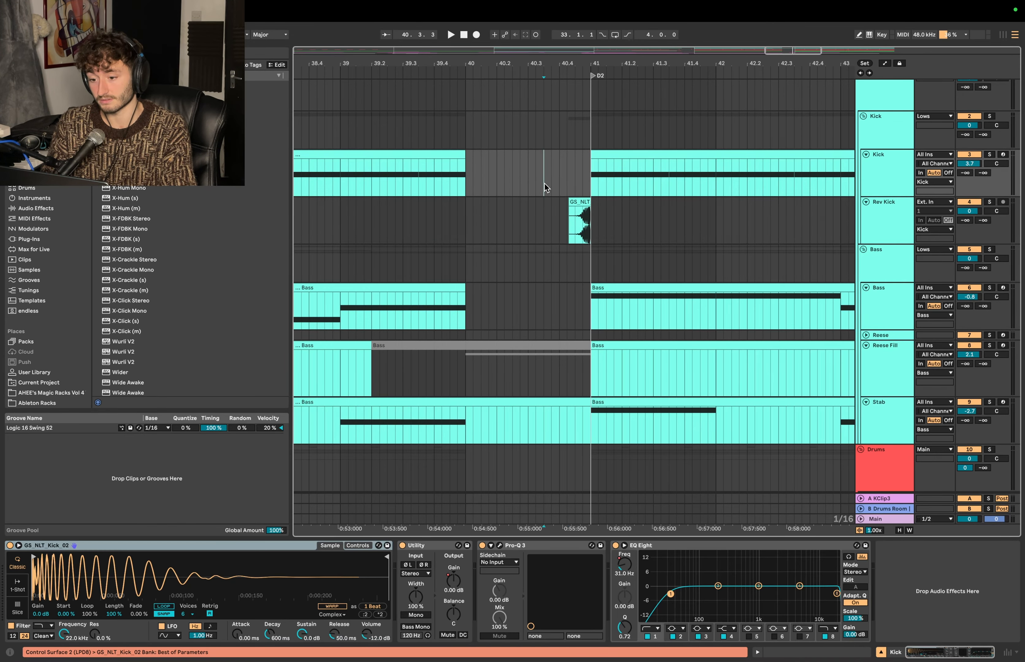
# - Play from 40.1.1 past D2 to hear the reverse kick in the mix, and stop playback
pyautogui.press('-')
pyautogui.press('space')
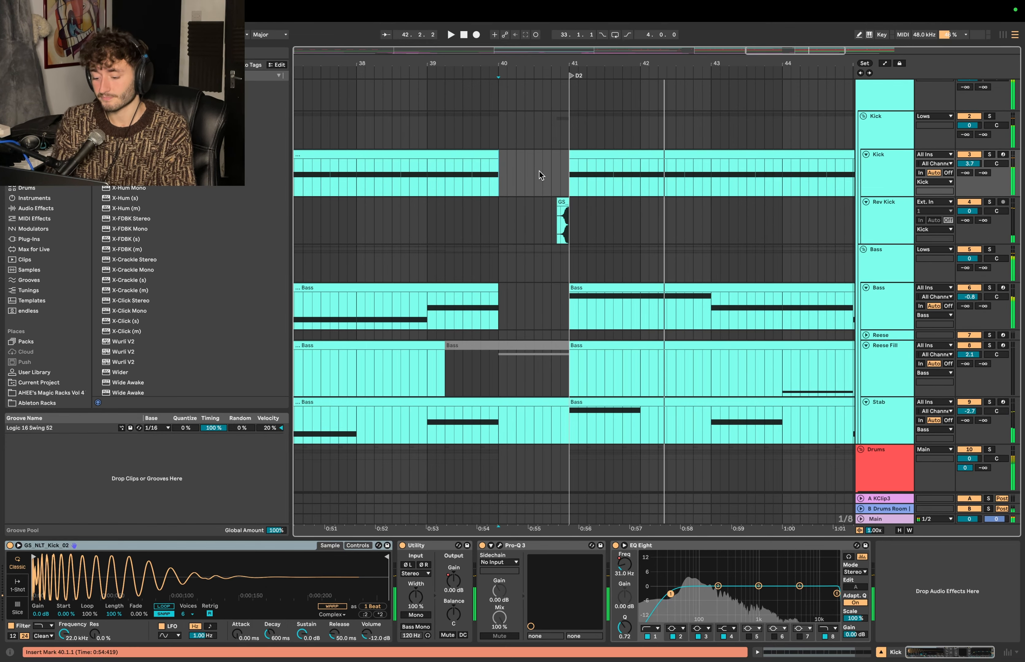
pyautogui.press('space')
pyautogui.press('+')
pyautogui.press('+')
pyautogui.click(668, 202)
pyautogui.hscroll(2, 645, 204)
pyautogui.click(598, 214)
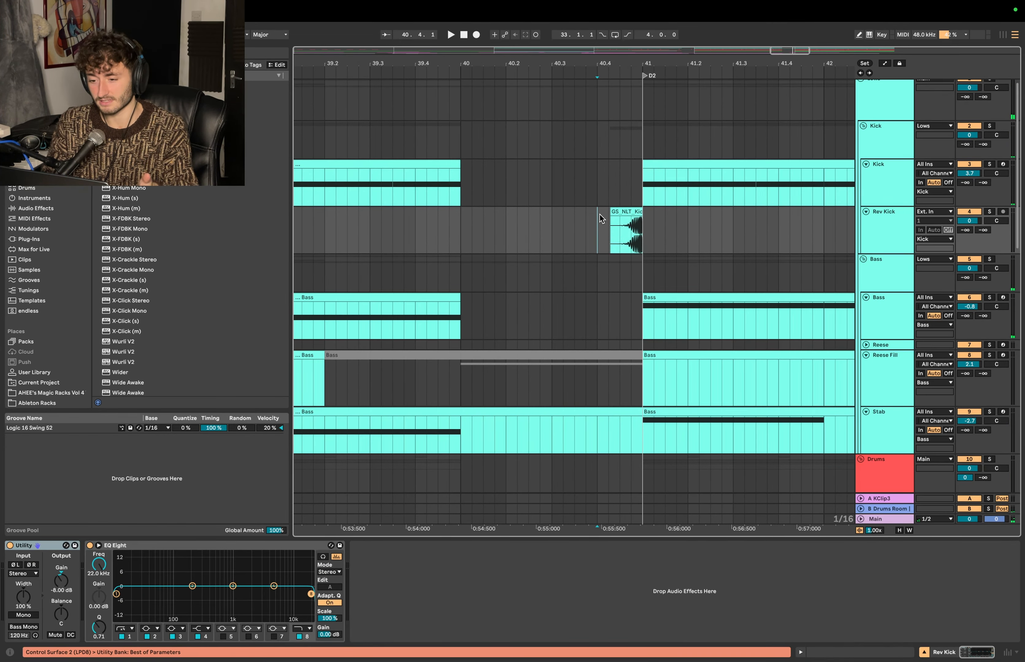
pyautogui.moveTo(597, 220); pyautogui.dragTo(642, 215)
pyautogui.click(597, 233)
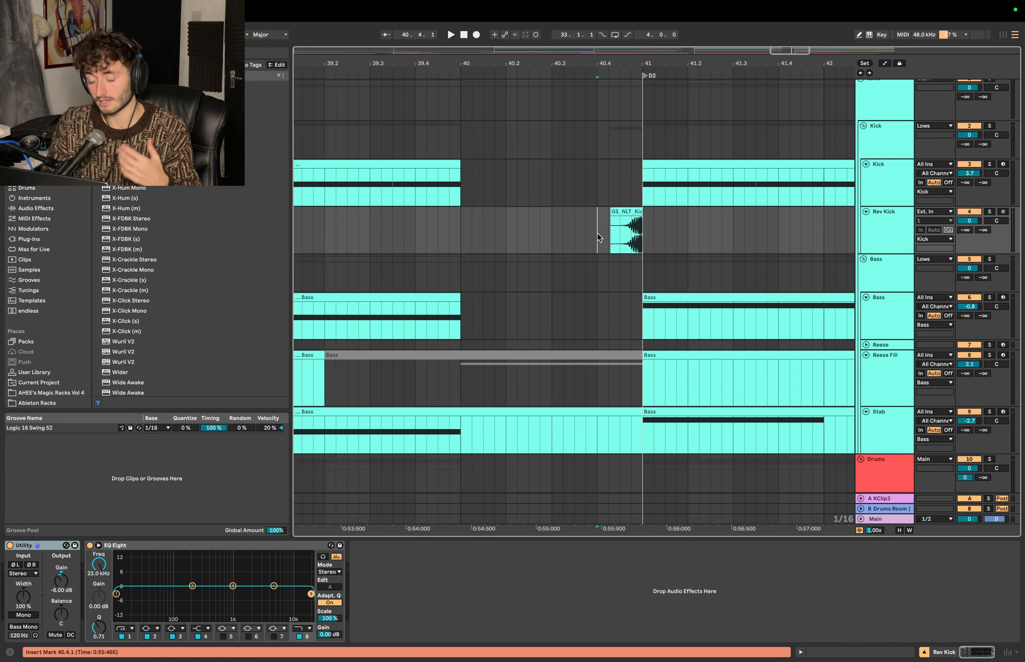
pyautogui.scroll(-10, 619, 243)
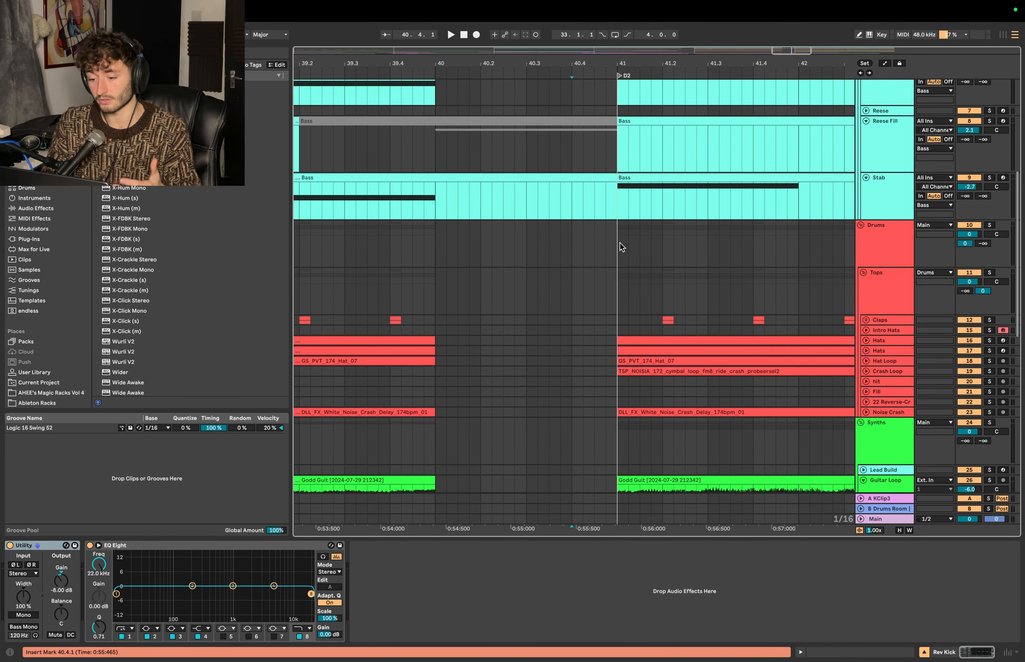
pyautogui.scroll(-6, 620, 242)
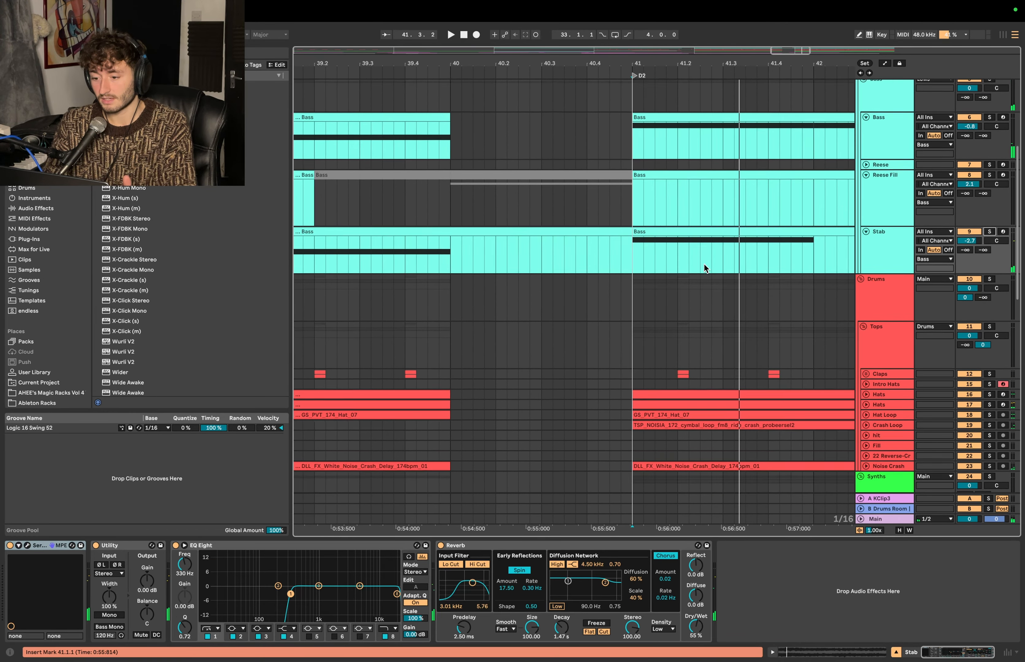
pyautogui.scroll(-1, 703, 265)
pyautogui.scroll(4, 633, 238)
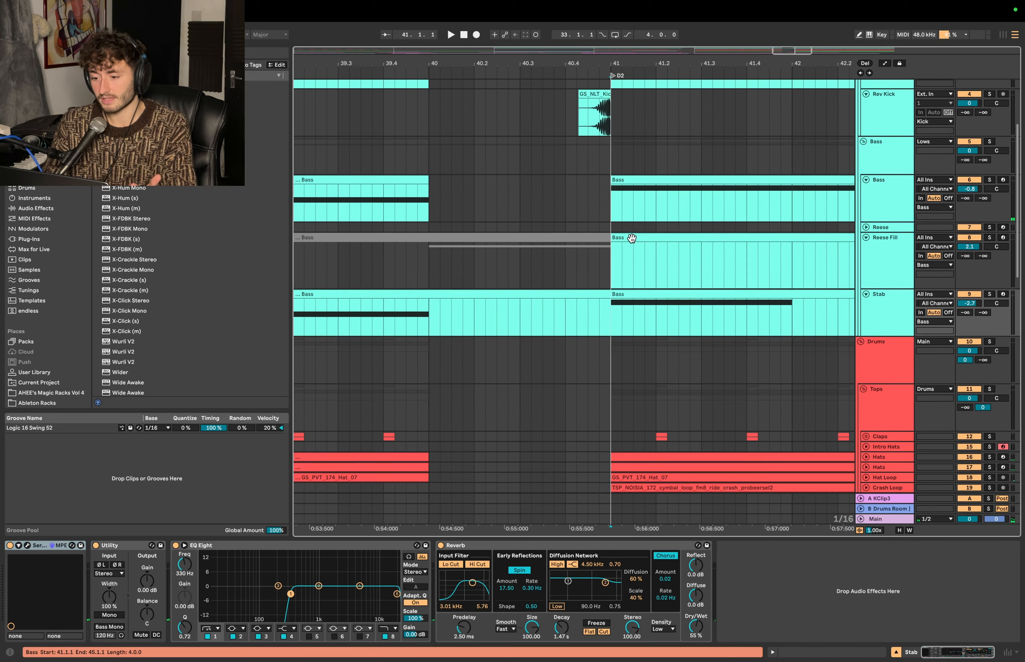
# - Add an audio track below Stab, solo the Stab track, and set the playback start at 41.1.1
pyautogui.scroll(1, 632, 238)
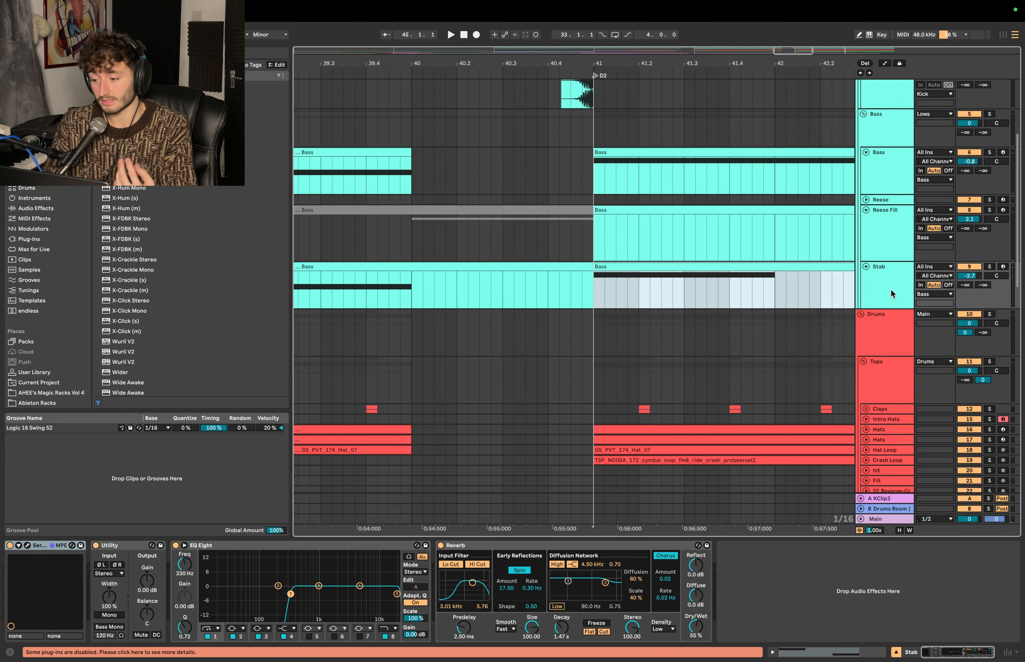
pyautogui.click(883, 273)
pyautogui.press('space')
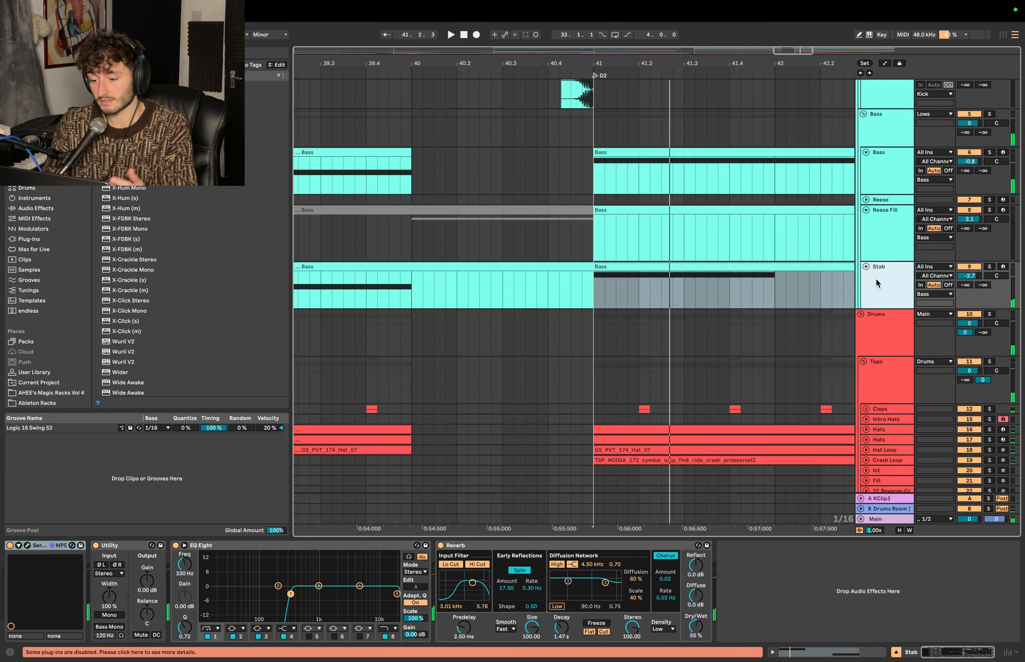
pyautogui.press('super+t')
pyautogui.click(989, 267)
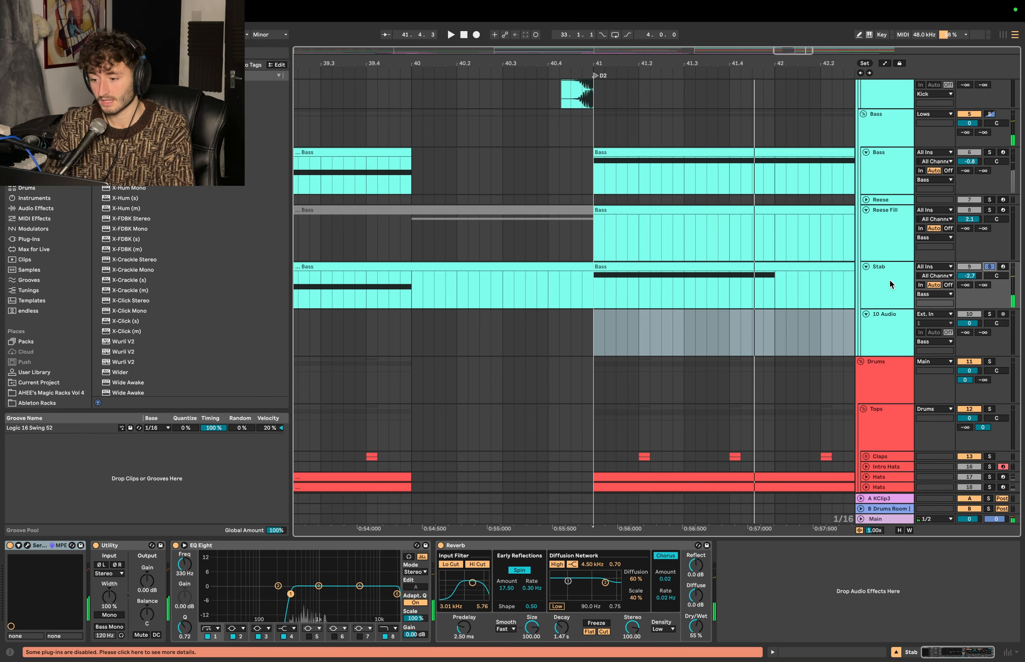
pyautogui.click(594, 286)
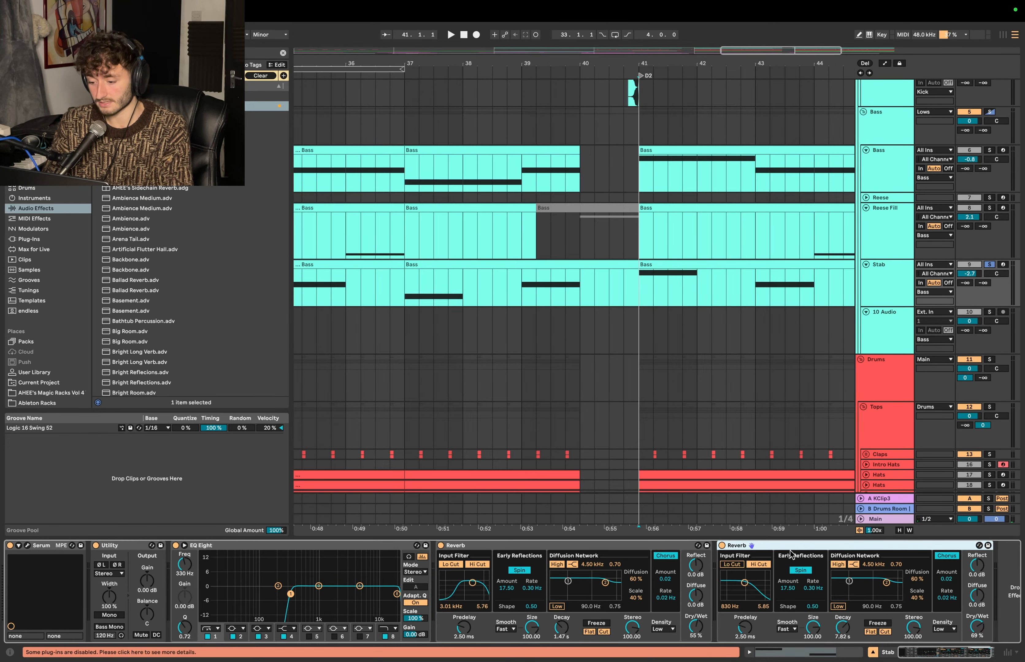
# - Set the new audio track's input to Resampling, arm it, and record about two bars of the reverberated stab from 41.1.1
pyautogui.click(882, 316)
pyautogui.click(933, 312)
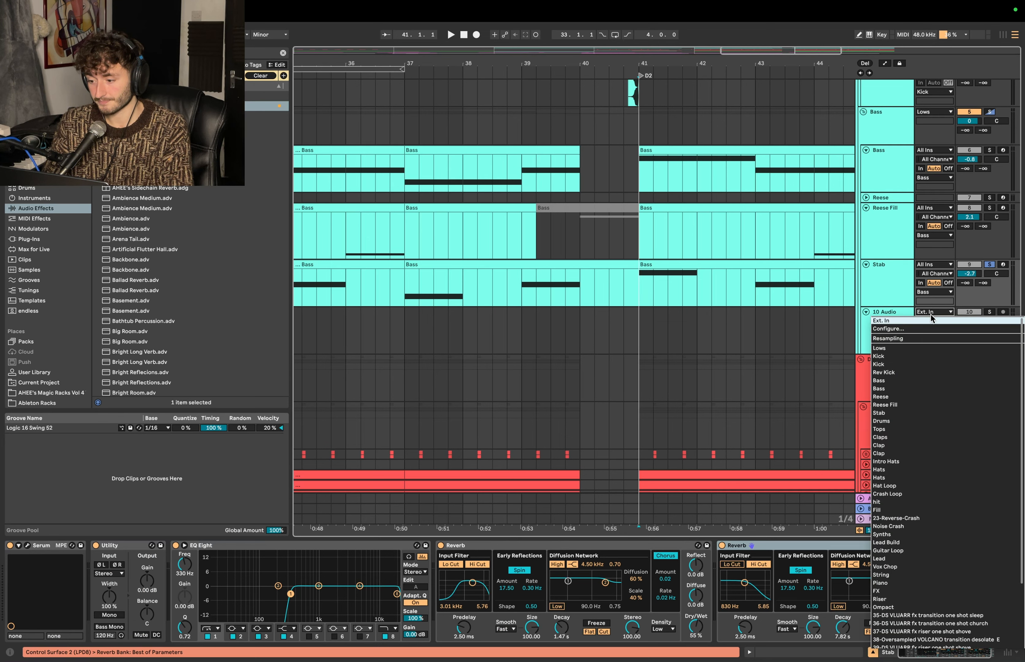
pyautogui.click(914, 340)
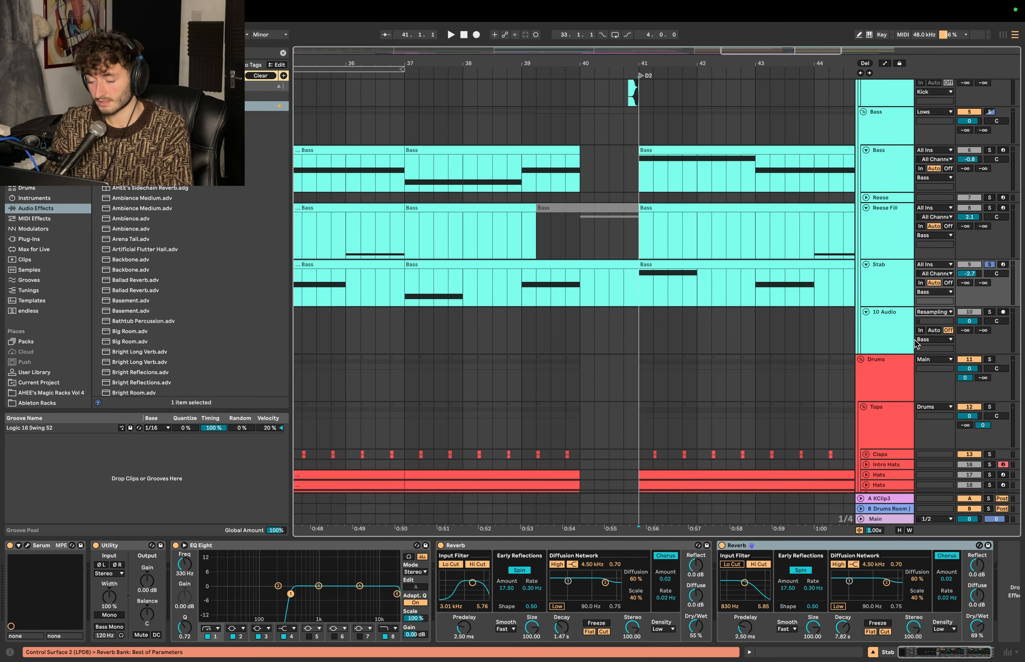
pyautogui.click(938, 318)
pyautogui.click(1003, 312)
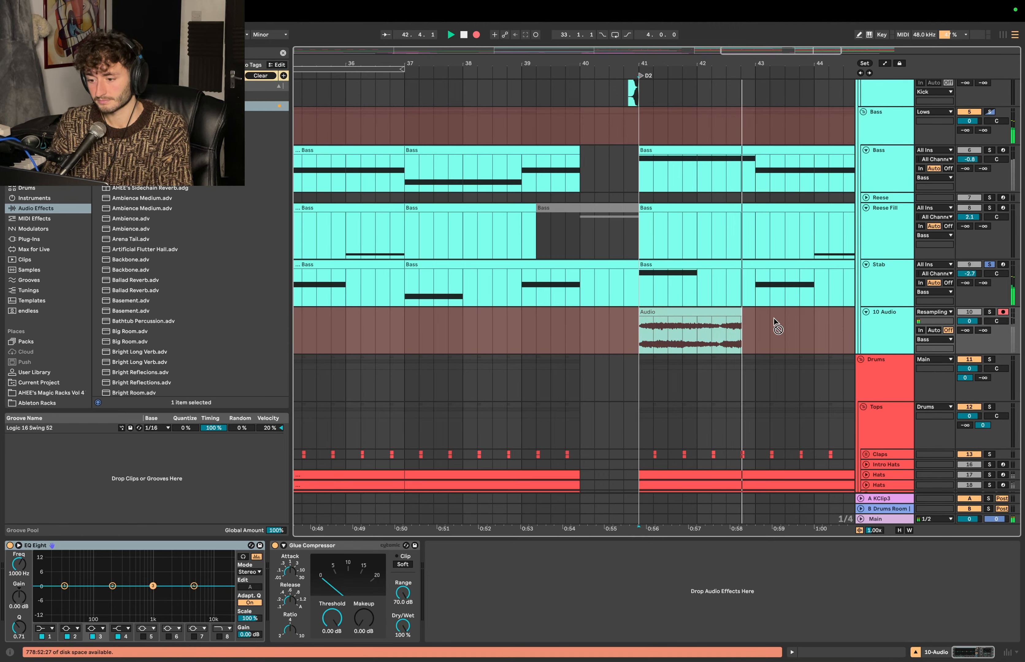
pyautogui.press('space')
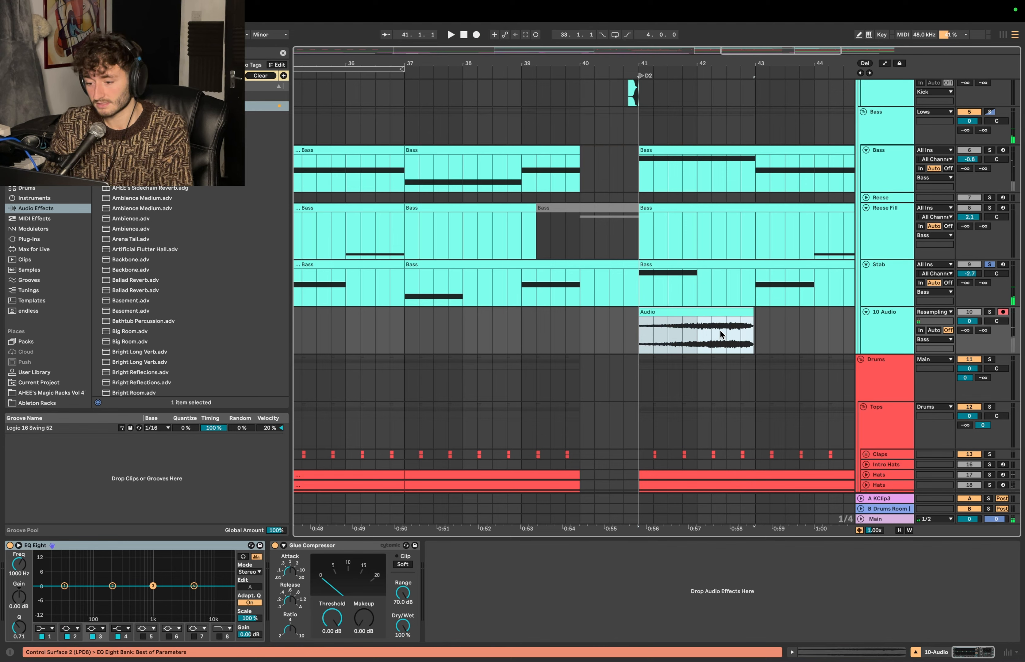
# - Move the reversed stab recording ahead of D2 to start at 39.1.1, and delete the second Reverb from the Stab track
pyautogui.moveTo(704, 310); pyautogui.dragTo(600, 324)
pyautogui.press('super+z')
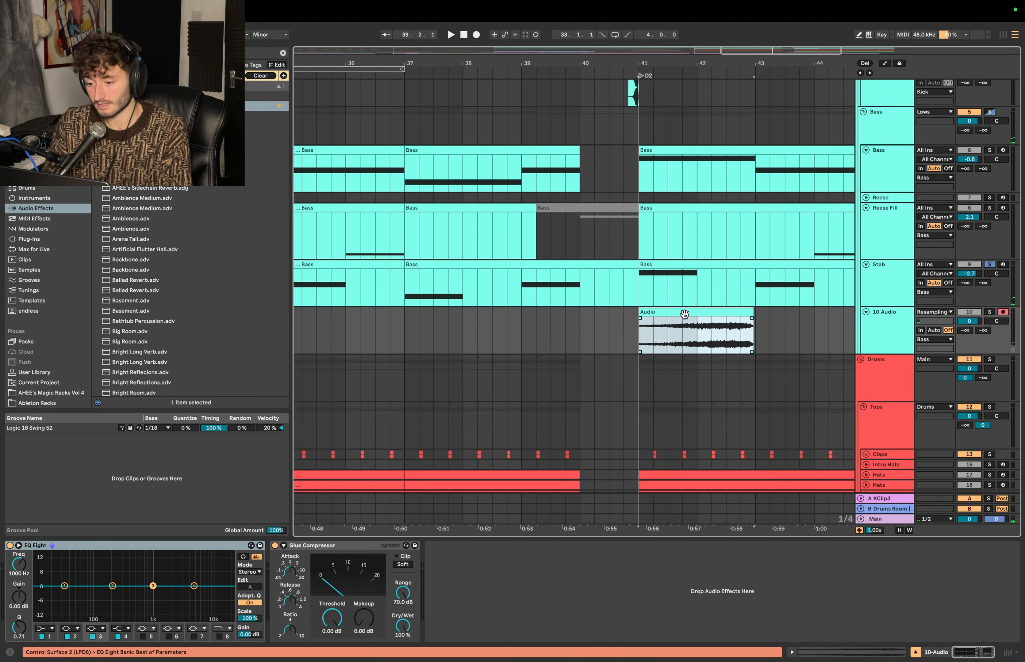
pyautogui.press('super+z')
pyautogui.moveTo(686, 311); pyautogui.dragTo(587, 327)
pyautogui.click(749, 547)
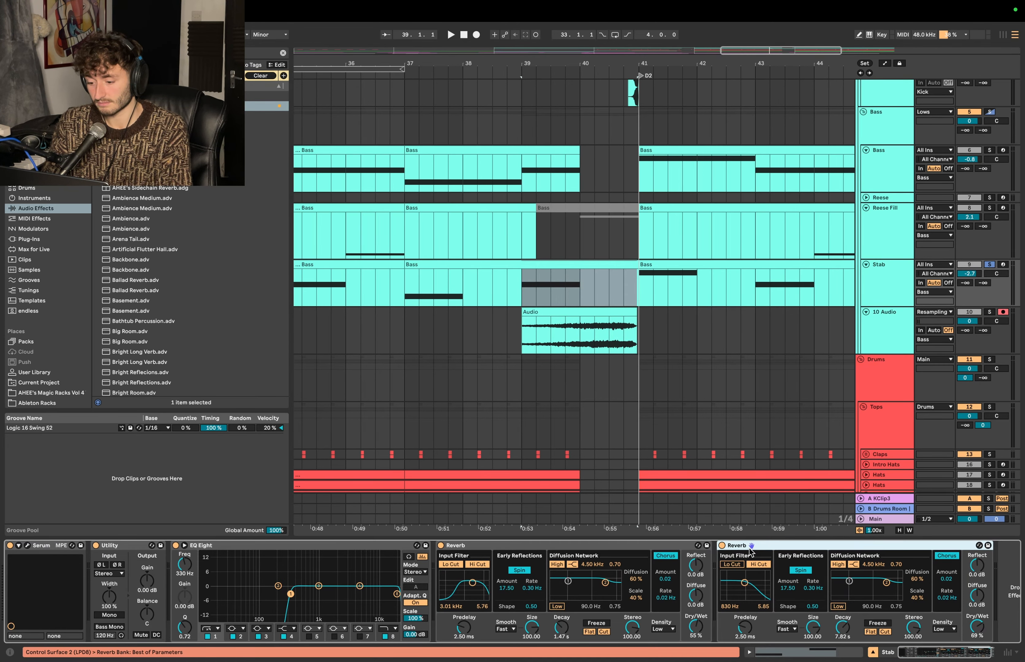
pyautogui.press('Delete')
# - Solo the 10 Audio track, shorten the reversed stab to start around 40.1.4, and give it a fade-in
pyautogui.press('s')
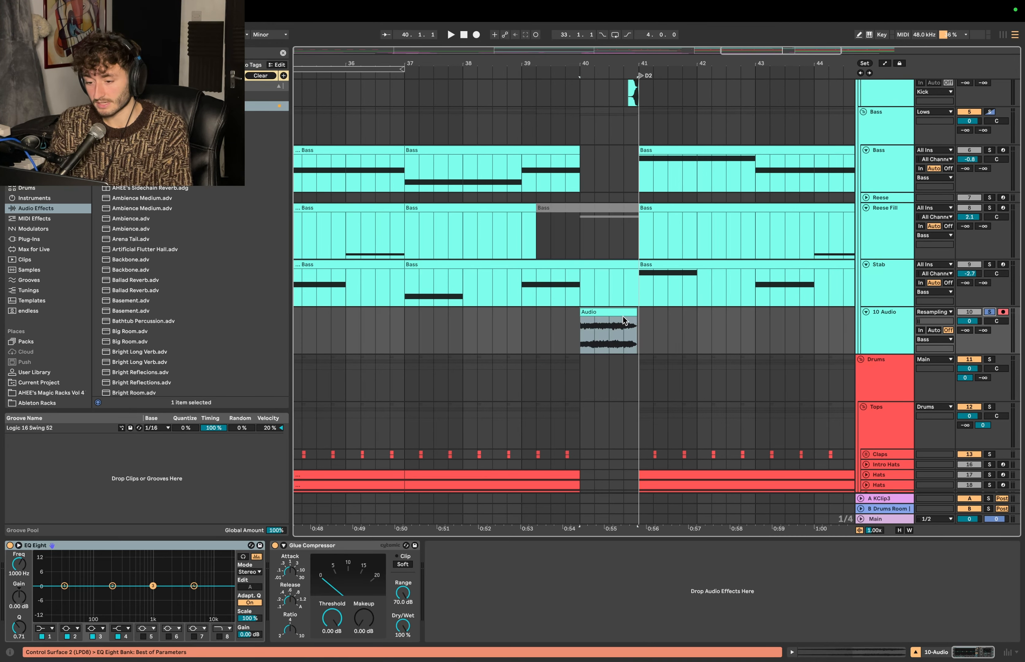
pyautogui.click(583, 311)
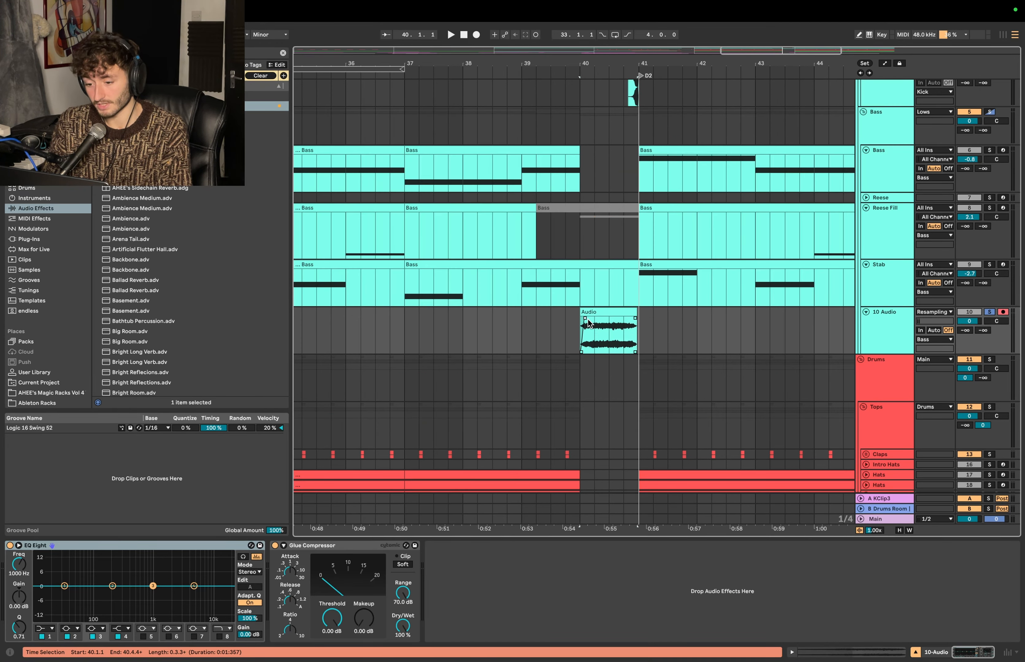
pyautogui.moveTo(594, 318); pyautogui.dragTo(597, 318)
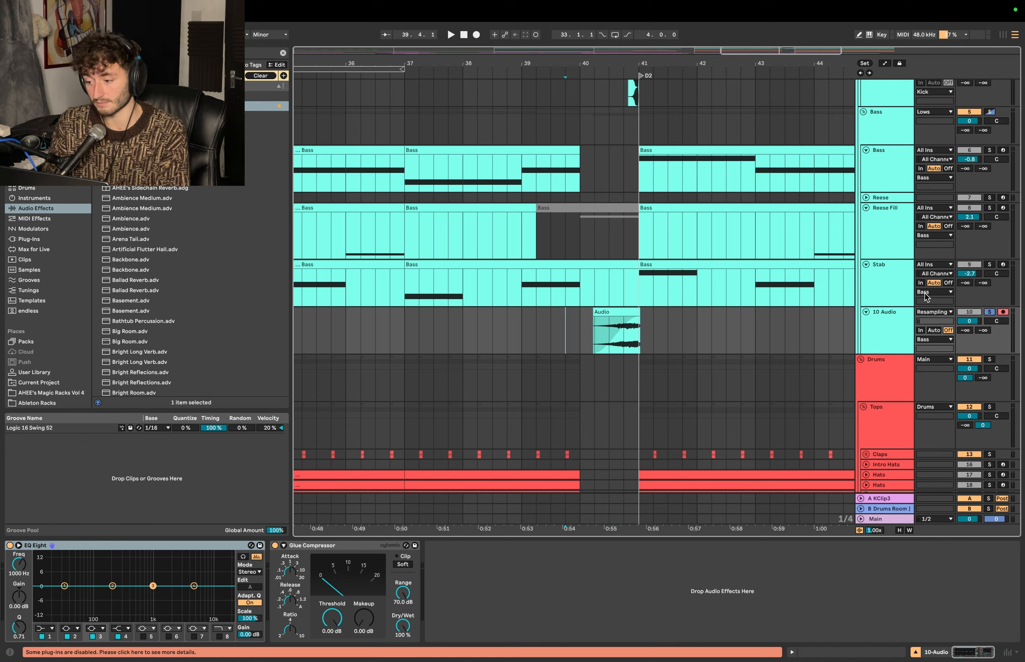
# - Play the reversed stab into D2 from 39.4.1 together with the soloed Stab track, and trim the clip's end to 41.1.1
pyautogui.click(989, 264)
pyautogui.press('space')
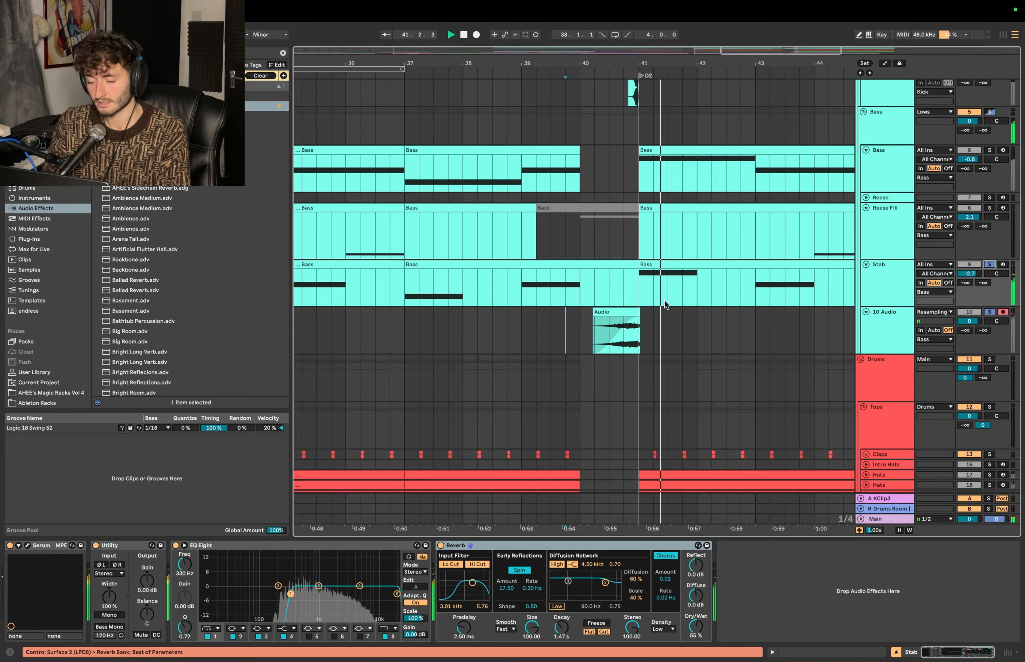
pyautogui.click(640, 310)
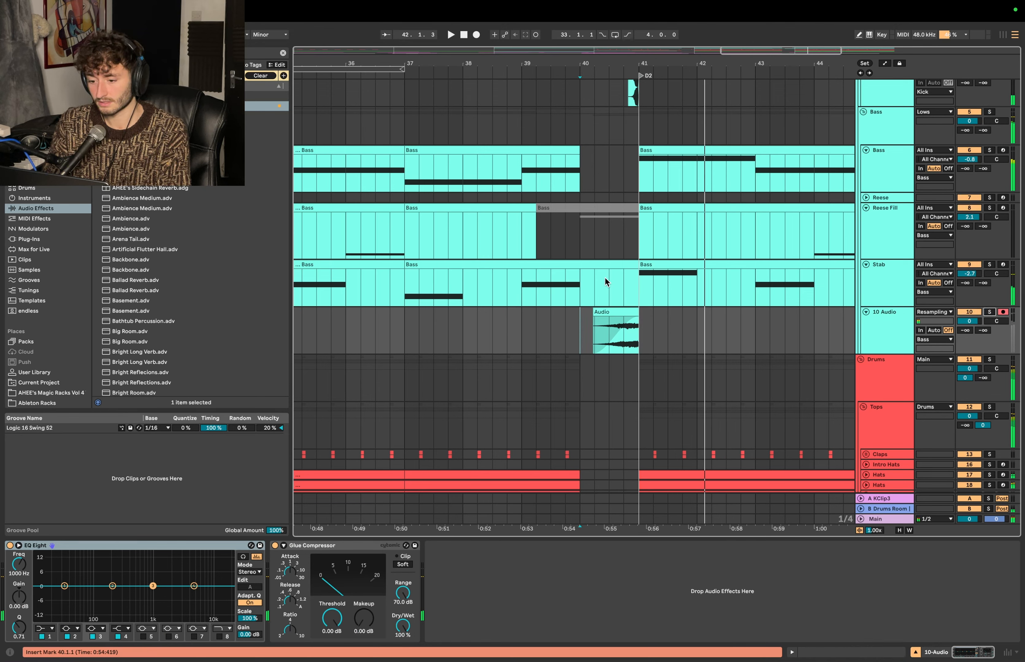
# - Play from 39.4.1 past D2 to hear the reversed stab in the full mix, and stop playback
pyautogui.click(564, 285)
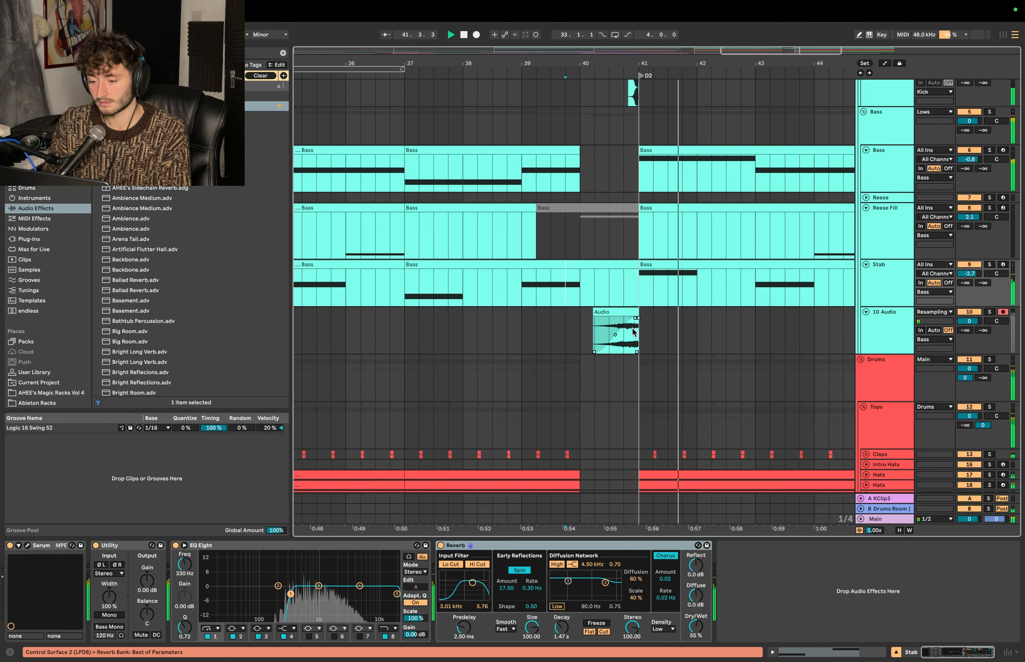
pyautogui.click(580, 318)
pyautogui.press('-')
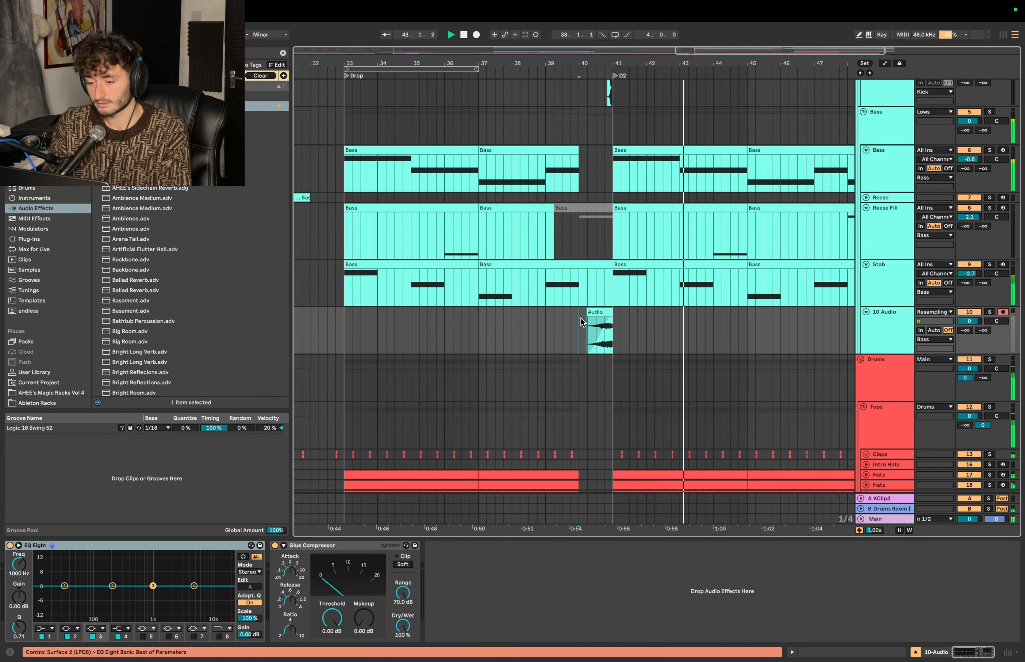
pyautogui.press('space')
pyautogui.press('+')
pyautogui.scroll(1, 580, 319)
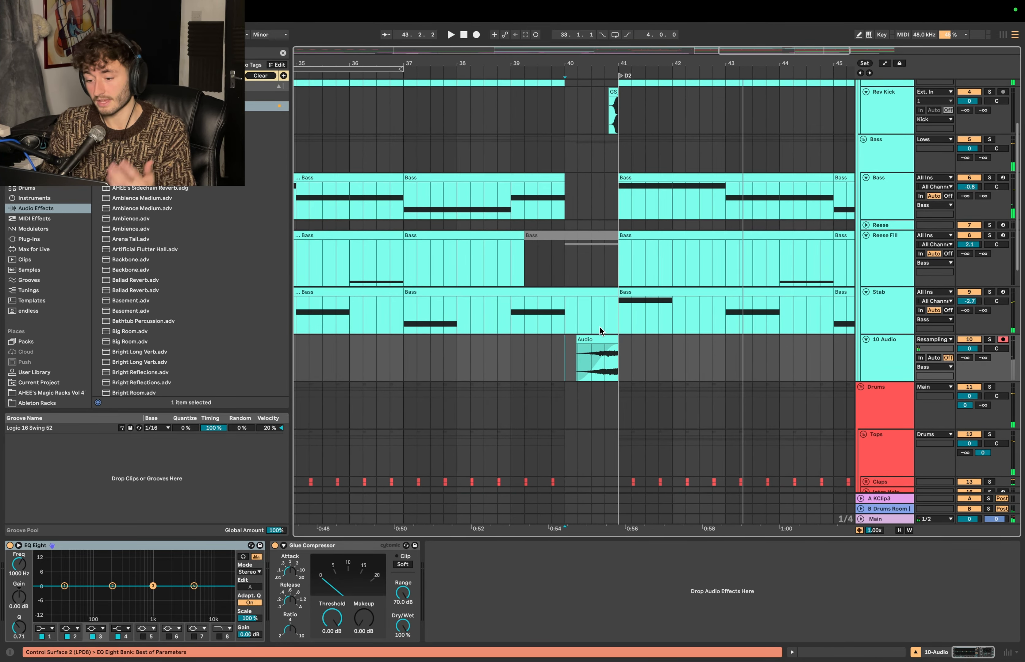
pyautogui.click(598, 337)
pyautogui.click(612, 91)
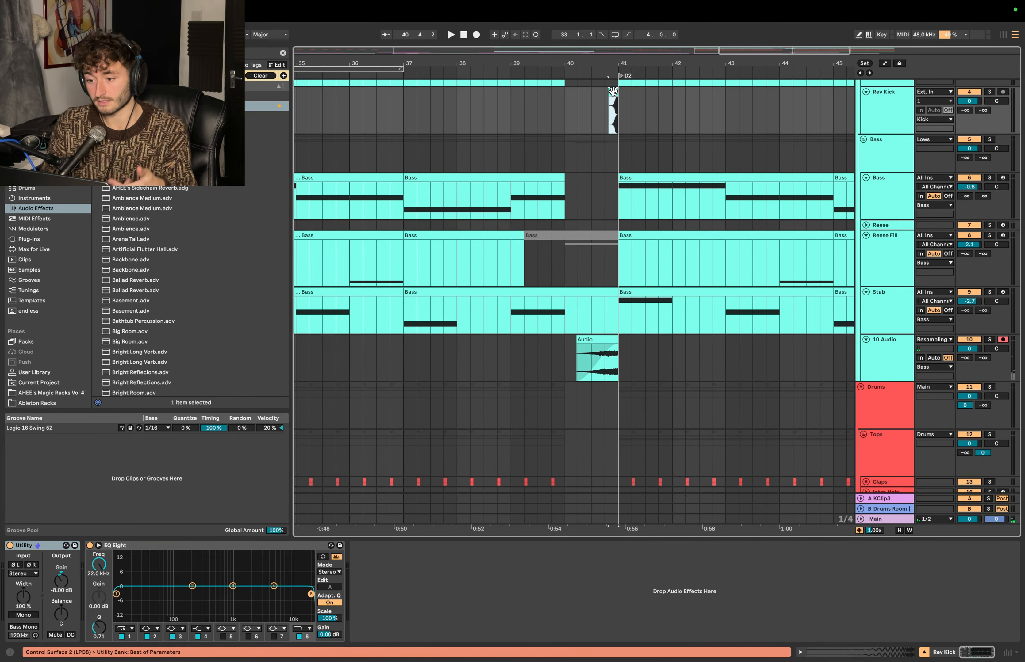
pyautogui.click(594, 340)
pyautogui.keyDown('shift'); pyautogui.click(563, 351); pyautogui.keyUp('shift')
pyautogui.click(562, 351)
pyautogui.moveTo(561, 352); pyautogui.dragTo(616, 337)
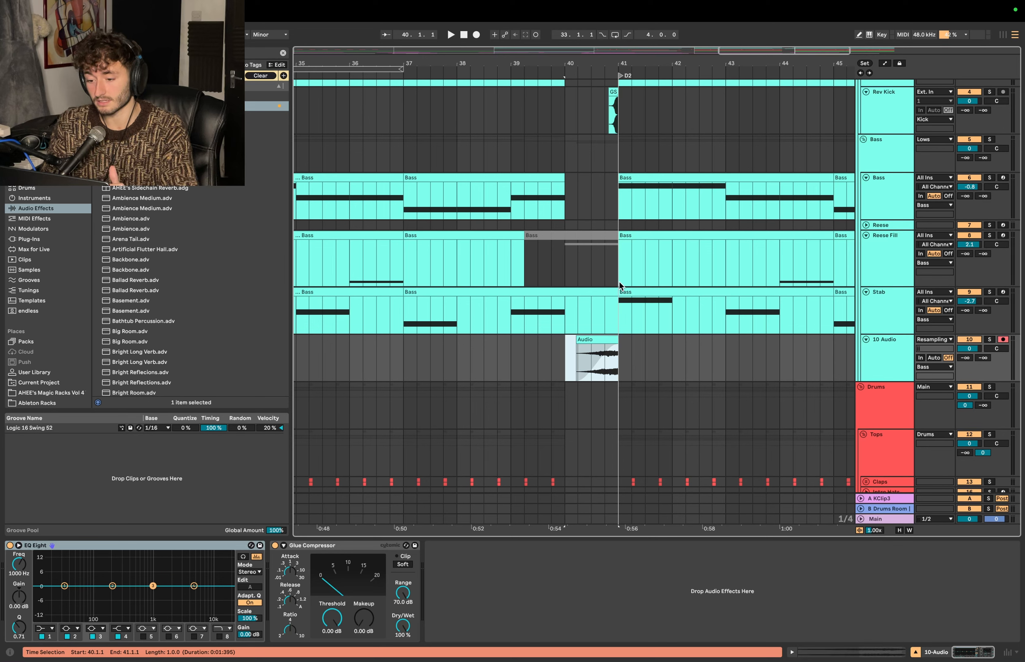
pyautogui.moveTo(670, 297)
pyautogui.mouseDown()
pyautogui.moveTo(617, 308)
pyautogui.moveTo(682, 298)
pyautogui.mouseUp()
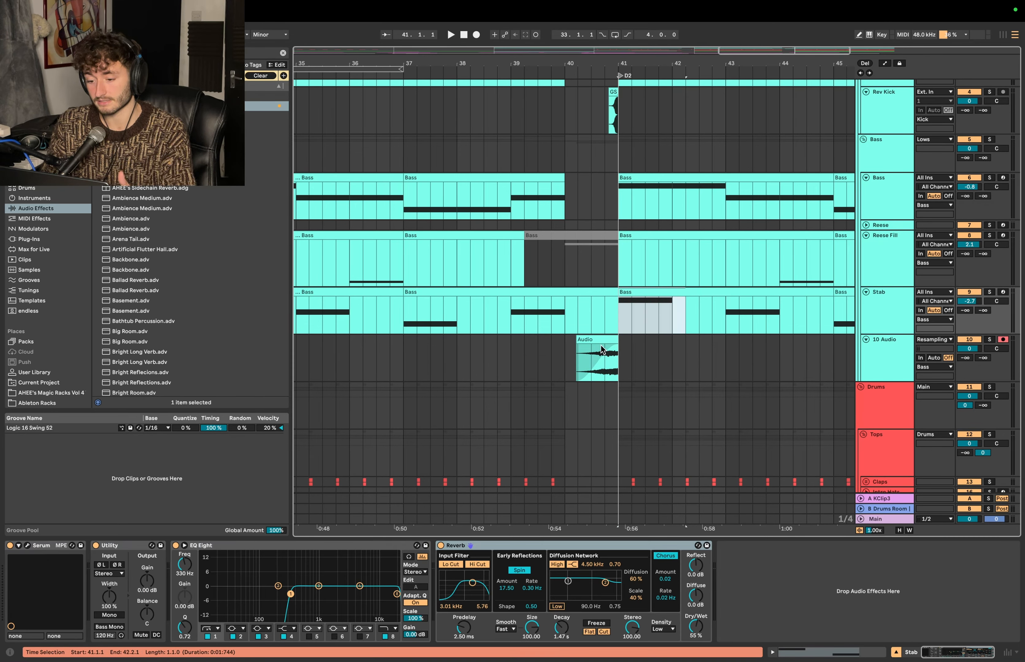
pyautogui.click(565, 353)
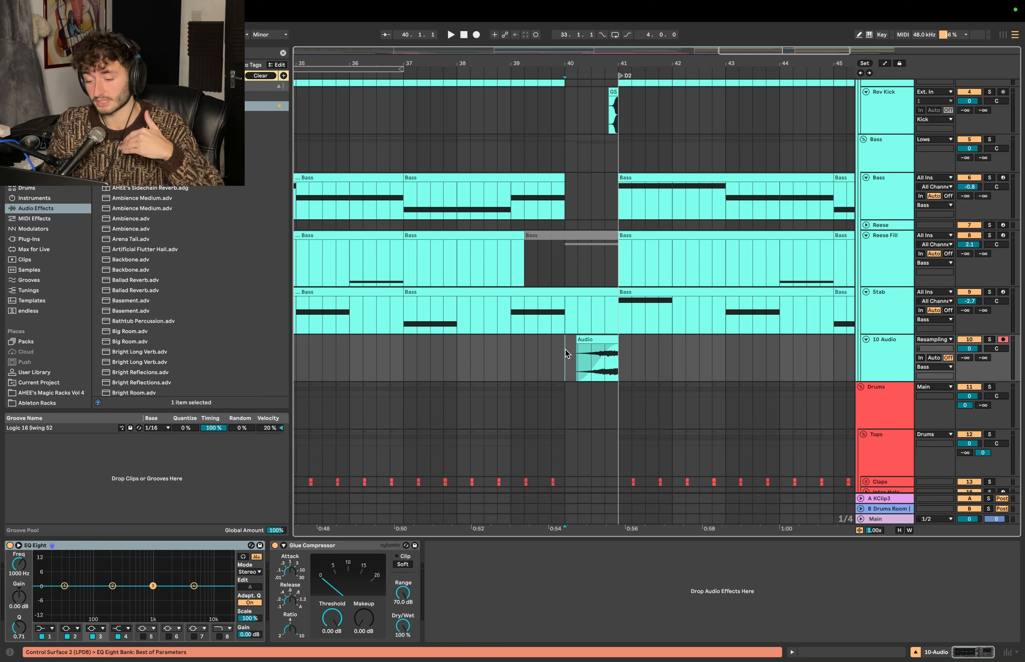
pyautogui.click(596, 339)
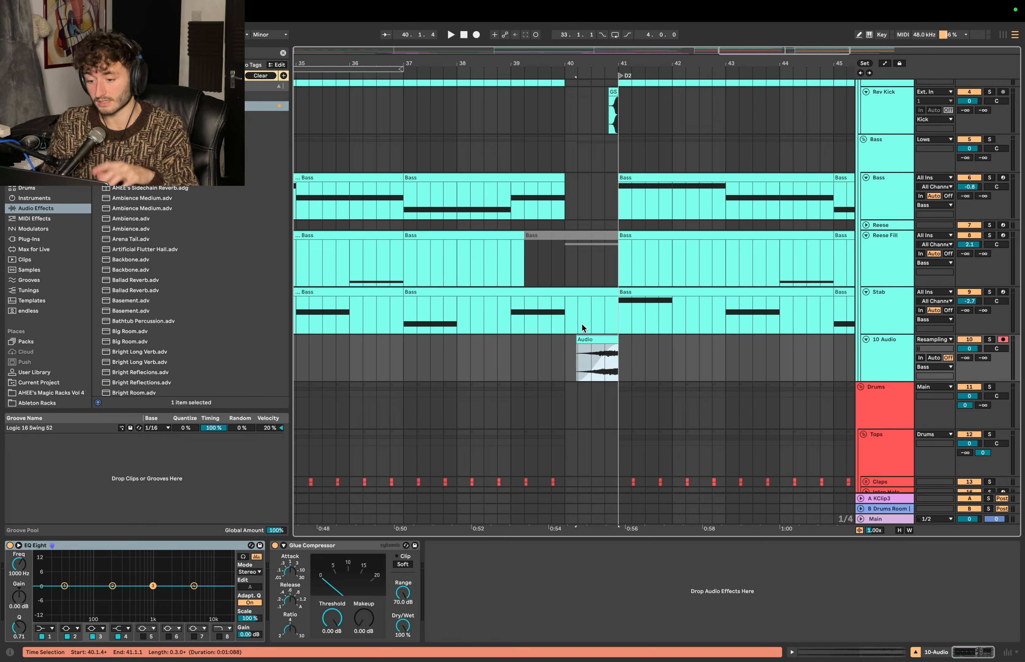
pyautogui.moveTo(567, 310); pyautogui.dragTo(620, 309)
pyautogui.click(563, 352)
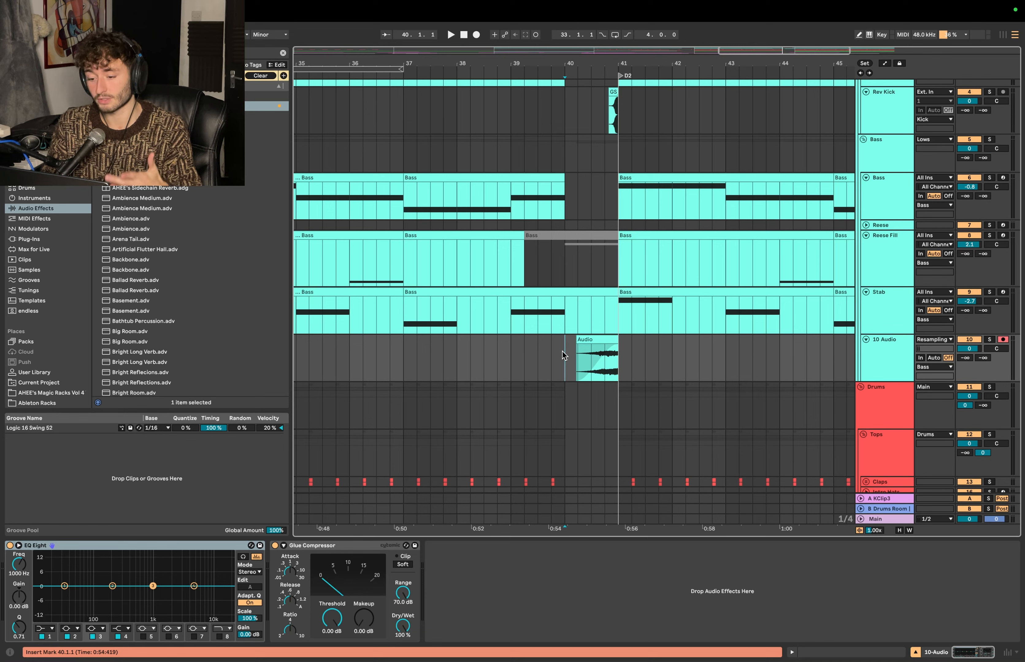
pyautogui.moveTo(563, 352); pyautogui.dragTo(619, 349)
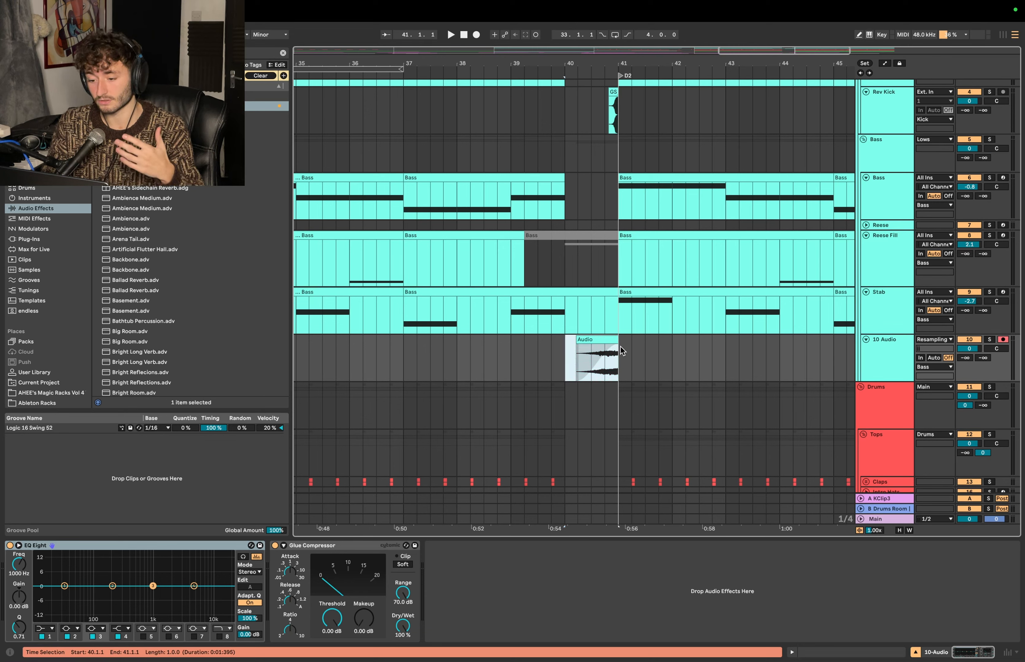
pyautogui.click(605, 335)
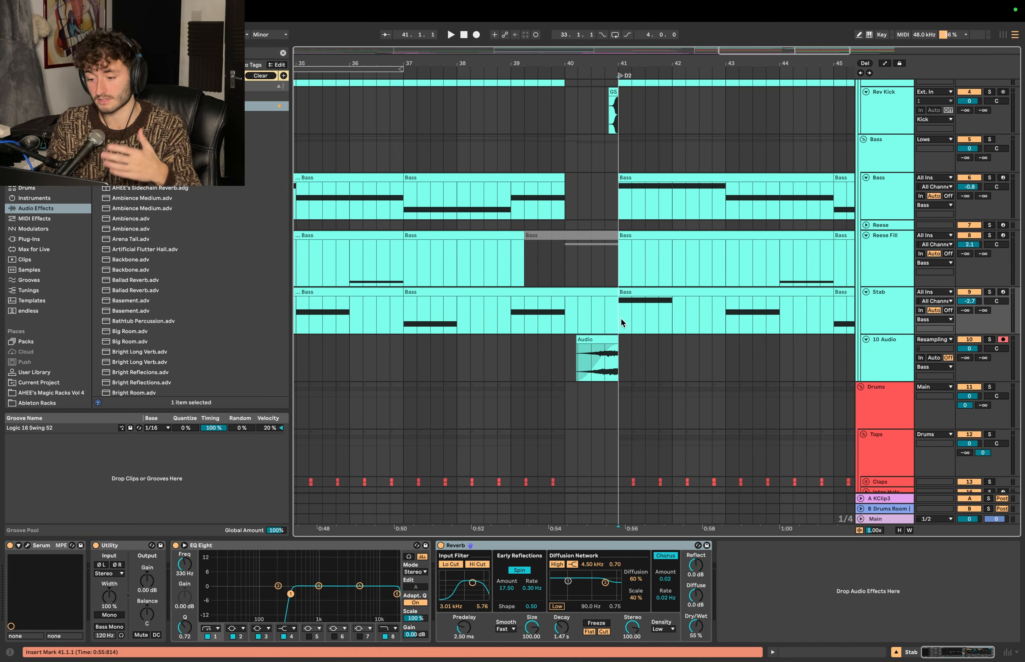
pyautogui.moveTo(621, 319); pyautogui.dragTo(700, 293)
pyautogui.click(564, 350)
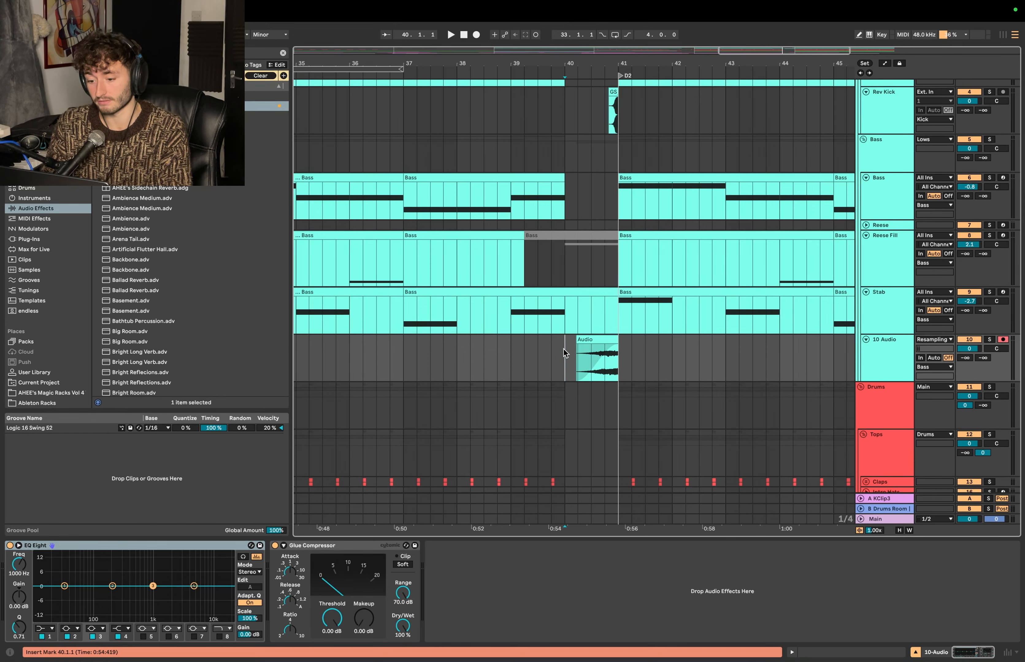
# - Play the lead-in from 39.3.1, bend the reversed stab's fade-in curve for a slower rise, and lower its track volume to -5.2
pyautogui.scroll(-2, 563, 350)
pyautogui.click(537, 327)
pyautogui.press('space')
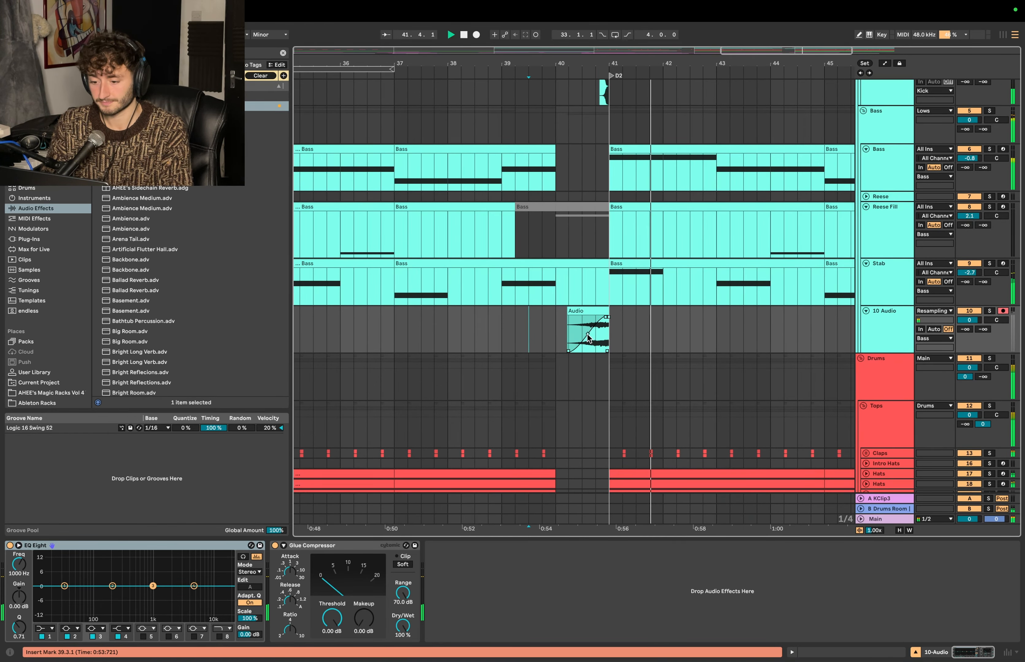
pyautogui.moveTo(592, 332); pyautogui.dragTo(599, 338)
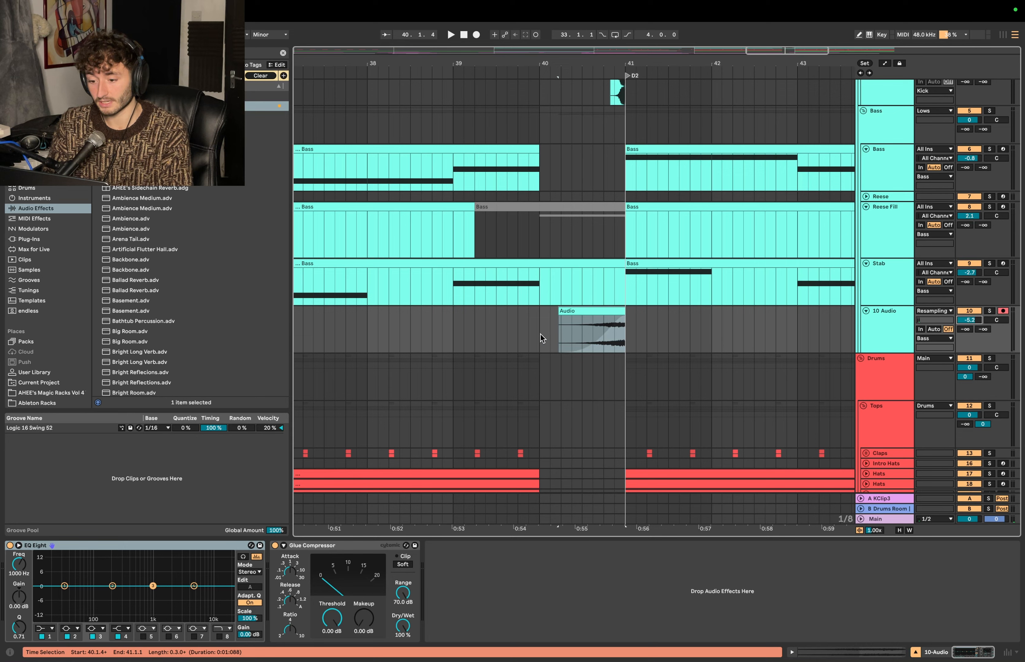
pyautogui.click(542, 339)
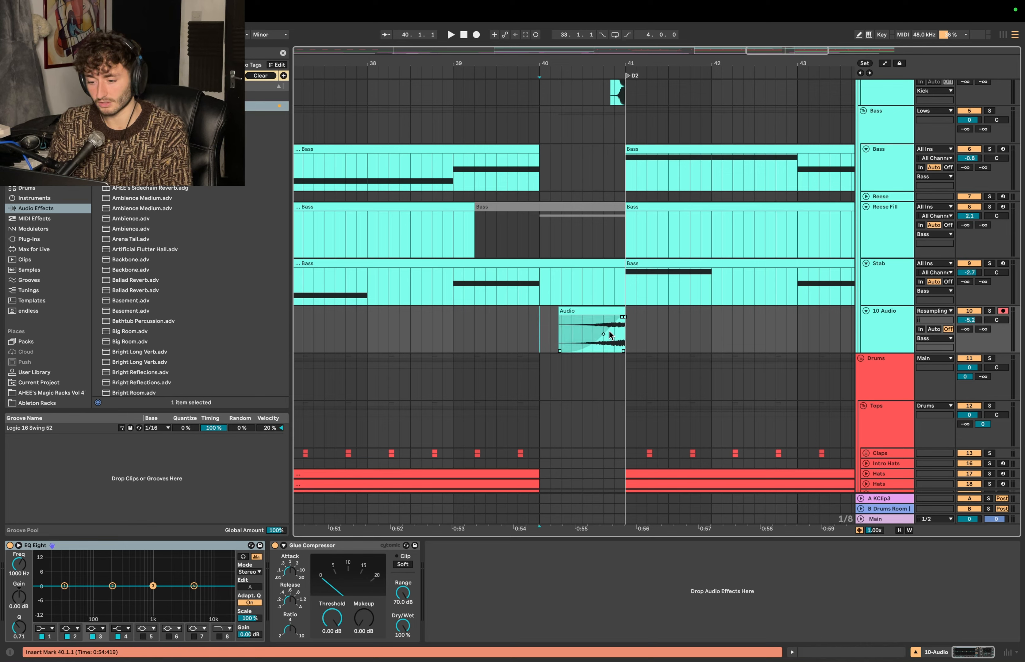
# - Refine the reversed stab's fade-in so the curve rises more steeply near D2, and play the clip to check it
pyautogui.moveTo(597, 335)
pyautogui.mouseDown()
pyautogui.moveTo(551, 311)
pyautogui.moveTo(518, 310)
pyautogui.moveTo(599, 339)
pyautogui.mouseUp()
pyautogui.click(567, 330)
pyautogui.press('super+z')
pyautogui.press('space')
pyautogui.press('space')
pyautogui.press('space')
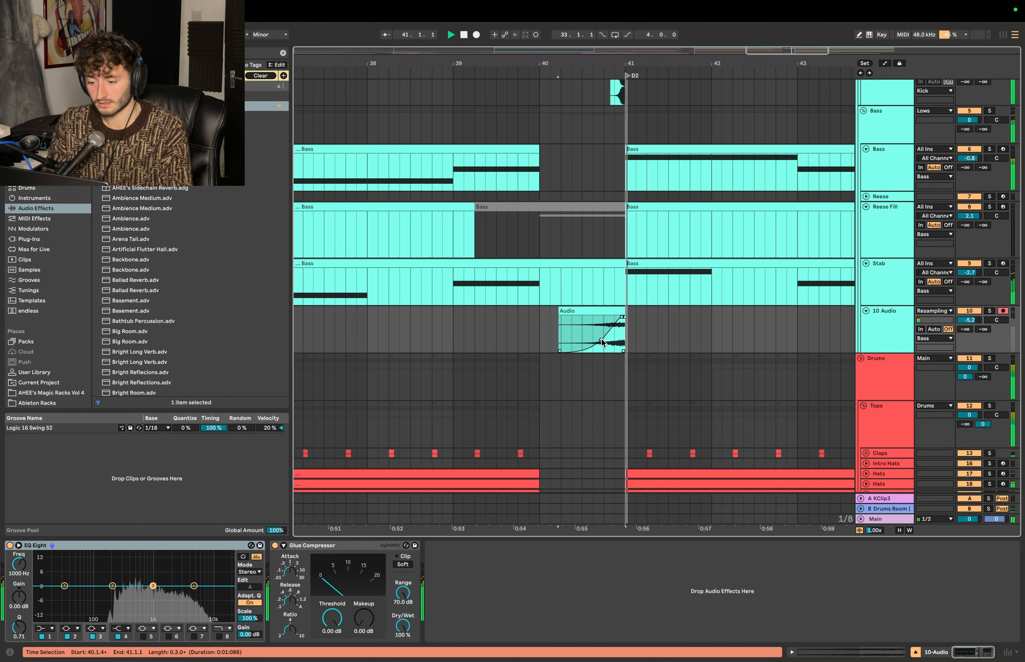
# - Play from 39.2.3 past D2 to hear the quieter reversed stab in the mix, and stop playback
pyautogui.click(481, 329)
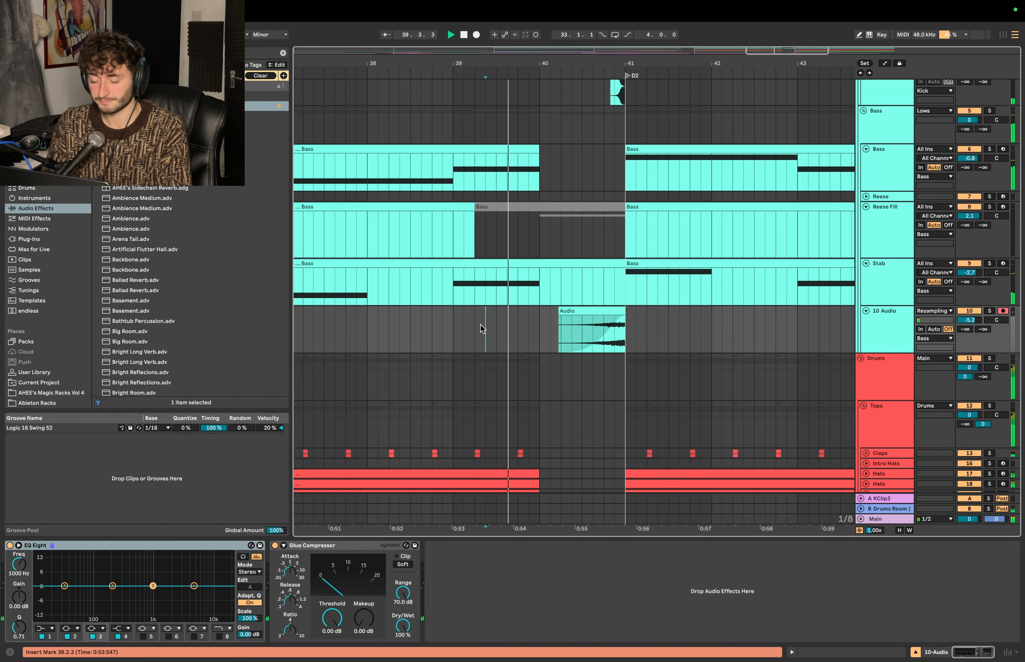
pyautogui.scroll(-1, 481, 329)
pyautogui.scroll(-2, 481, 329)
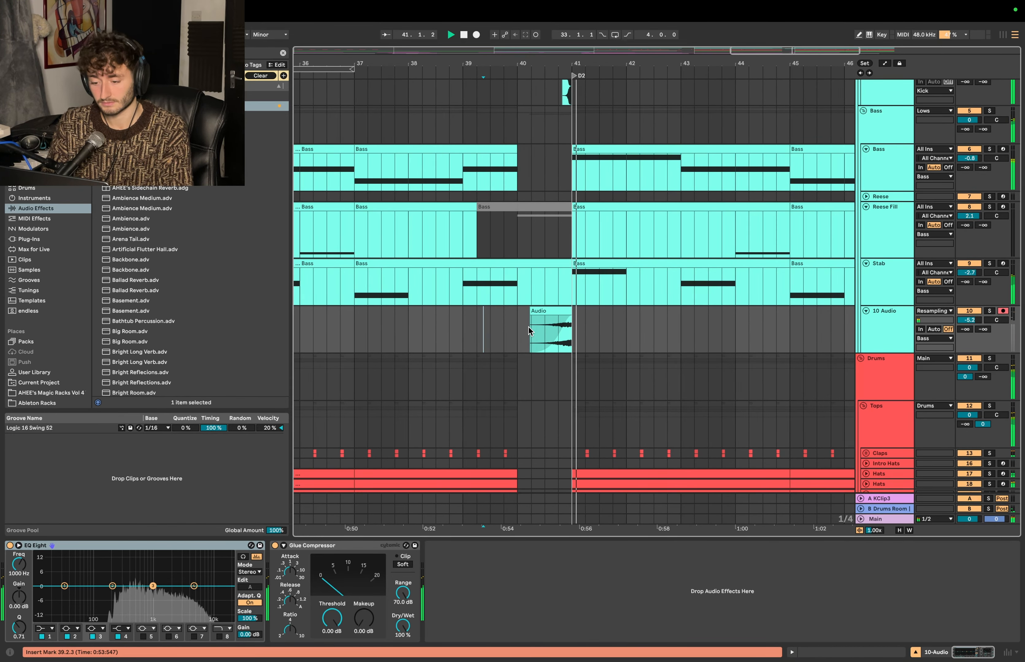
pyautogui.scroll(-15, 515, 328)
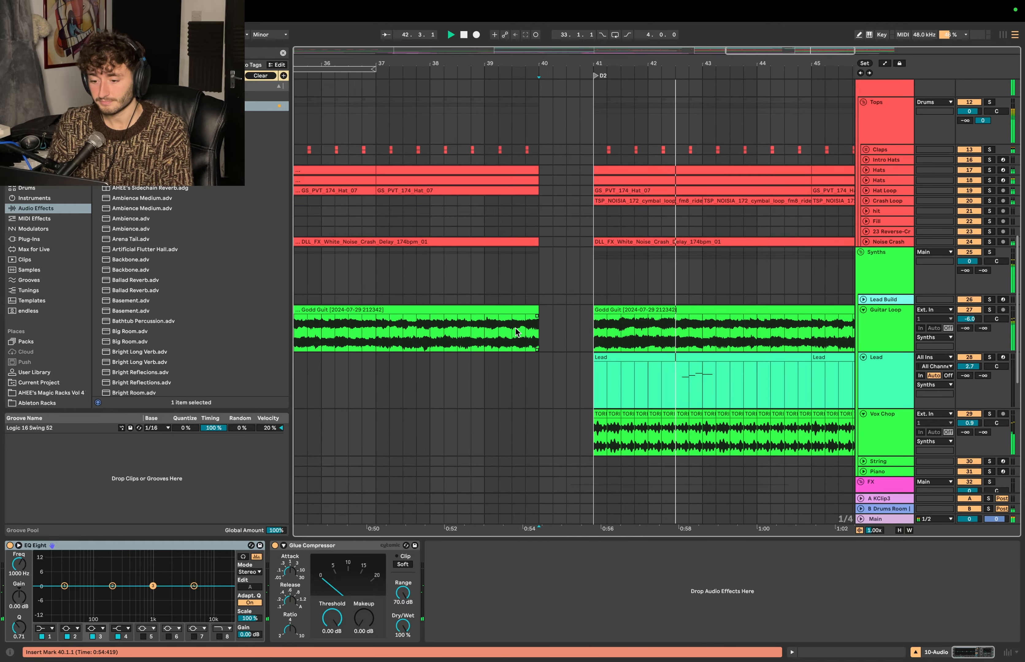
pyautogui.press('space')
# - Insert a new audio track directly below the Vox track
pyautogui.hscroll(-3, 634, 327)
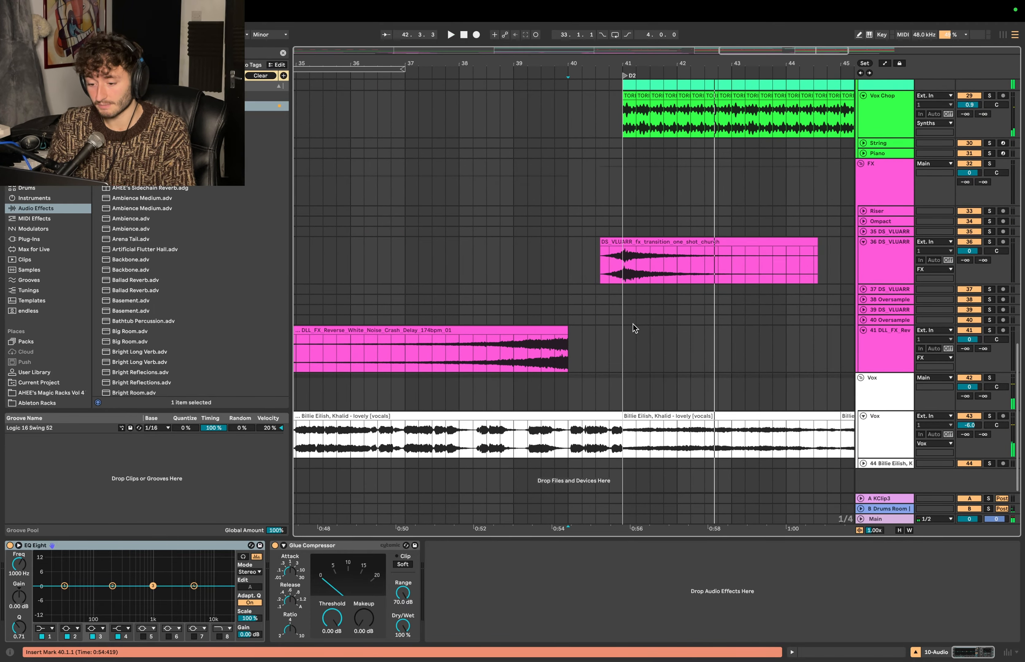
pyautogui.click(887, 429)
pyautogui.press('super+t')
# - Play the Vox track in solo, including from 41.1.1, to find a vocal sound right after D2
pyautogui.hscroll(-1, 686, 419)
pyautogui.click(622, 385)
pyautogui.scroll(5, 622, 385)
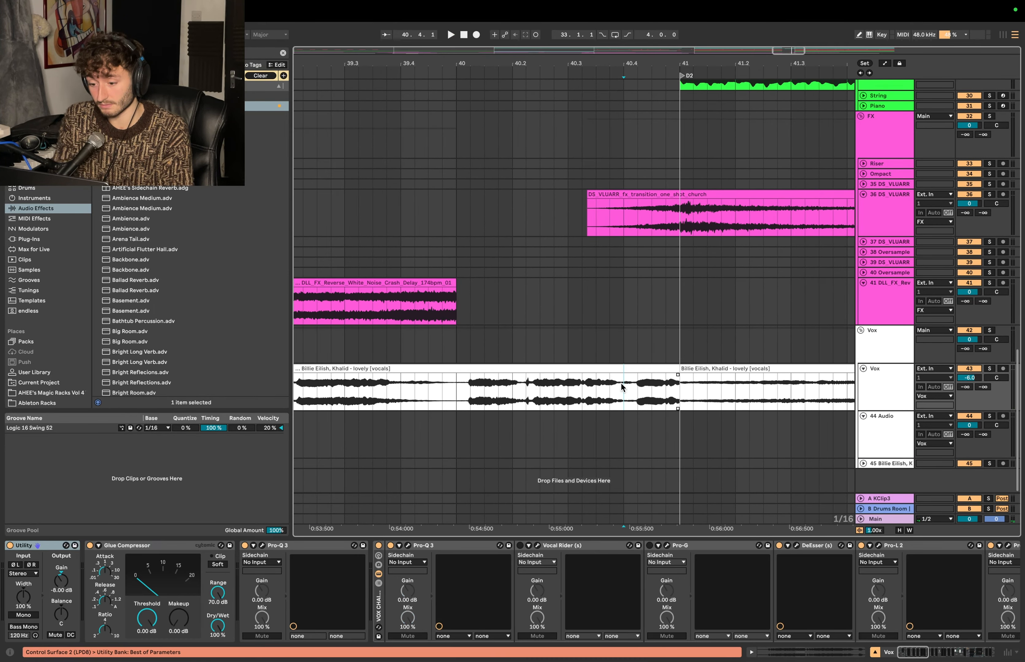
pyautogui.press('space')
pyautogui.click(681, 385)
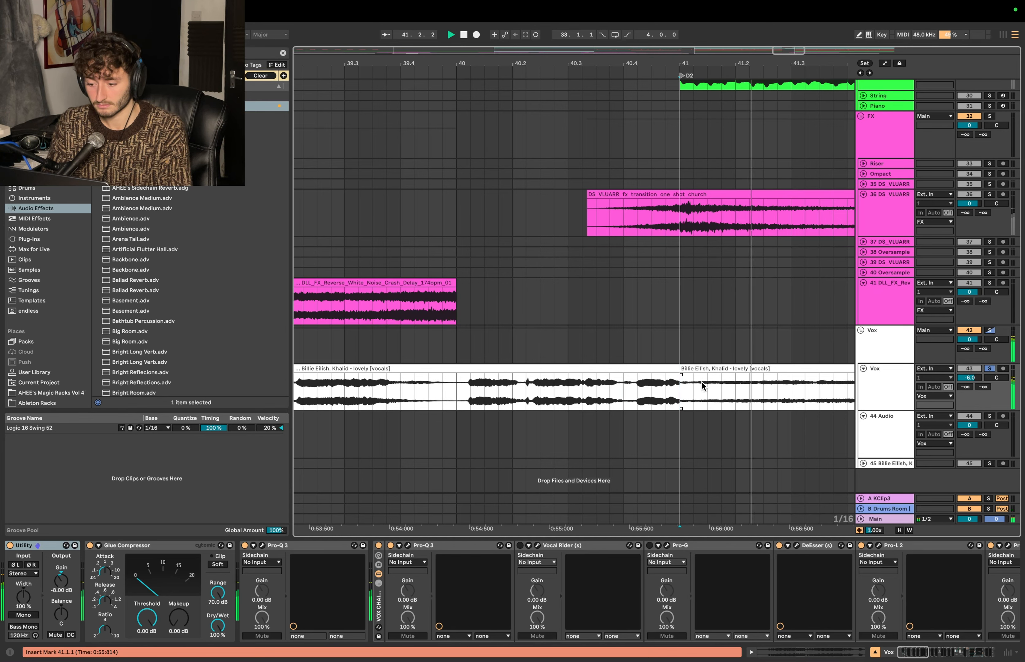
pyautogui.press('space')
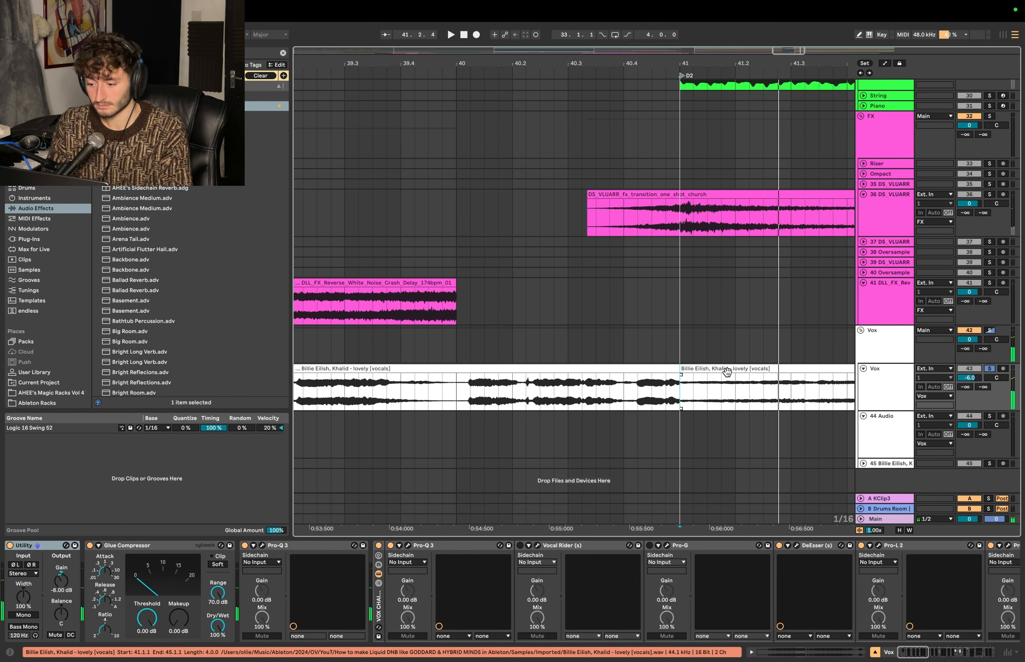
# - Insert another audio track below track 44, copy the Vox clip's first beat after D2 onto track 44, and solo it
pyautogui.click(886, 385)
pyautogui.press('super+t')
pyautogui.moveTo(730, 371); pyautogui.dragTo(727, 435)
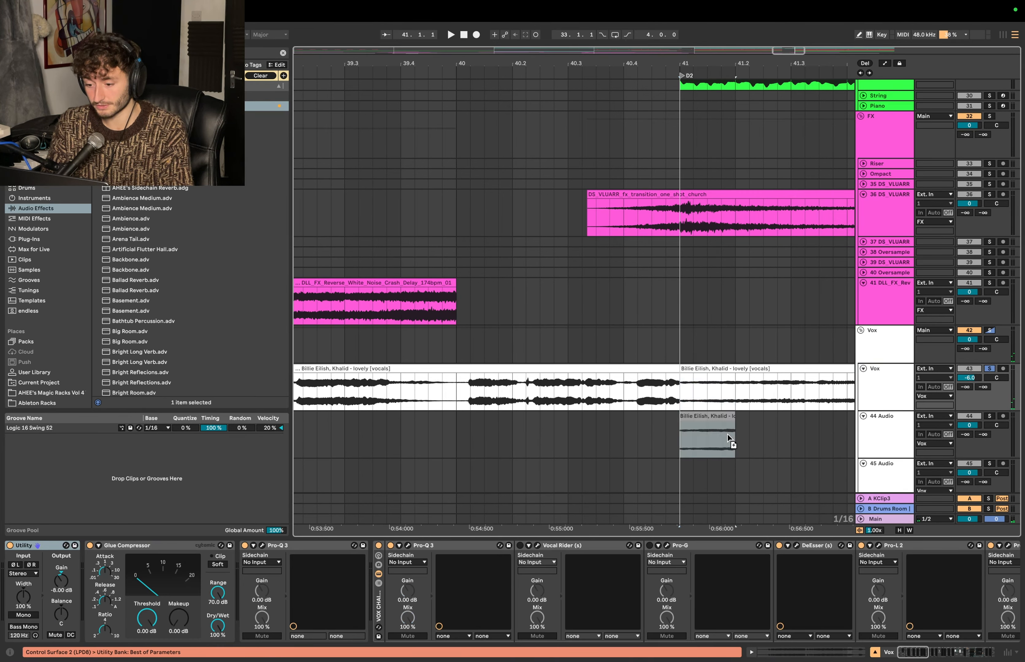
pyautogui.click(989, 416)
# - Add a Reverb to track 44 and trim the copied vocal snippet to a short slice just after 41.1.1, playing it back
pyautogui.click(268, 128)
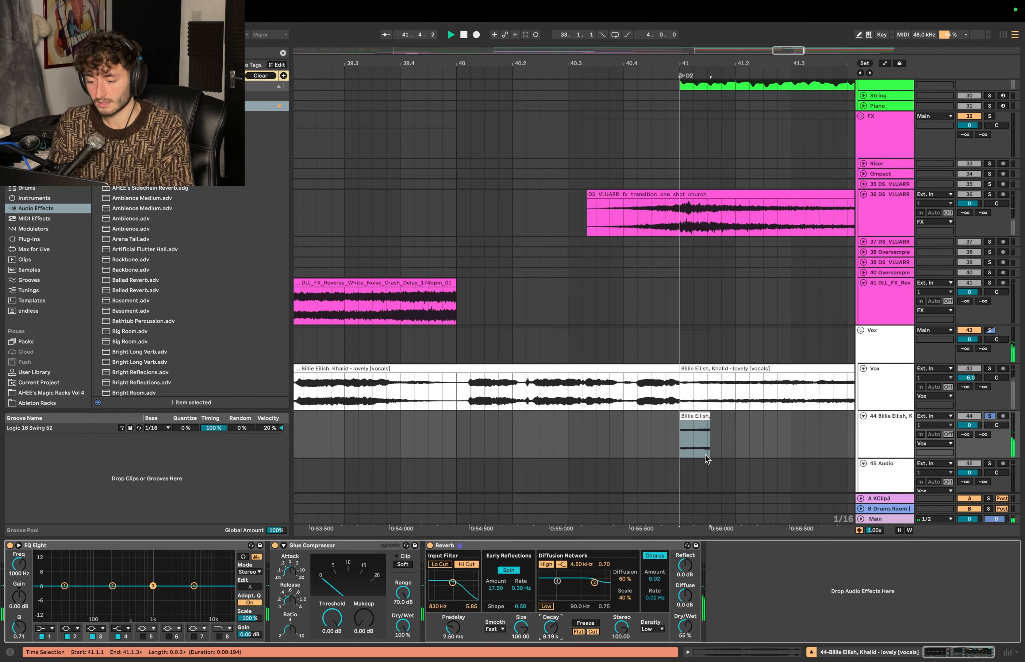
pyautogui.moveTo(710, 417)
pyautogui.mouseDown()
pyautogui.moveTo(690, 416)
pyautogui.moveTo(704, 417)
pyautogui.mouseUp()
pyautogui.press('space')
pyautogui.press('space')
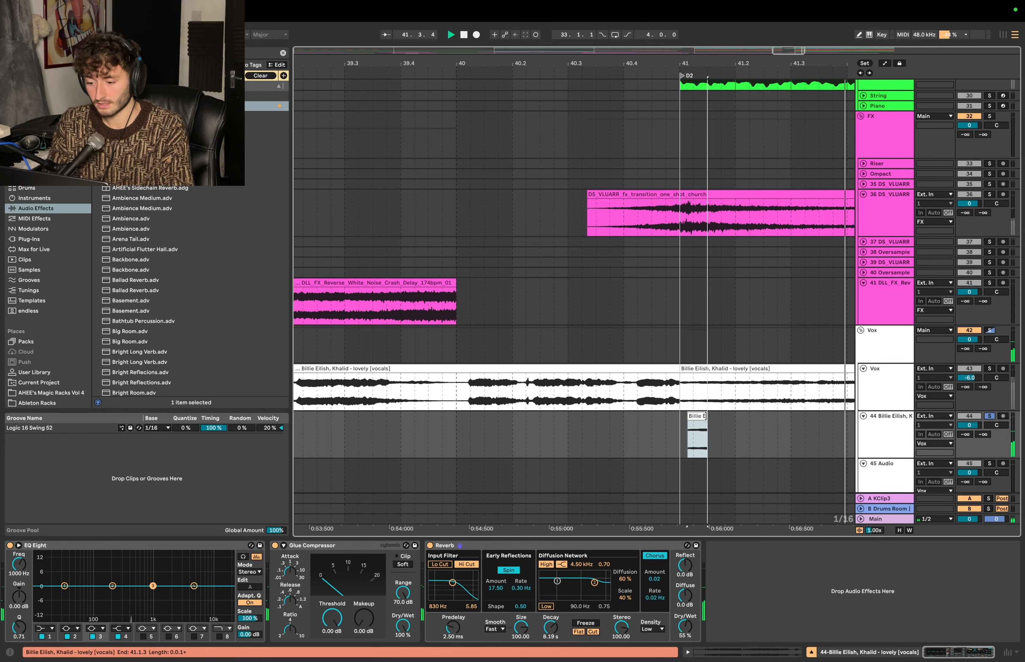
pyautogui.press('space')
pyautogui.press('space')
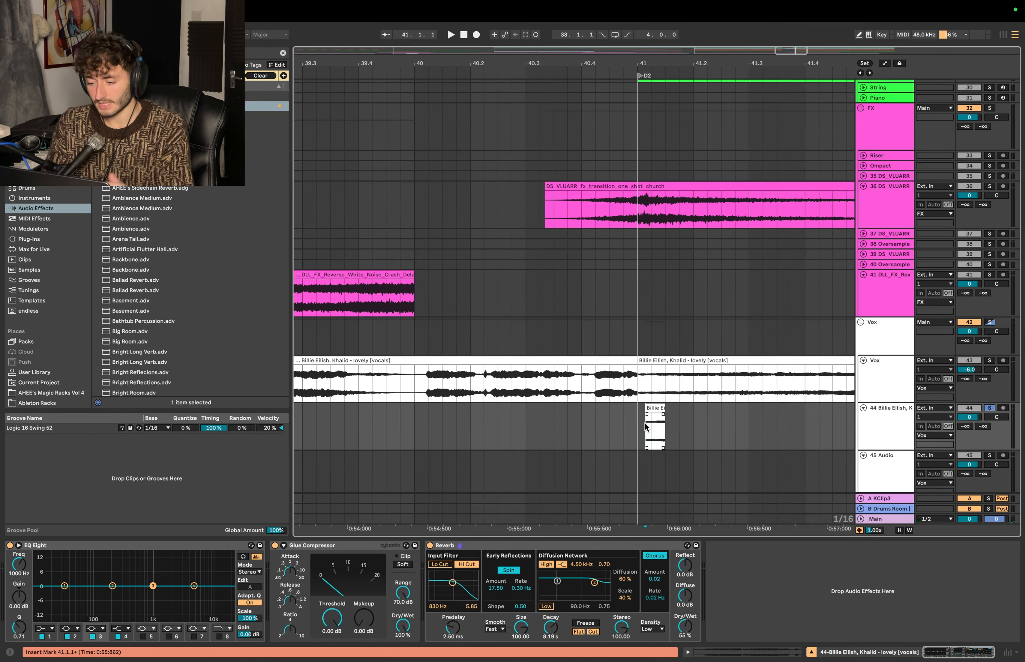
# - Try a later slice of the vocal, starting just after 41.1.2 and ending just after 41.1.3, and play it
pyautogui.moveTo(657, 408); pyautogui.dragTo(749, 411)
pyautogui.click(654, 417)
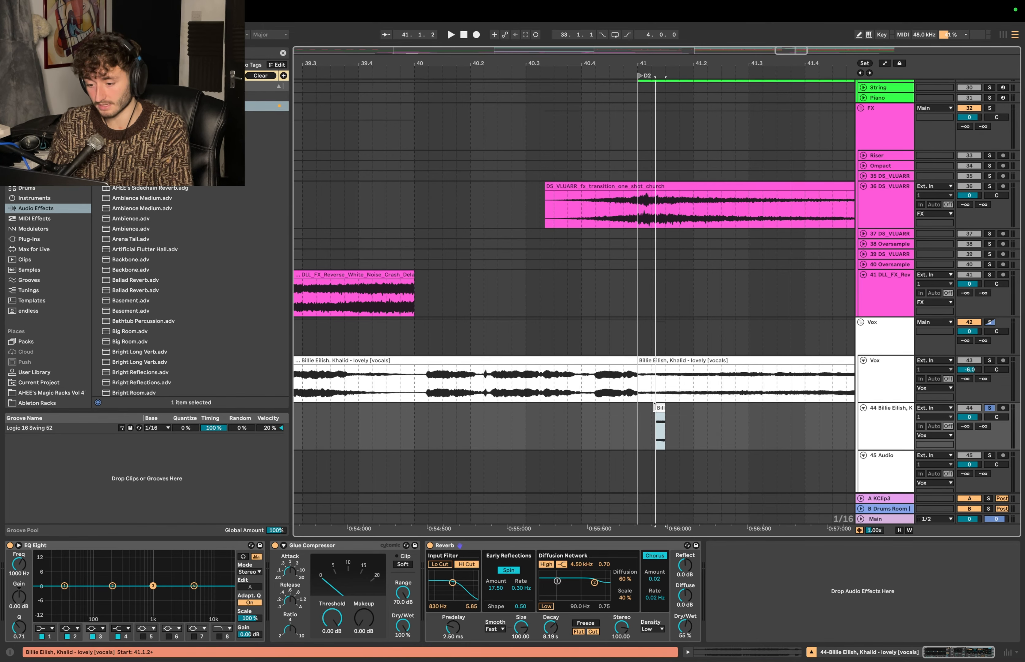
pyautogui.moveTo(654, 408); pyautogui.dragTo(671, 408)
pyautogui.press('space')
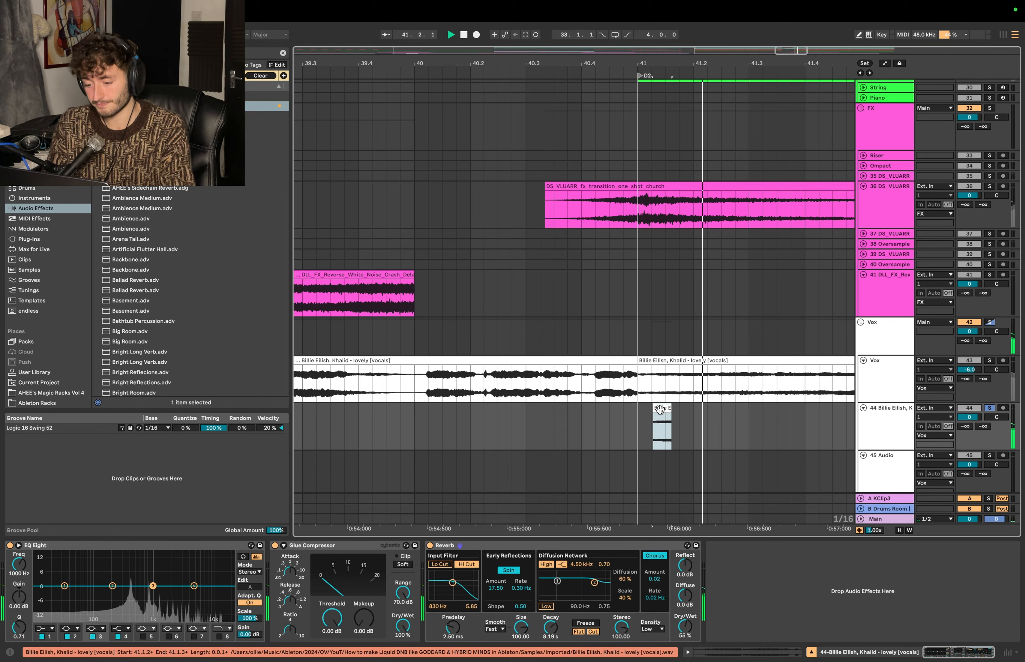
# - Try a much shorter vocal slice right at the D2 marker and play it from 41.1.1
pyautogui.moveTo(655, 407)
pyautogui.mouseDown()
pyautogui.moveTo(640, 407)
pyautogui.moveTo(650, 411)
pyautogui.mouseUp()
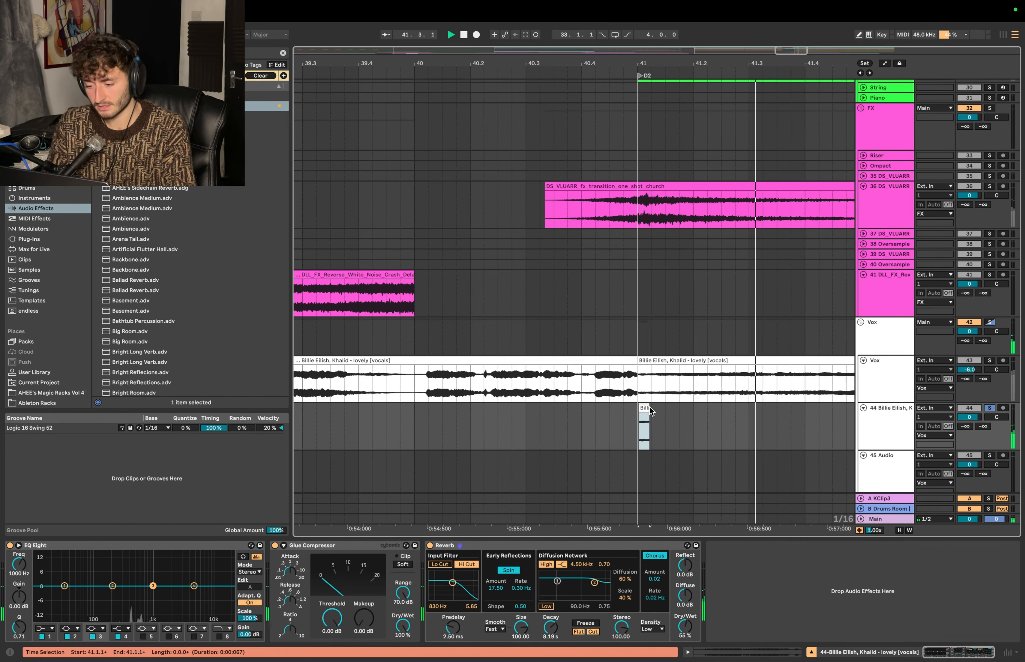
pyautogui.click(637, 420)
pyautogui.press('space')
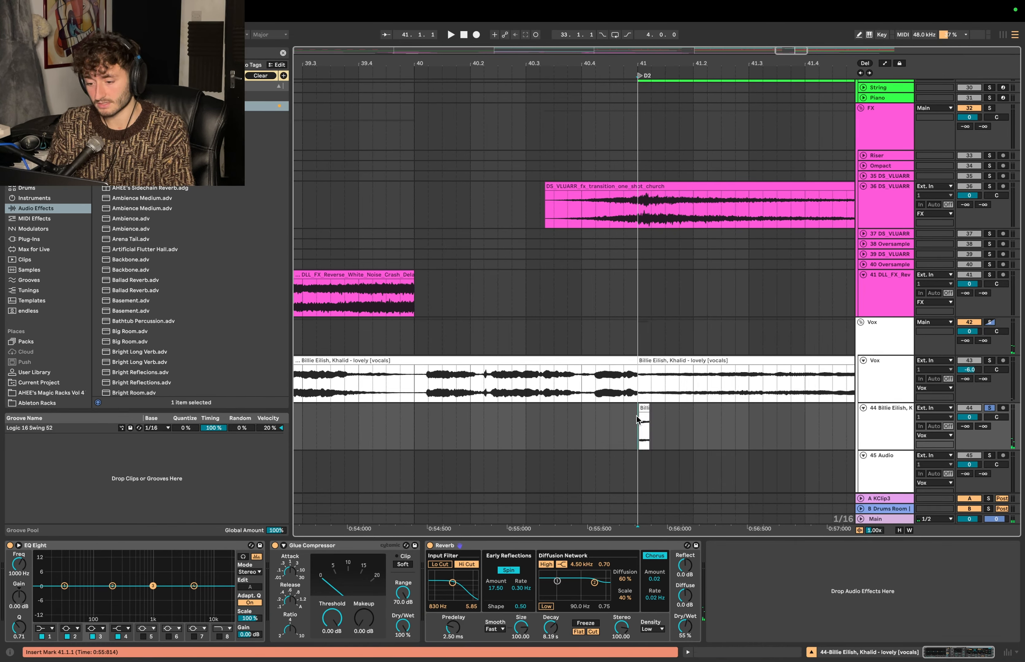
pyautogui.press('space')
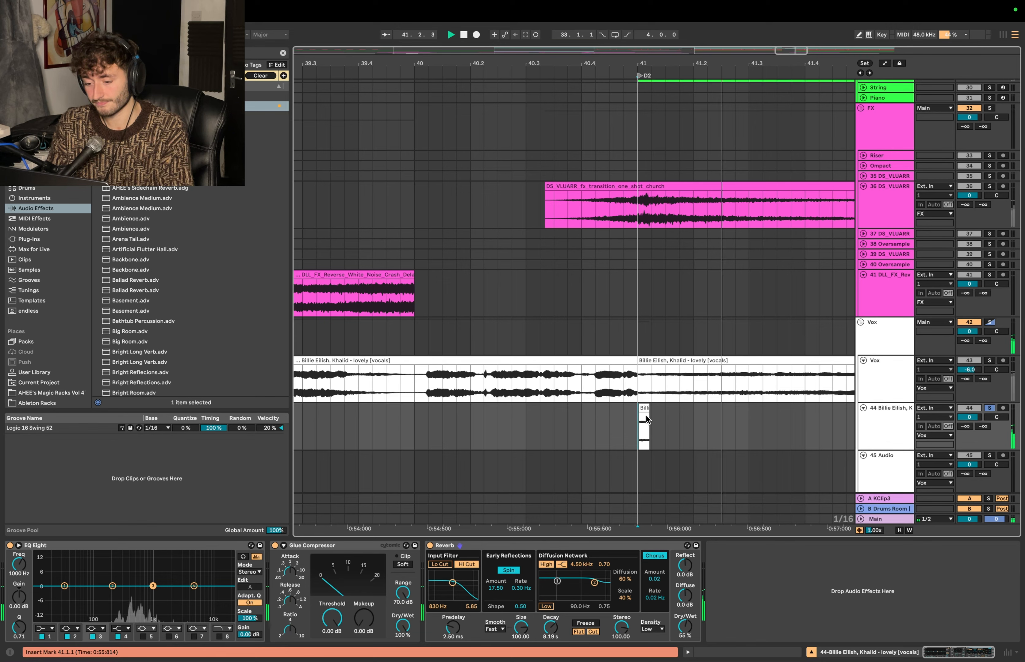
pyautogui.press('space')
# - Adjust the vocal slice to run from just after 41.1.1 to just after 41.1.3, and play it back
pyautogui.moveTo(650, 412); pyautogui.dragTo(666, 410)
pyautogui.press('space')
pyautogui.press('space')
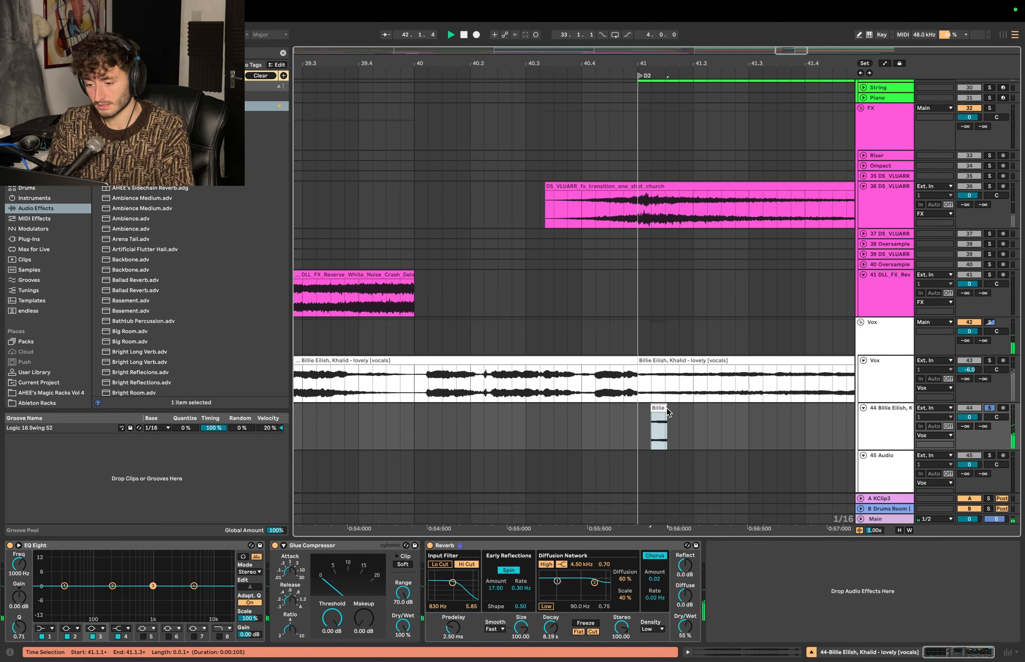
pyautogui.press('space')
# - Play the vocal slice from its start on track 44 to hear its full reverb tail
pyautogui.press('space')
pyautogui.press('space')
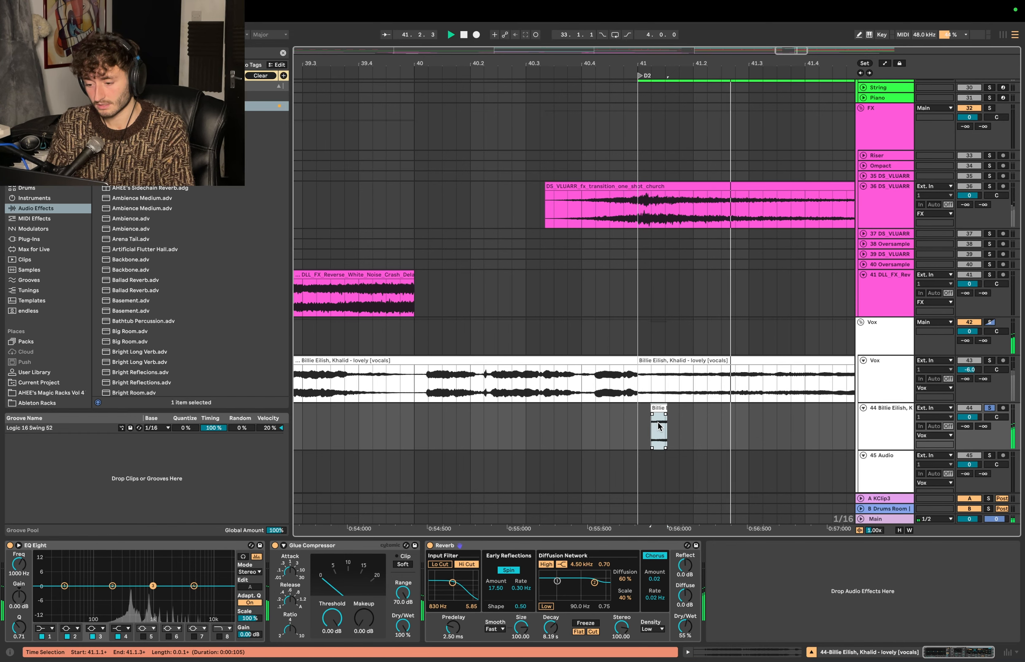
pyautogui.scroll(-5, 658, 427)
pyautogui.scroll(-2, 658, 427)
pyautogui.click(642, 391)
pyautogui.press('space')
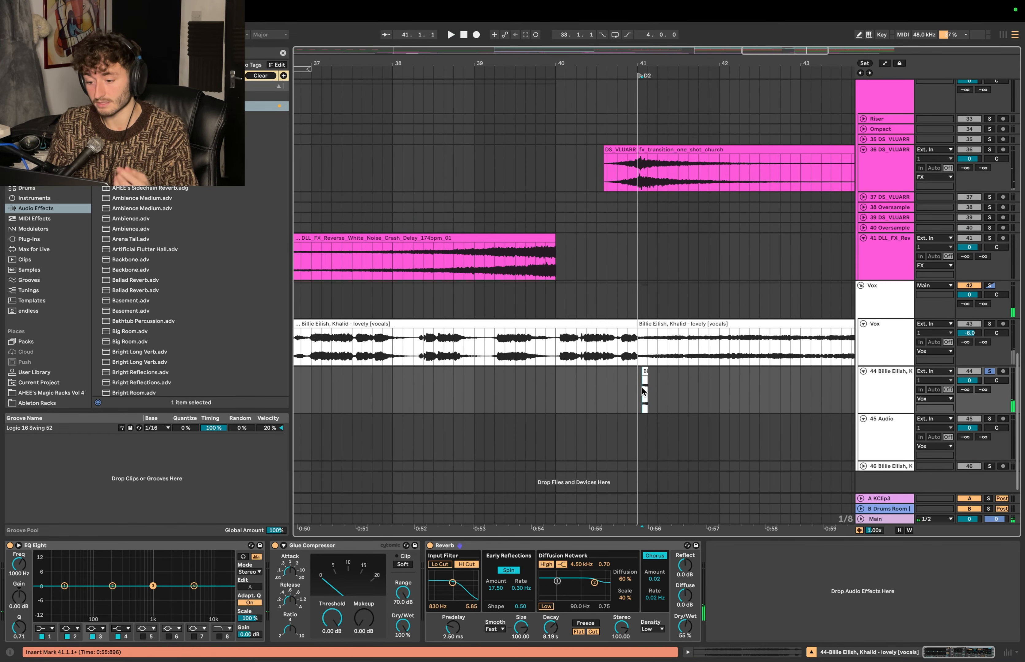
pyautogui.scroll(4, 641, 391)
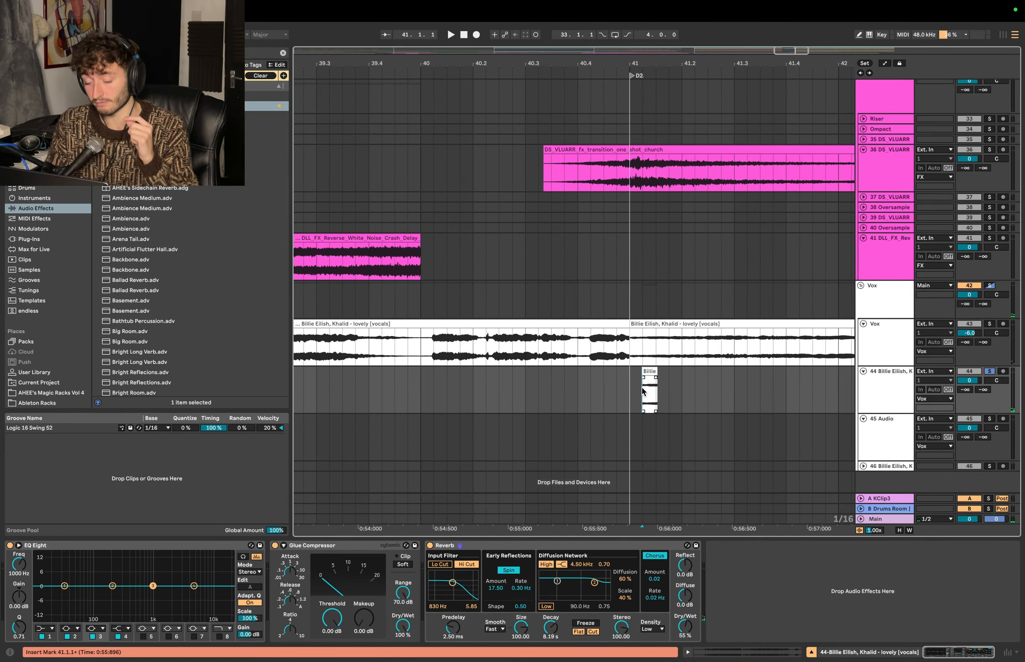
pyautogui.press('space')
# - Set the input of 45 Audio to Resampling and arm the track for recording
pyautogui.click(886, 429)
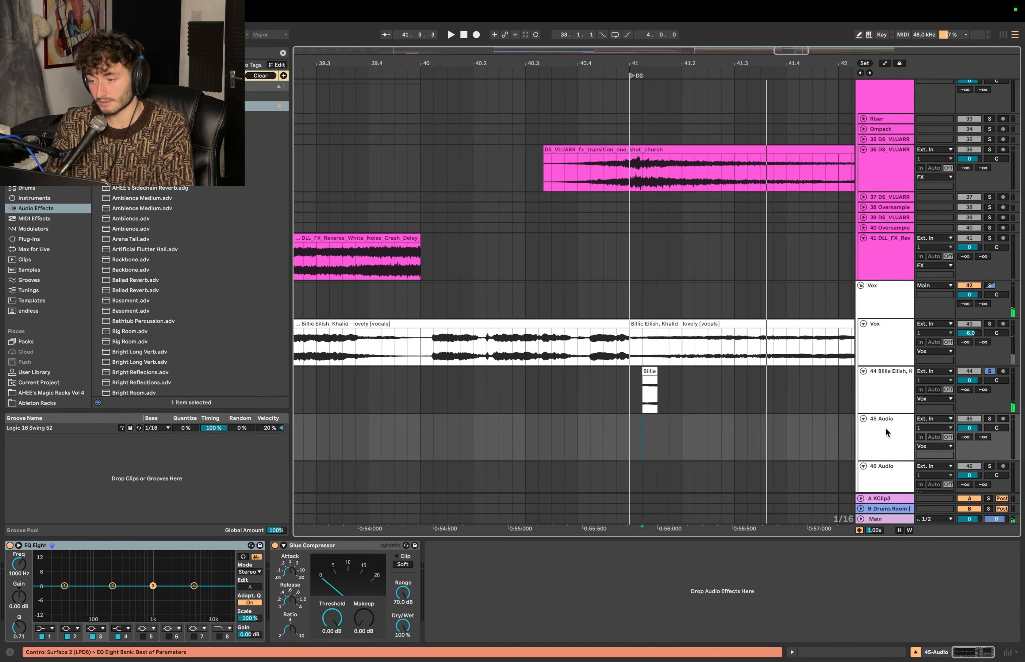
pyautogui.click(934, 418)
pyautogui.click(957, 357)
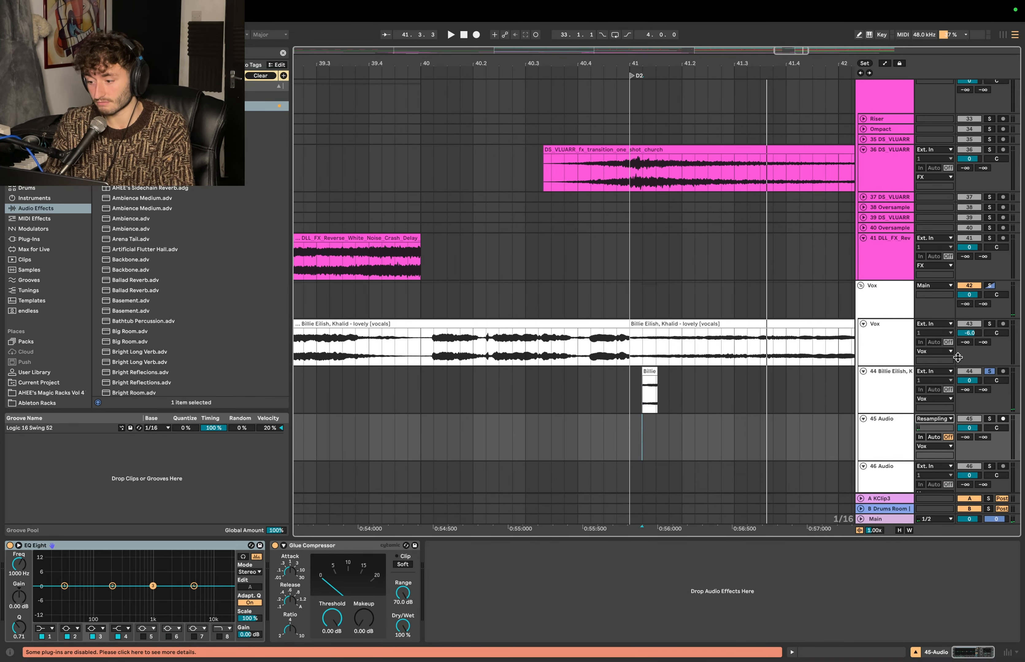
pyautogui.click(1002, 419)
# - Record the vocal slice with its reverb tail onto track 45 from the slice's start, and delete the source slice from track 44
pyautogui.click(712, 453)
pyautogui.click(640, 396)
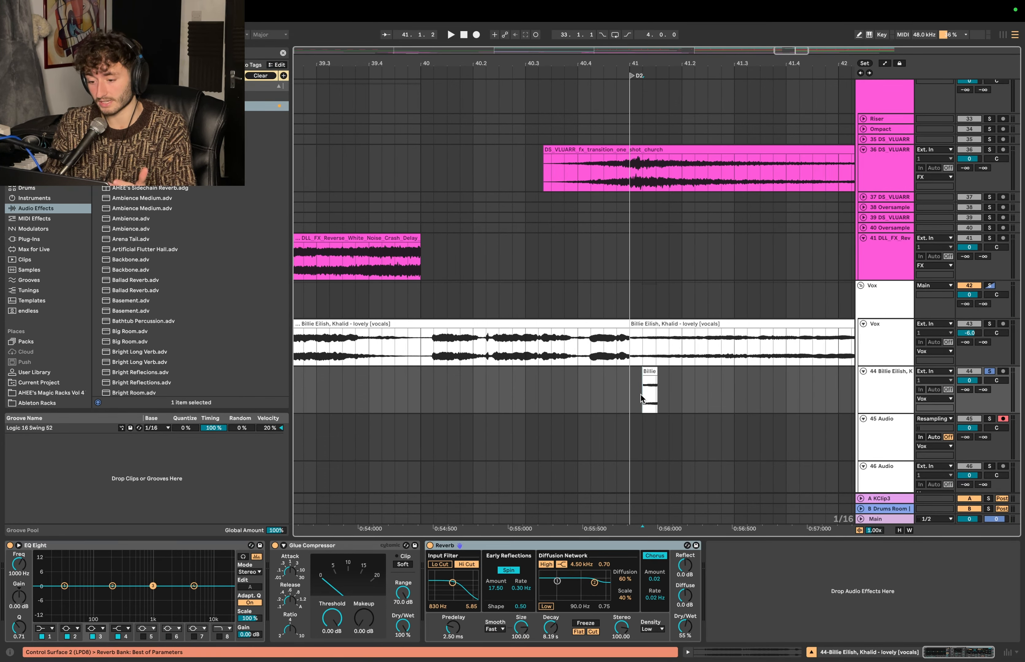
pyautogui.click(642, 439)
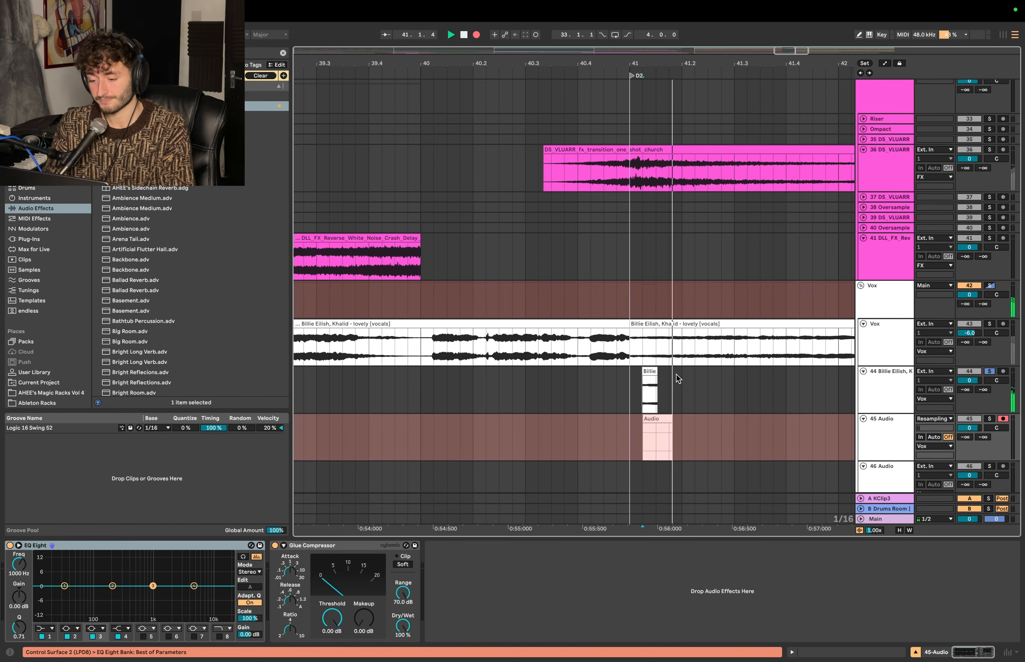
pyautogui.press('space')
pyautogui.press('super+z')
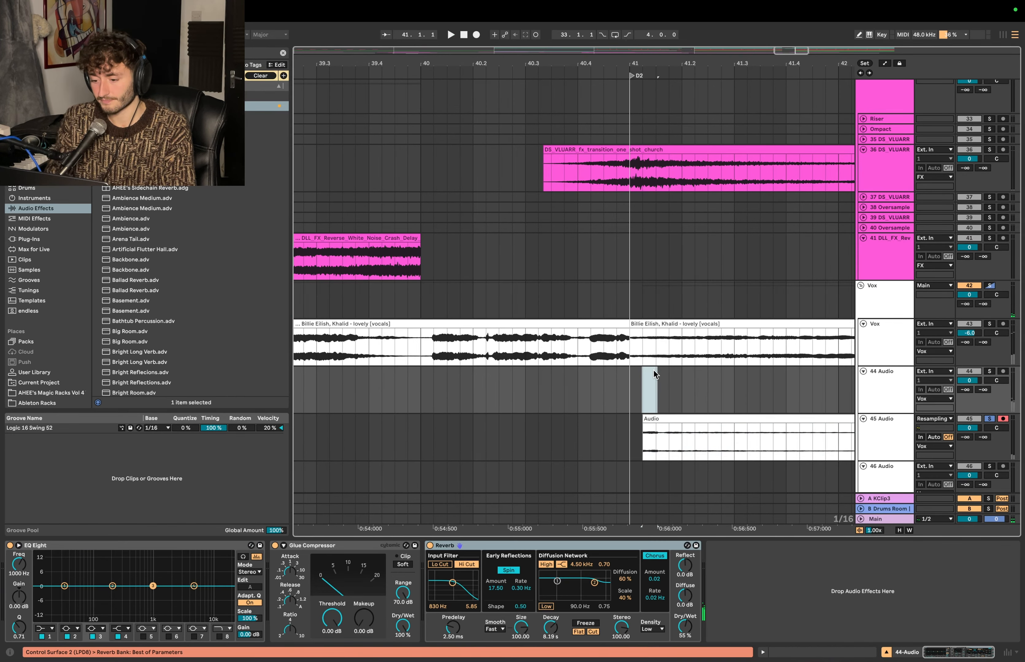
# - Reverse the recorded vocal reverb, move it ahead of D2, and trim its start, playing it to check
pyautogui.moveTo(720, 417); pyautogui.dragTo(474, 416)
pyautogui.moveTo(397, 419); pyautogui.dragTo(542, 419)
pyautogui.press('space')
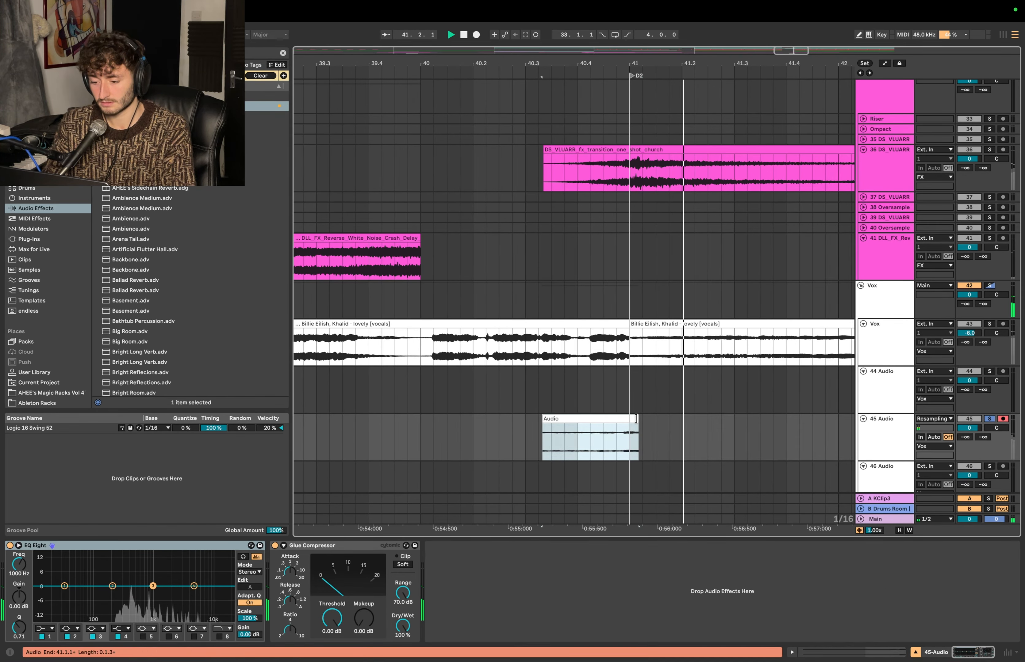
# - Fit the reversed vocal clip between 40.3.3 and D2 at 41.1.1, raise its track volume to 6.0, and play it
pyautogui.press('space')
pyautogui.moveTo(637, 419); pyautogui.dragTo(622, 420)
pyautogui.press('space')
pyautogui.press('space')
pyautogui.click(632, 421)
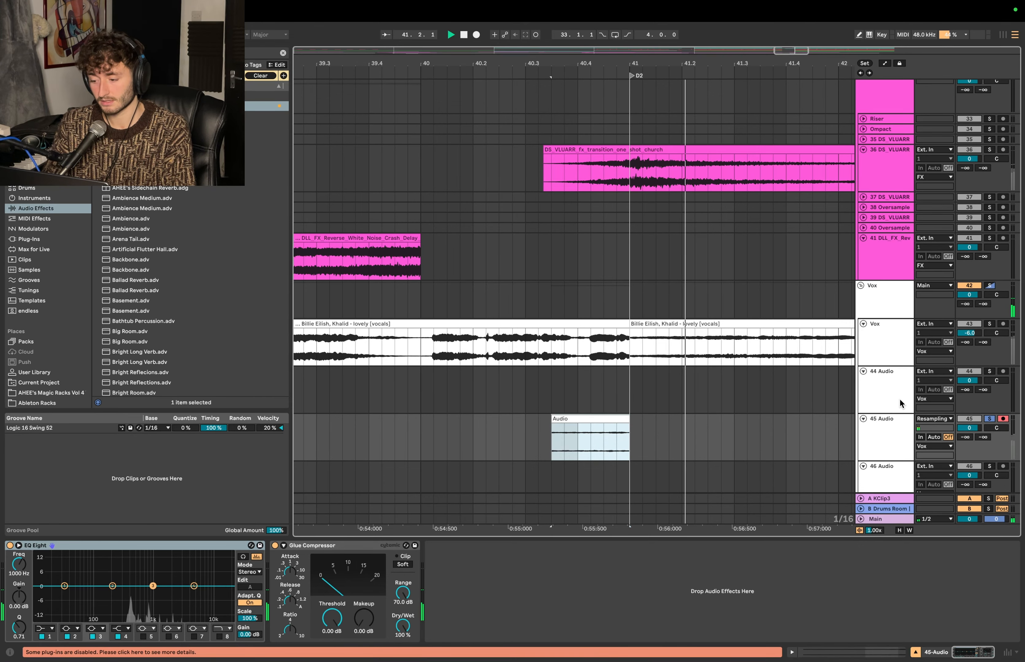
pyautogui.press('space')
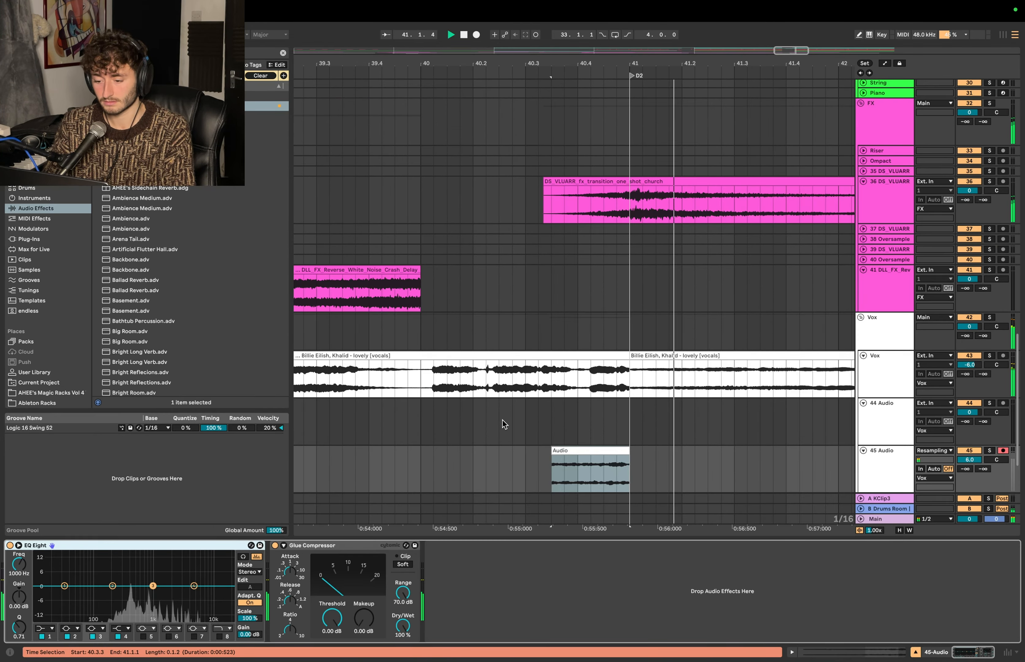
# - Add a curved fade-in to the reversed vocal clip and play the lead-in past D2 in the full mix
pyautogui.click(463, 448)
pyautogui.press('space')
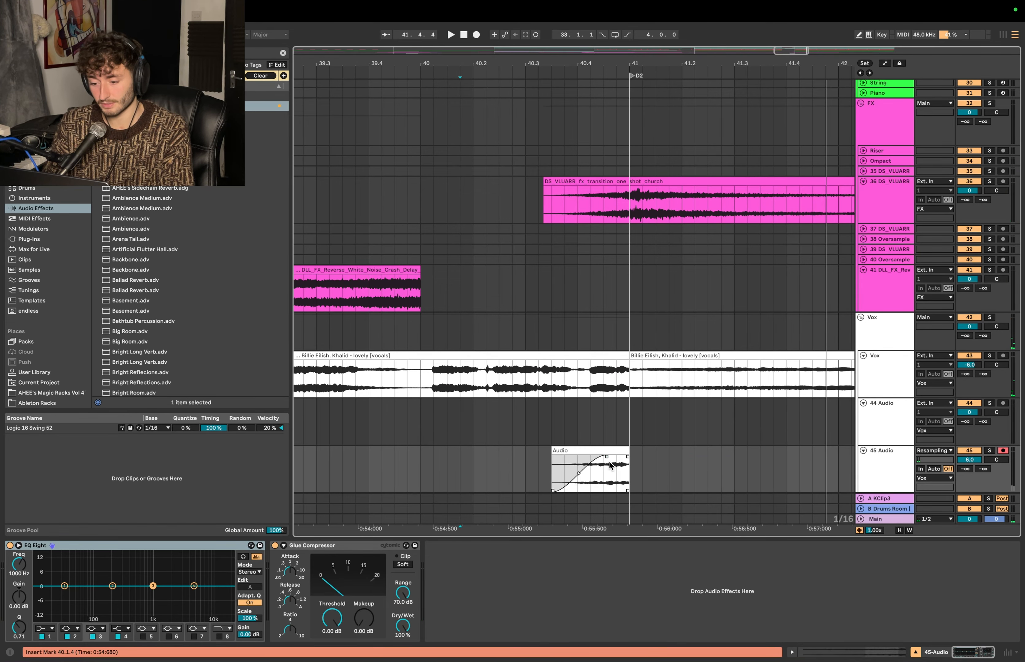
pyautogui.click(482, 459)
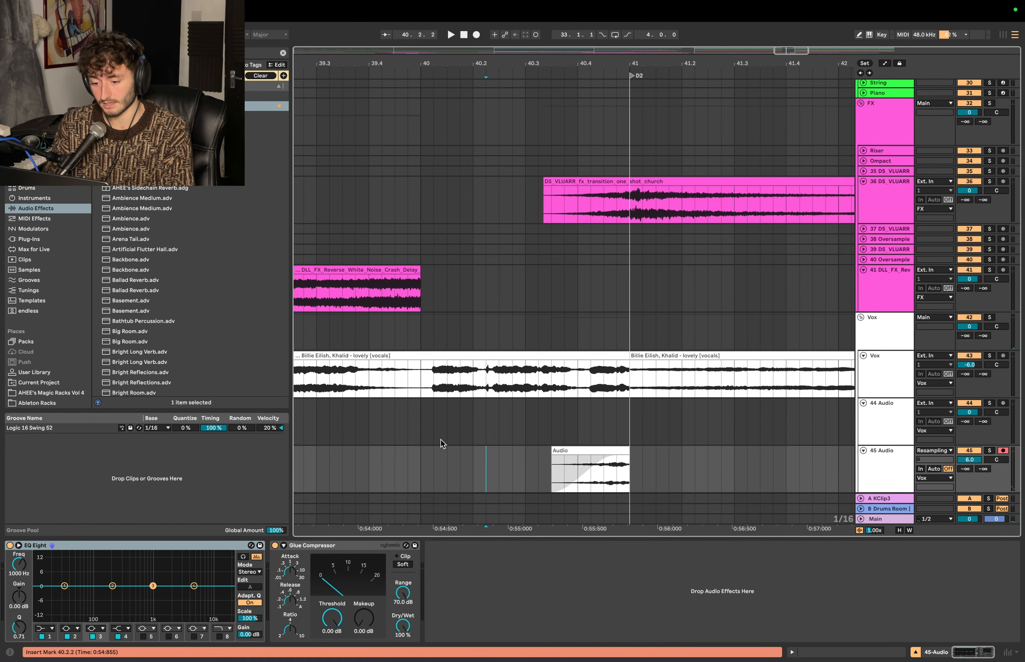
pyautogui.press('space')
pyautogui.scroll(-1, 469, 434)
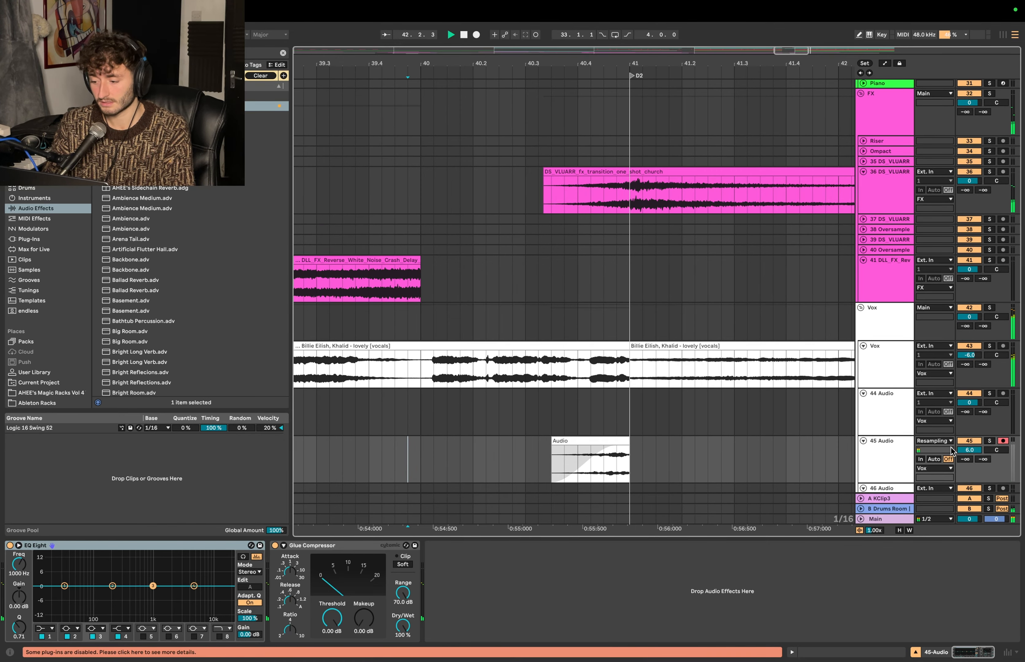
pyautogui.press('space')
# - Open the reversed vocal clip's envelopes and choose the Transposition envelope
pyautogui.scroll(1, 977, 449)
pyautogui.click(578, 433)
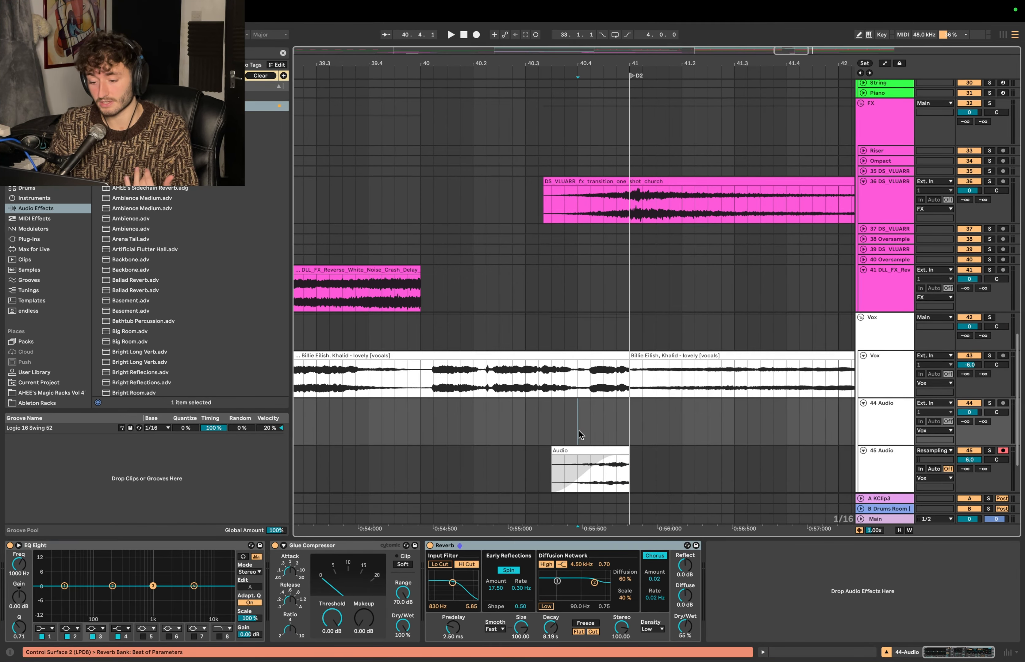
pyautogui.doubleClick(582, 449)
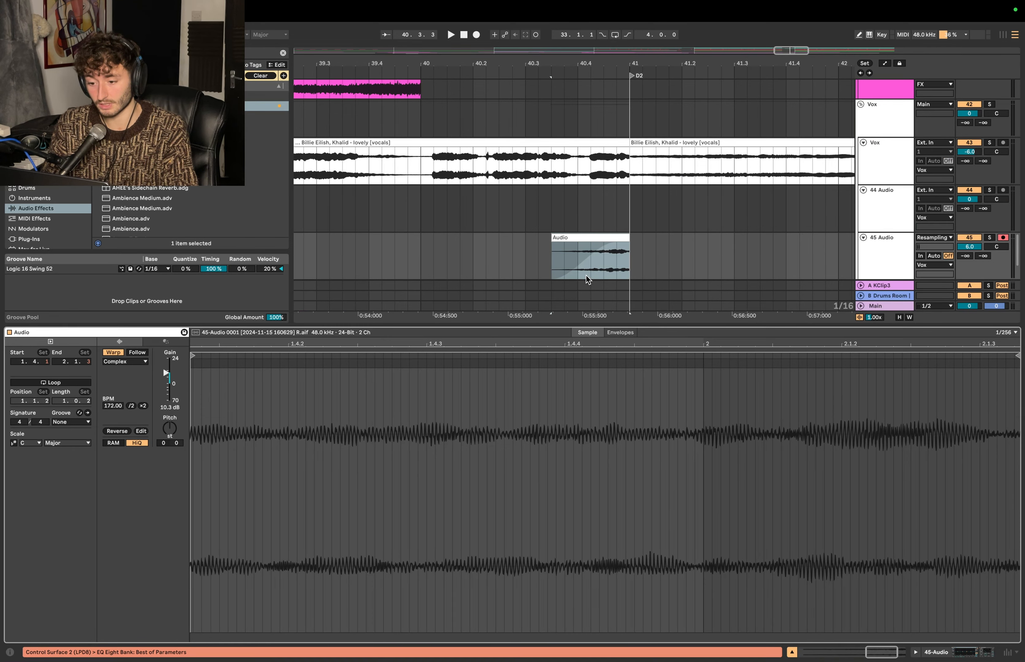
pyautogui.click(591, 238)
pyautogui.click(619, 332)
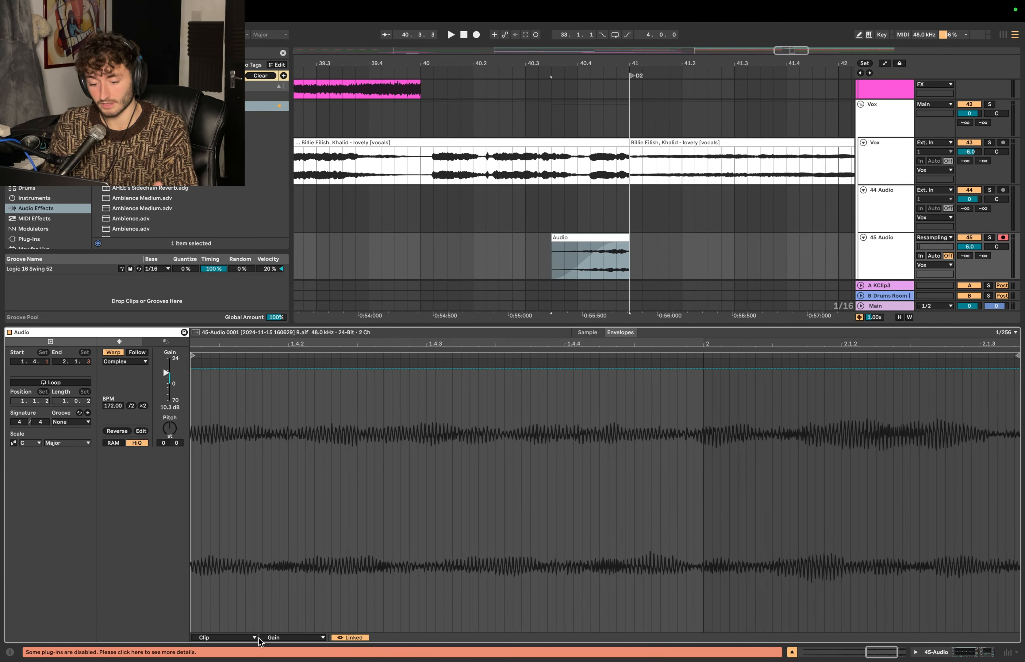
pyautogui.click(289, 642)
pyautogui.click(296, 576)
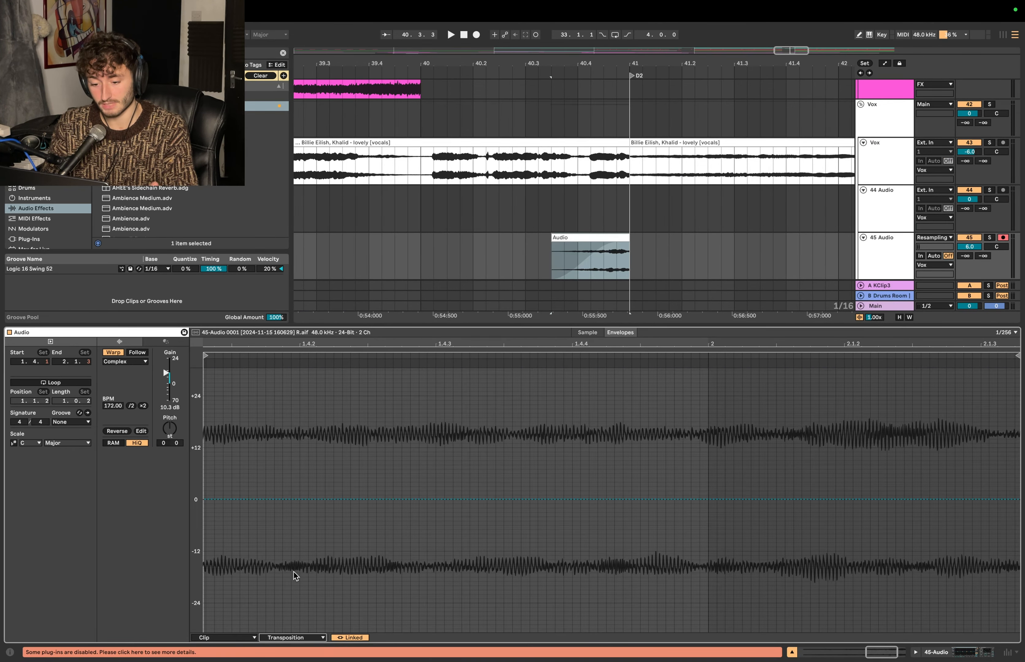
# - Draw a transposition ramp that stays at 0 st until 1.4.4 and rises to +12 st at bar 2 of the clip
pyautogui.click(622, 499)
pyautogui.click(708, 499)
pyautogui.moveTo(708, 500); pyautogui.dragTo(708, 405)
pyautogui.moveTo(623, 500); pyautogui.dragTo(580, 499)
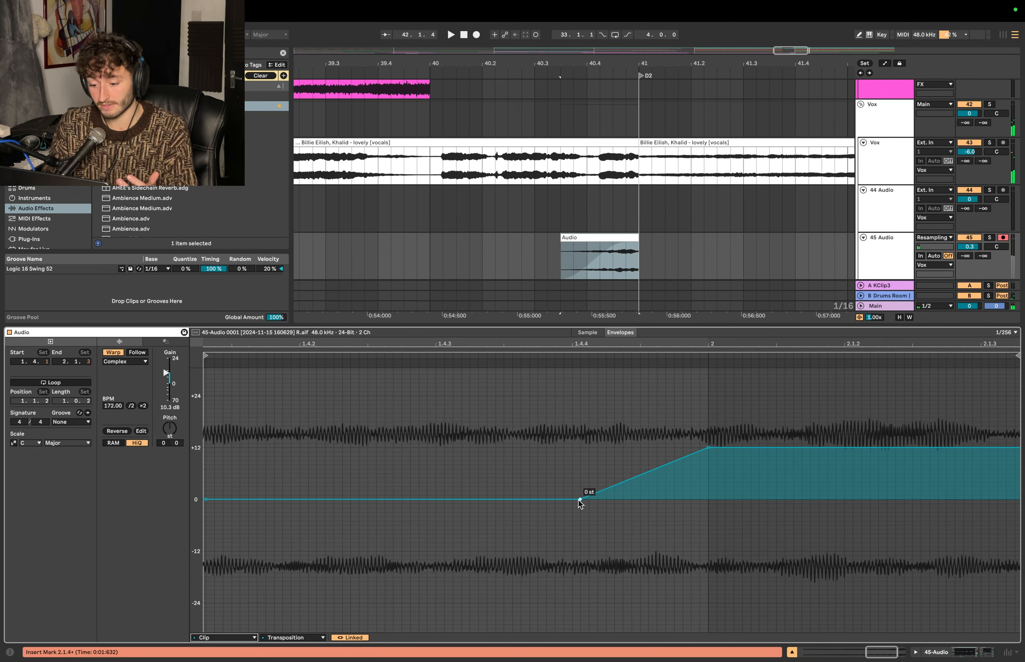
# - Lower the envelope before the ramp to -12 st, set the ramp's end to 0 st, and play the lead-in from 40.2.2
pyautogui.moveTo(579, 500); pyautogui.dragTo(579, 531)
pyautogui.press('super+z')
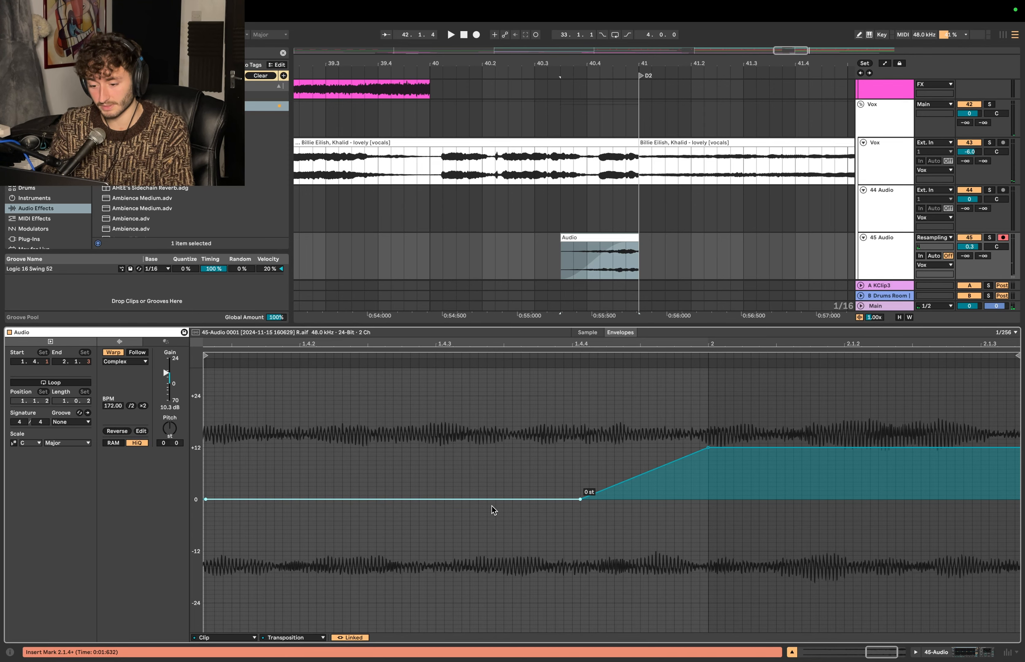
pyautogui.moveTo(493, 510); pyautogui.dragTo(493, 561)
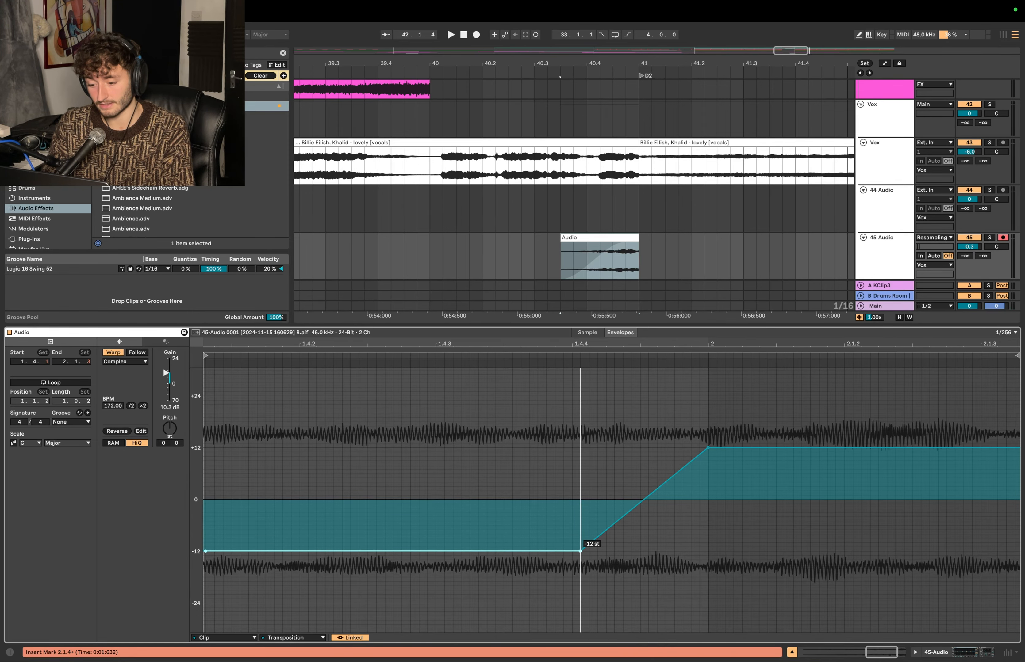
pyautogui.moveTo(708, 491); pyautogui.dragTo(708, 500)
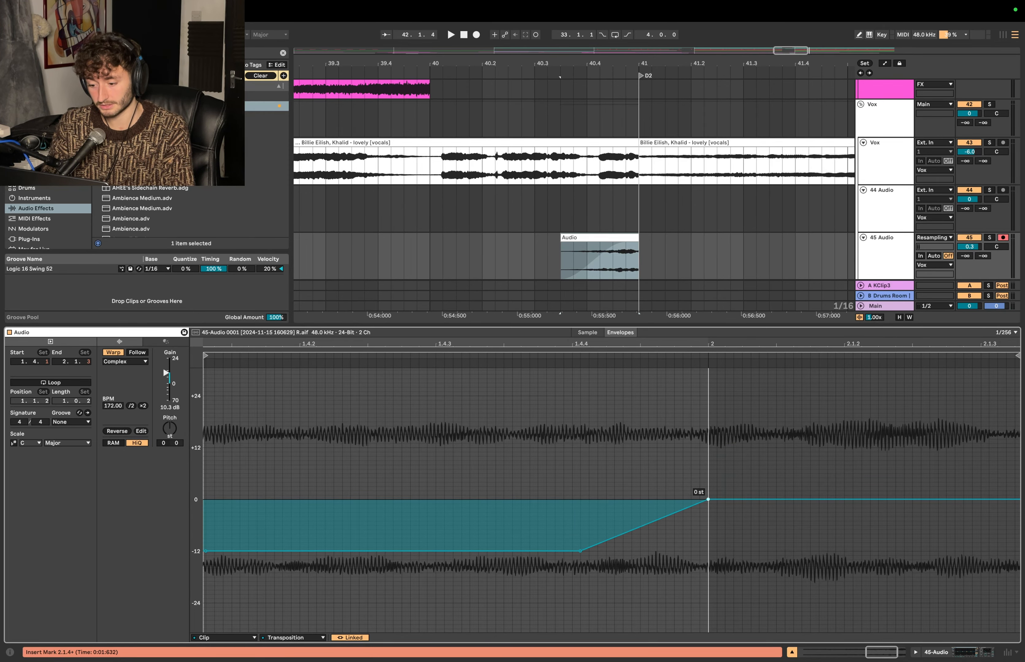
pyautogui.click(495, 209)
pyautogui.press('space')
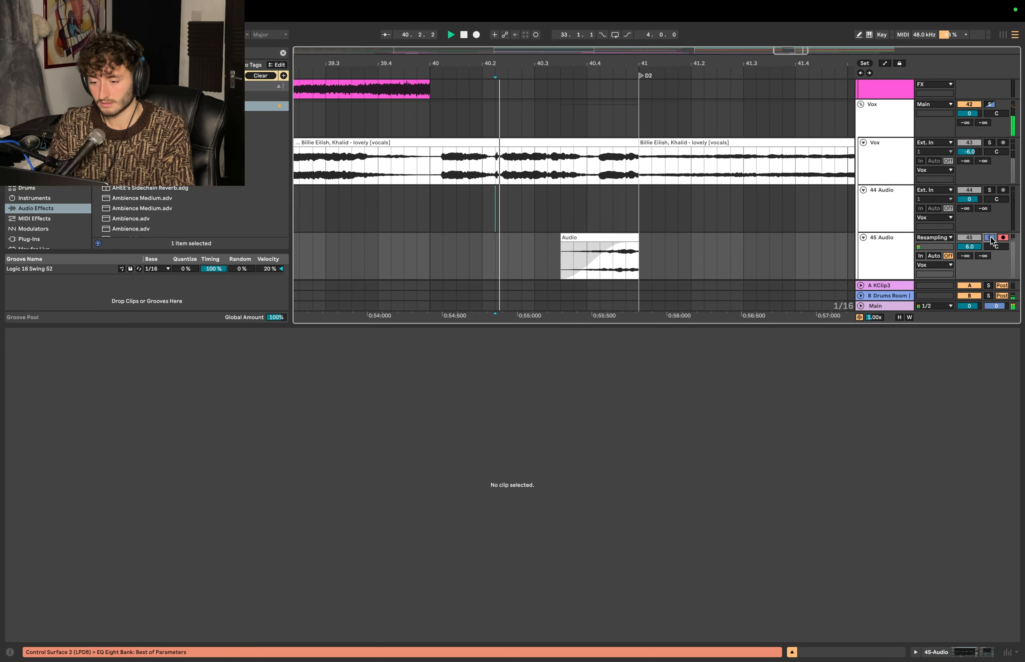
# - Unsolo the reversed vocal track and play the lead-in past D2 with the full mix
pyautogui.click(989, 237)
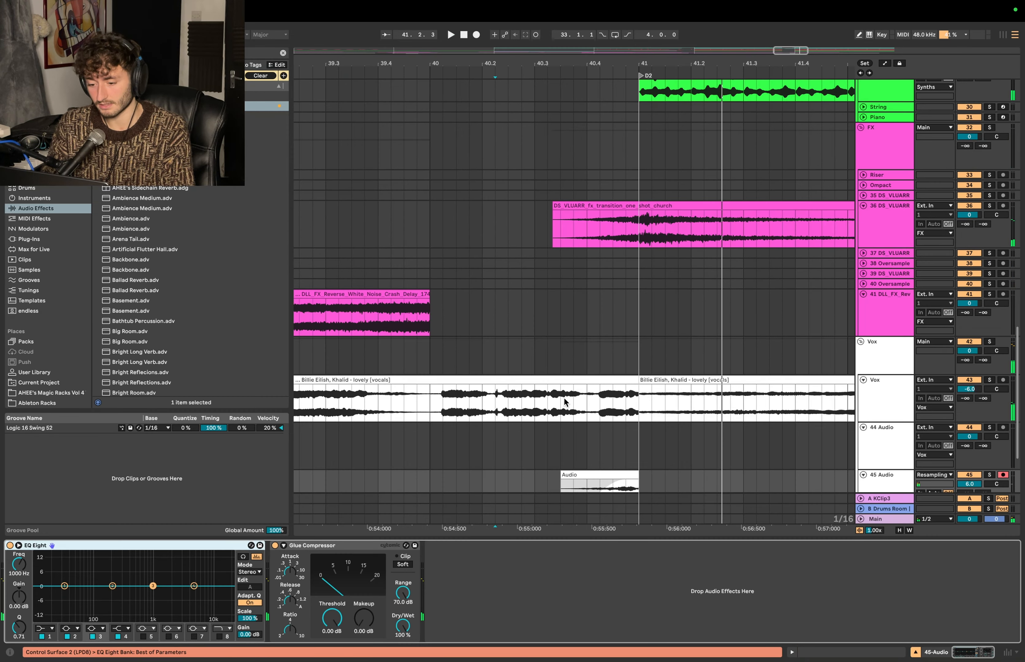
pyautogui.click(509, 453)
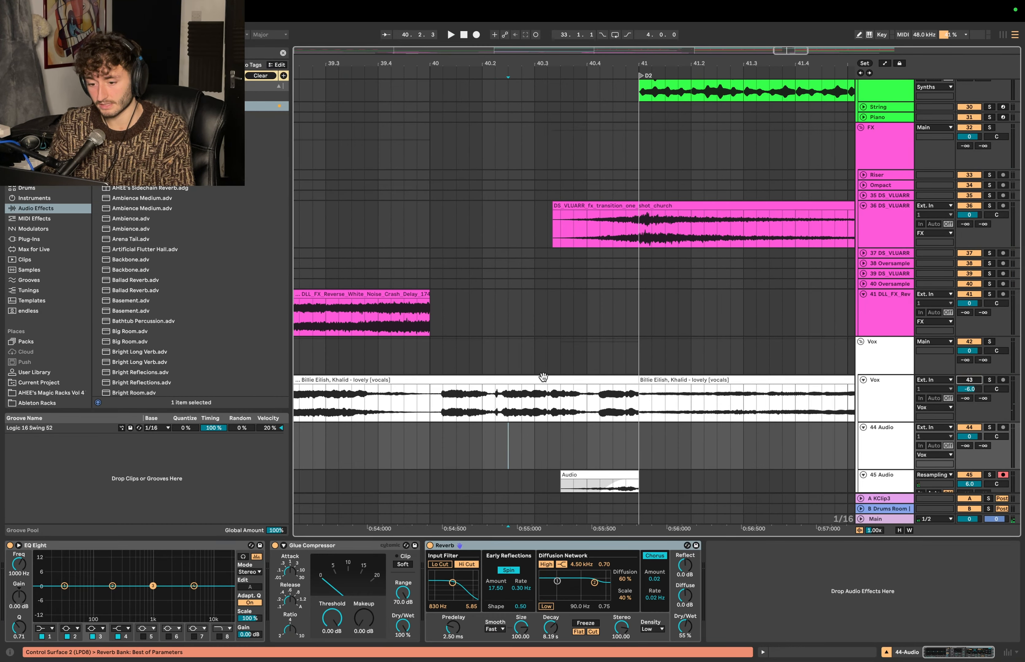
pyautogui.rightClick(429, 341)
pyautogui.click(434, 272)
pyautogui.click(434, 272)
pyautogui.press('space')
pyautogui.scroll(-5, 526, 310)
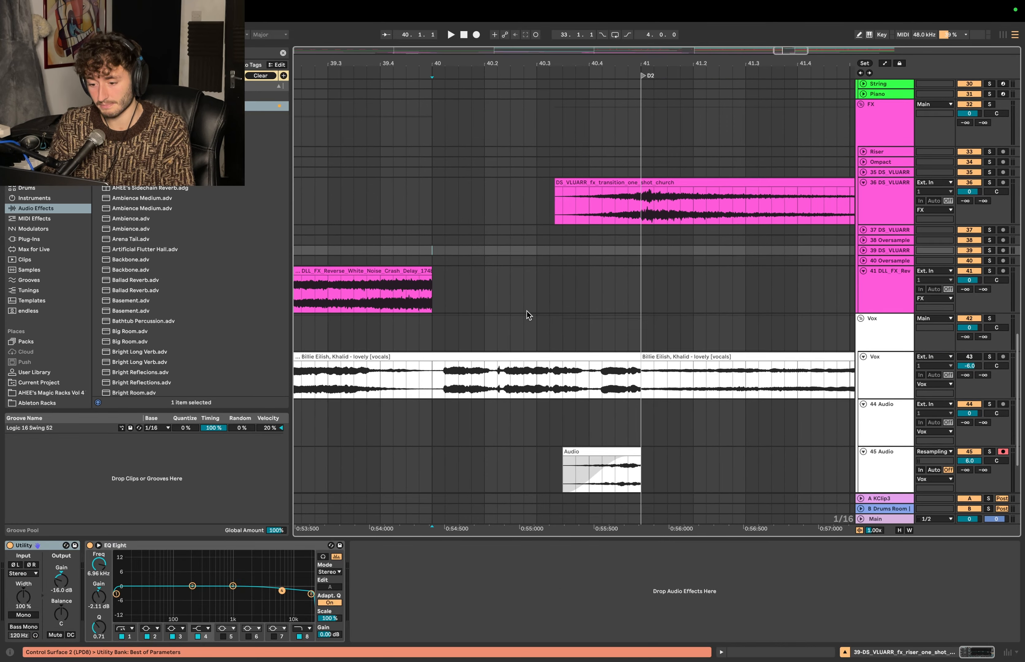
pyautogui.click(509, 344)
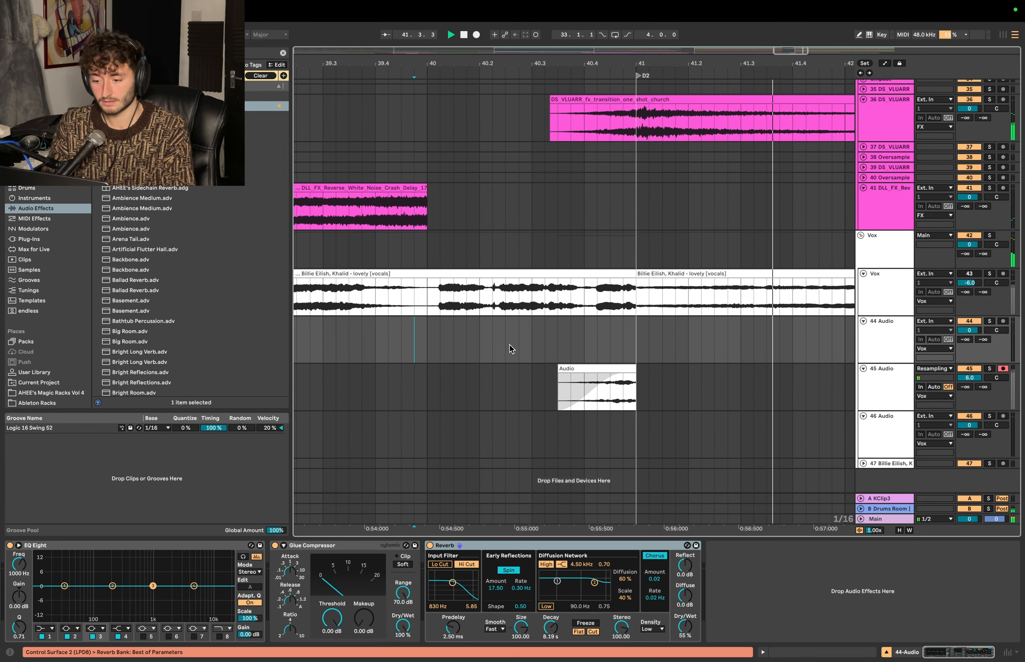
pyautogui.scroll(-3, 537, 353)
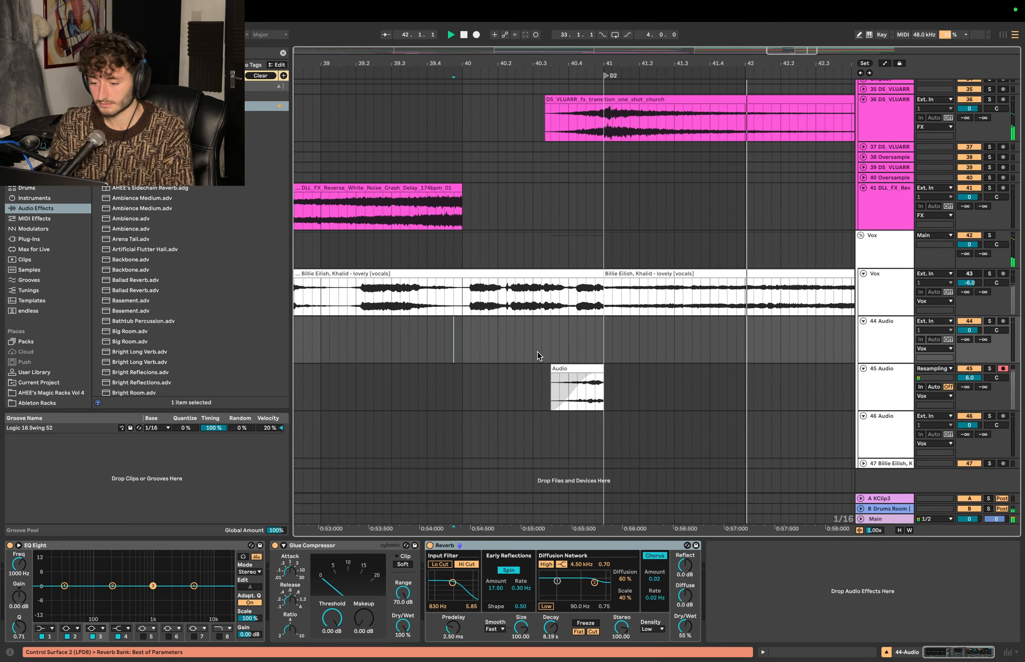
# - Replay the transition from bar 40 through D2 to check the reversed vocal clip in context
pyautogui.click(564, 369)
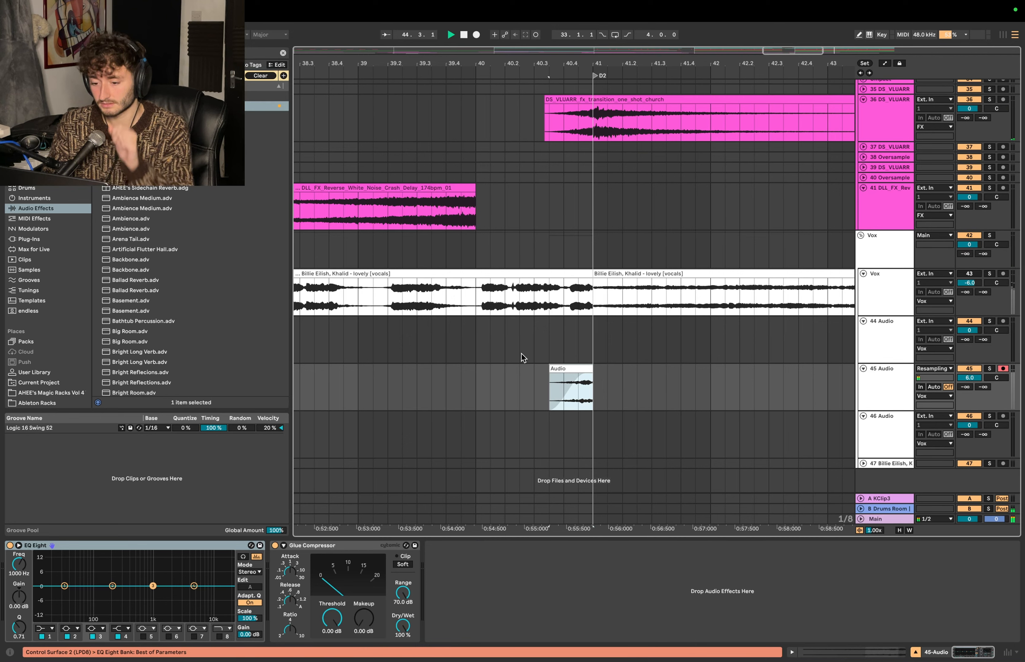
pyautogui.press('space')
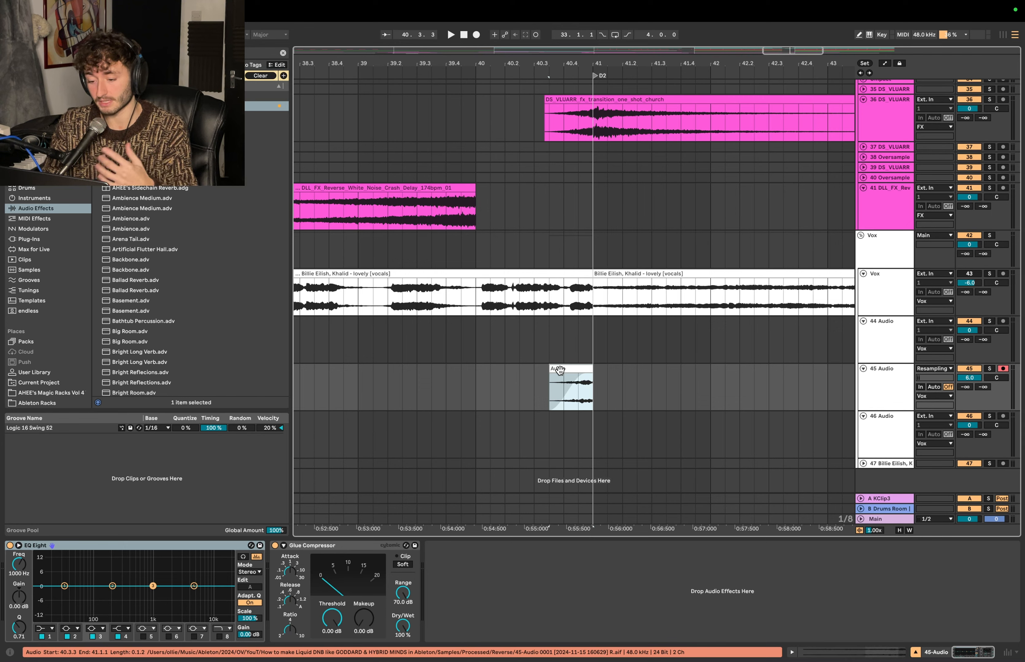
pyautogui.click(477, 337)
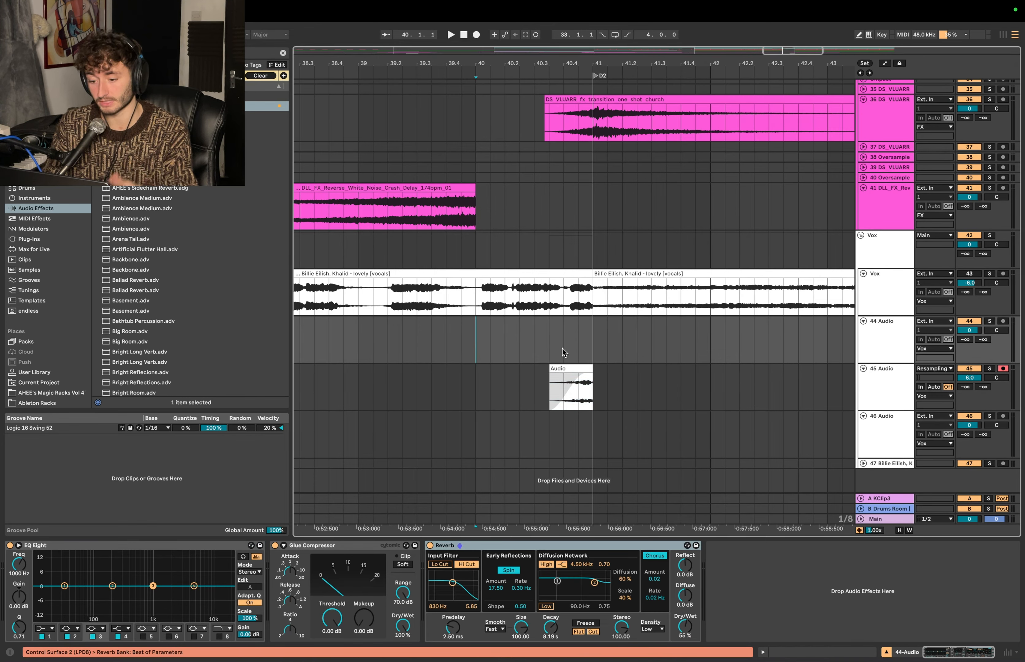
pyautogui.press('space')
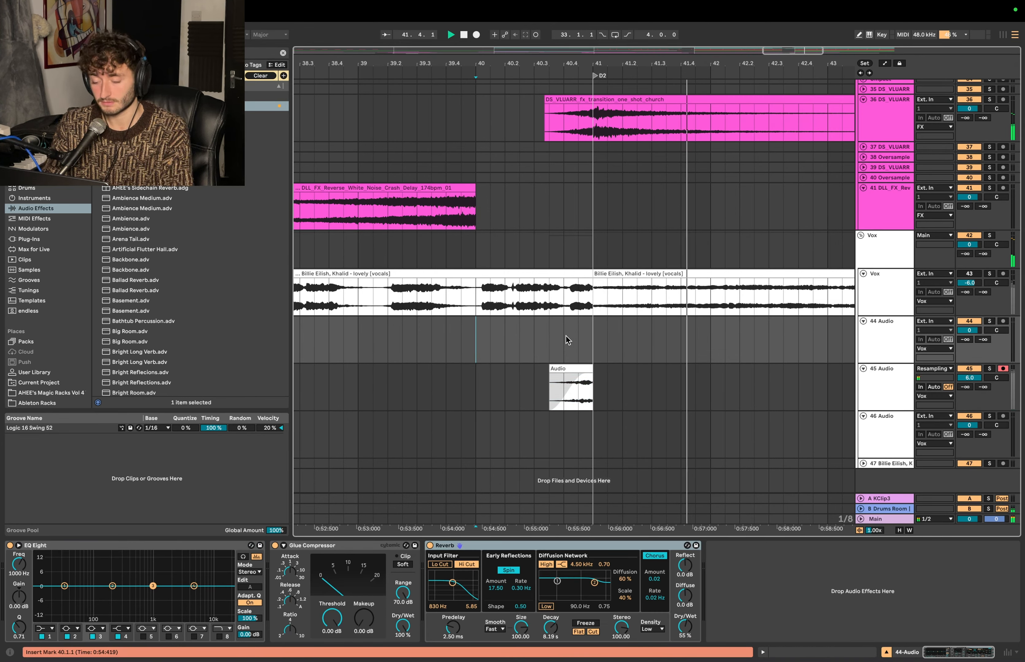
pyautogui.scroll(-3, 548, 328)
pyautogui.scroll(1, 548, 327)
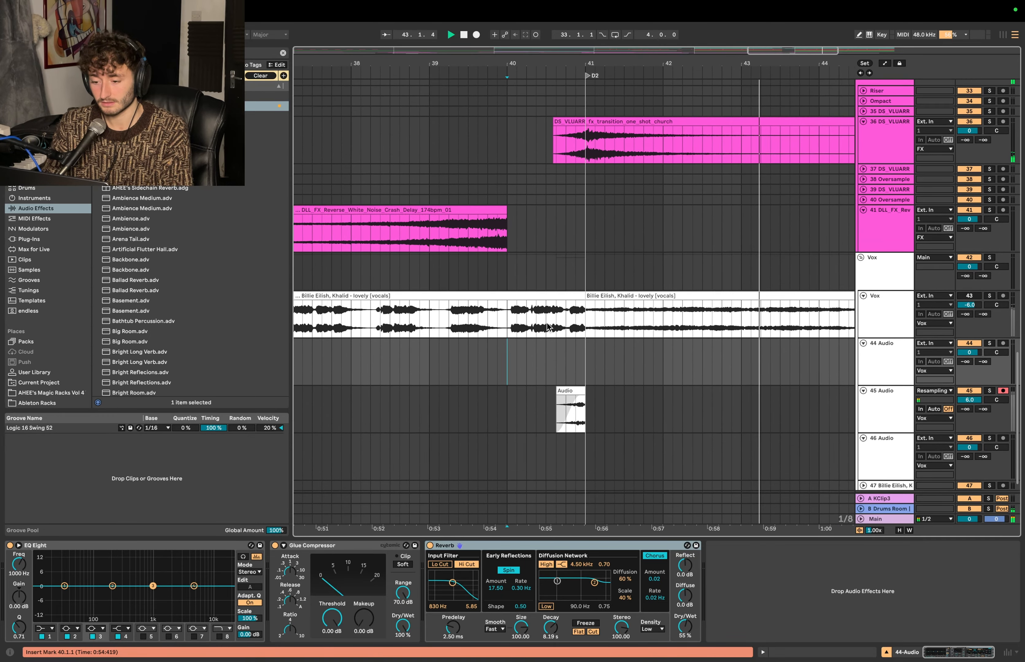
pyautogui.scroll(2, 546, 324)
pyautogui.scroll(-2, 547, 323)
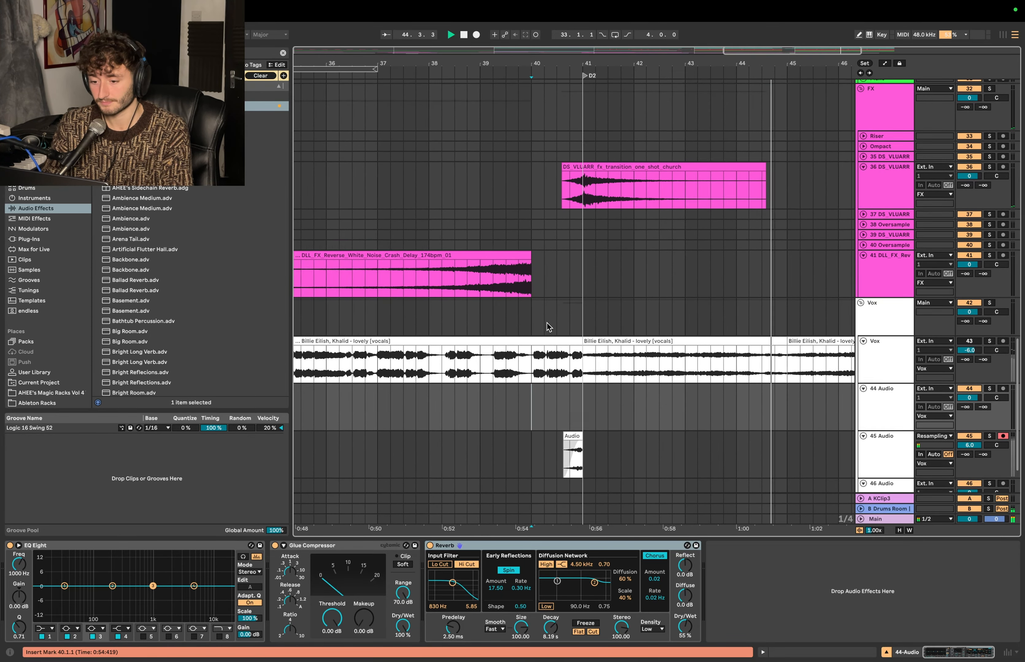
pyautogui.scroll(1, 546, 322)
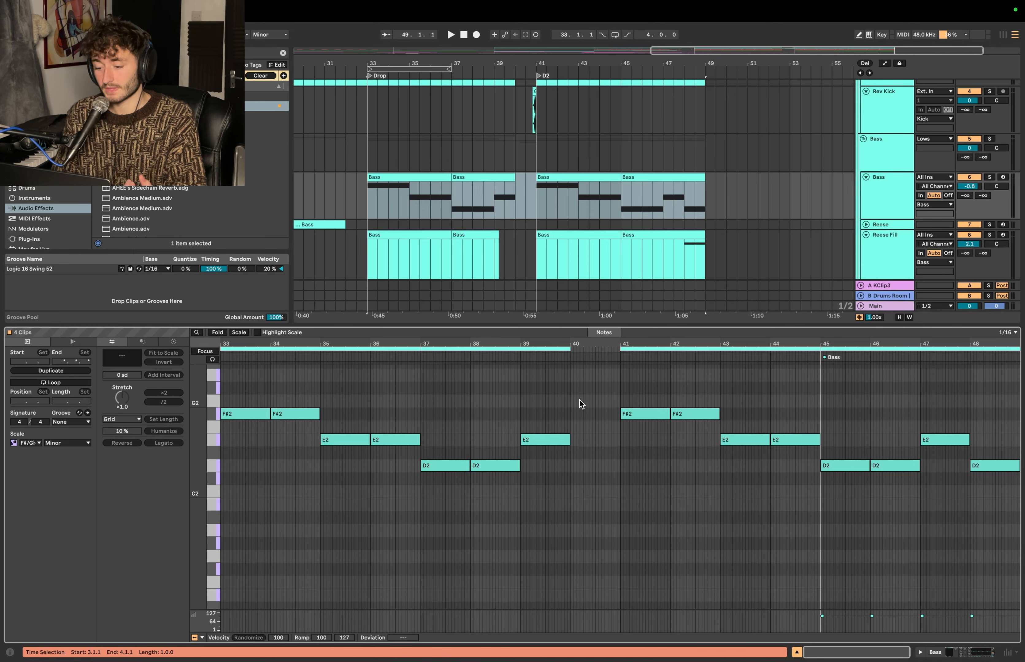
# - Open the Bass track's four clips together and examine their notes on either side of the bar 40 gap
pyautogui.click(420, 177)
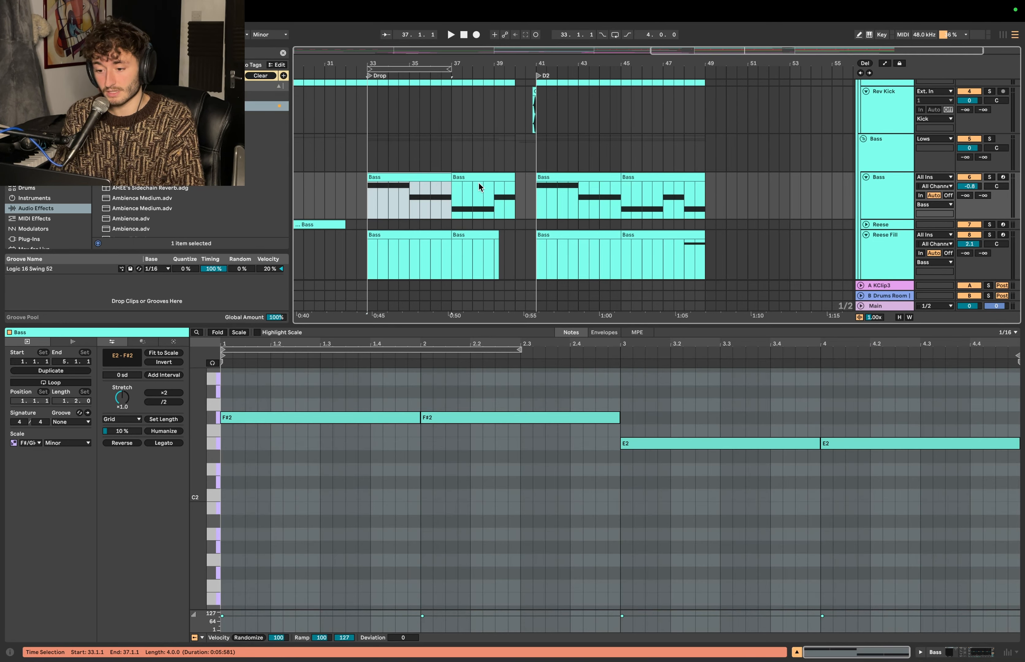
pyautogui.keyDown('shift'); pyautogui.click(482, 177); pyautogui.keyUp('shift')
pyautogui.keyDown('shift'); pyautogui.click(648, 177); pyautogui.keyUp('shift')
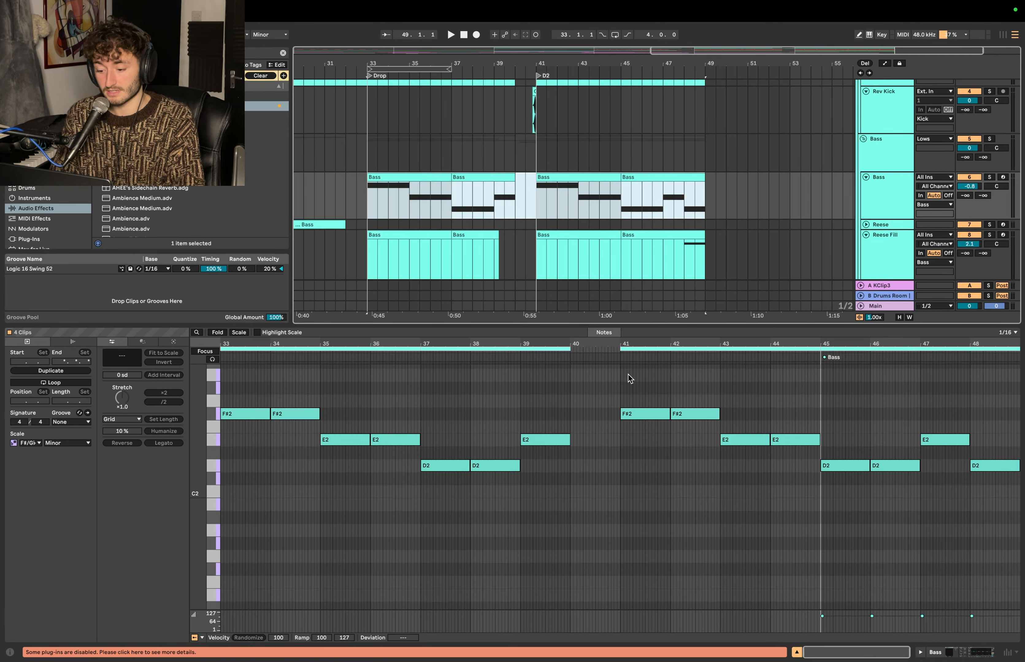
pyautogui.moveTo(615, 369); pyautogui.dragTo(219, 610)
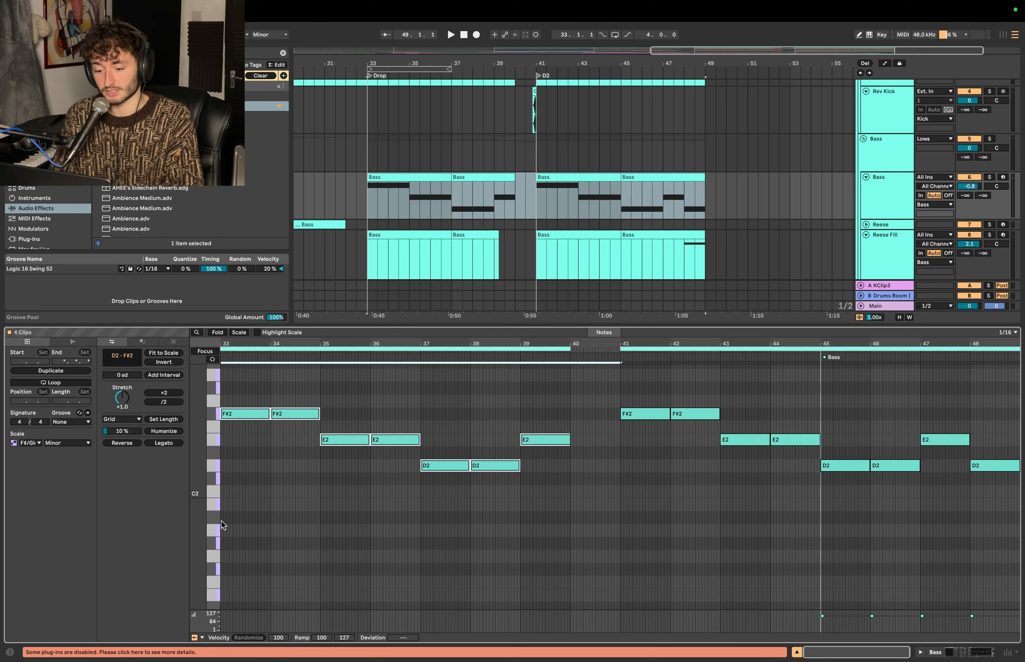
pyautogui.click(268, 426)
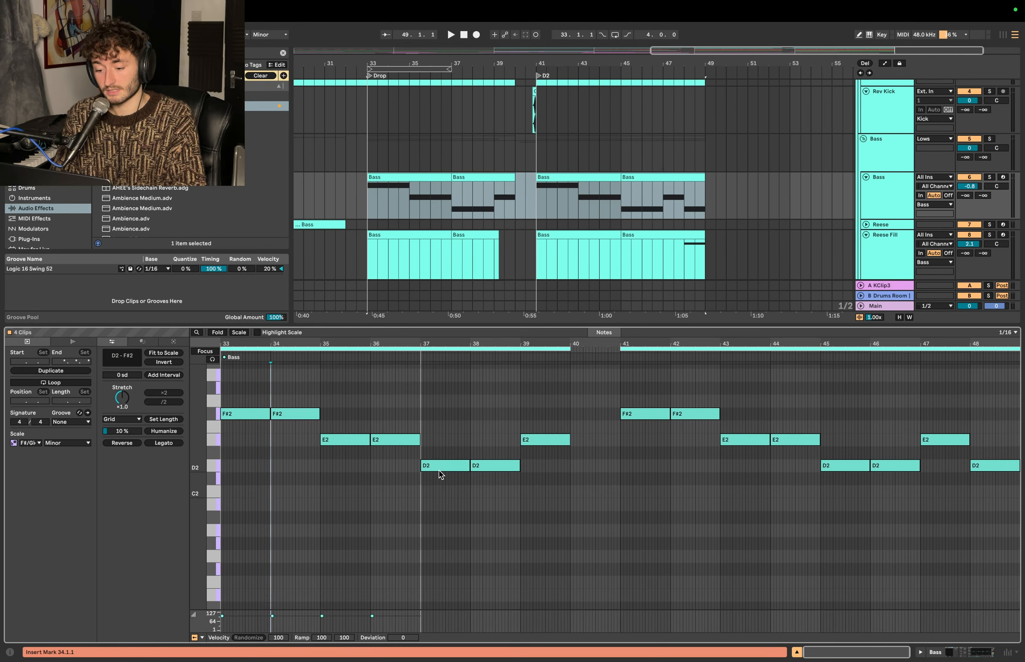
pyautogui.click(598, 442)
pyautogui.moveTo(573, 387); pyautogui.dragTo(618, 474)
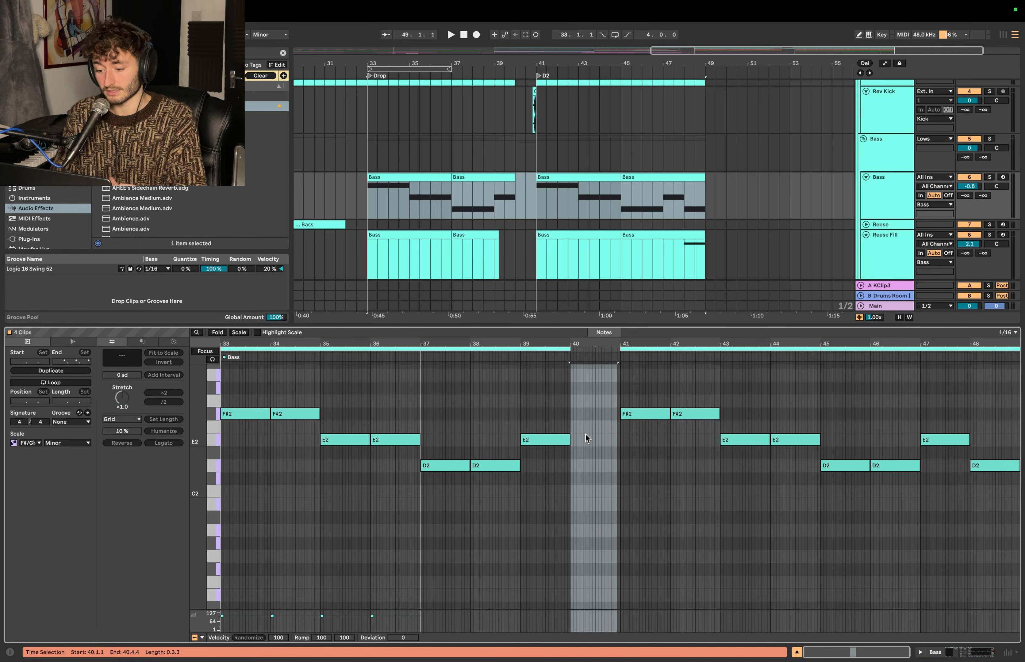
pyautogui.moveTo(571, 429); pyautogui.dragTo(616, 412)
pyautogui.click(548, 443)
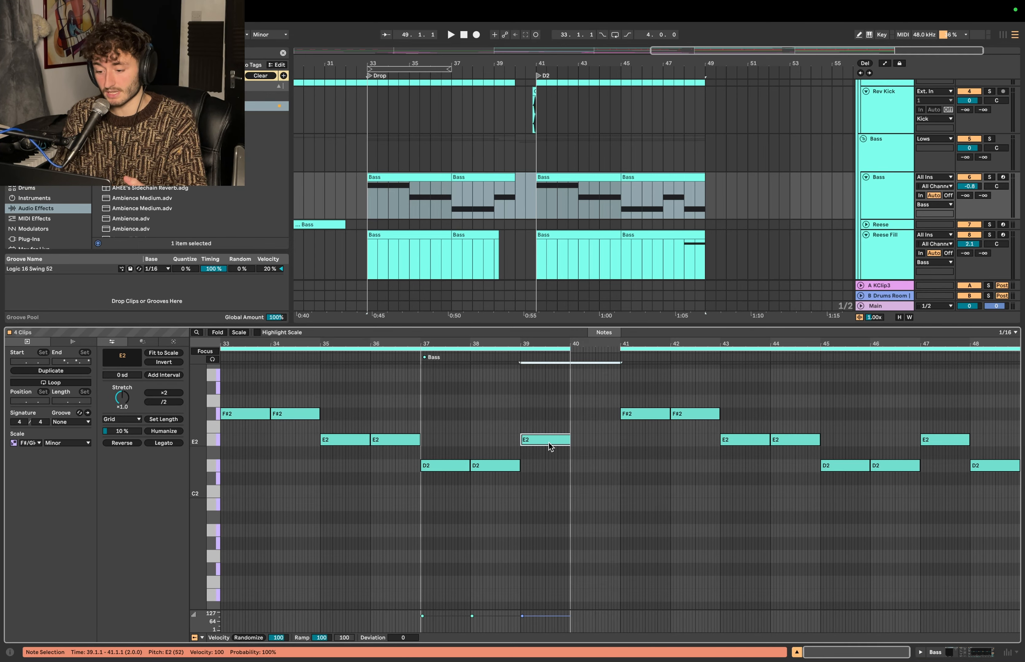
pyautogui.click(634, 416)
pyautogui.hotkey('shift', 'Tab')
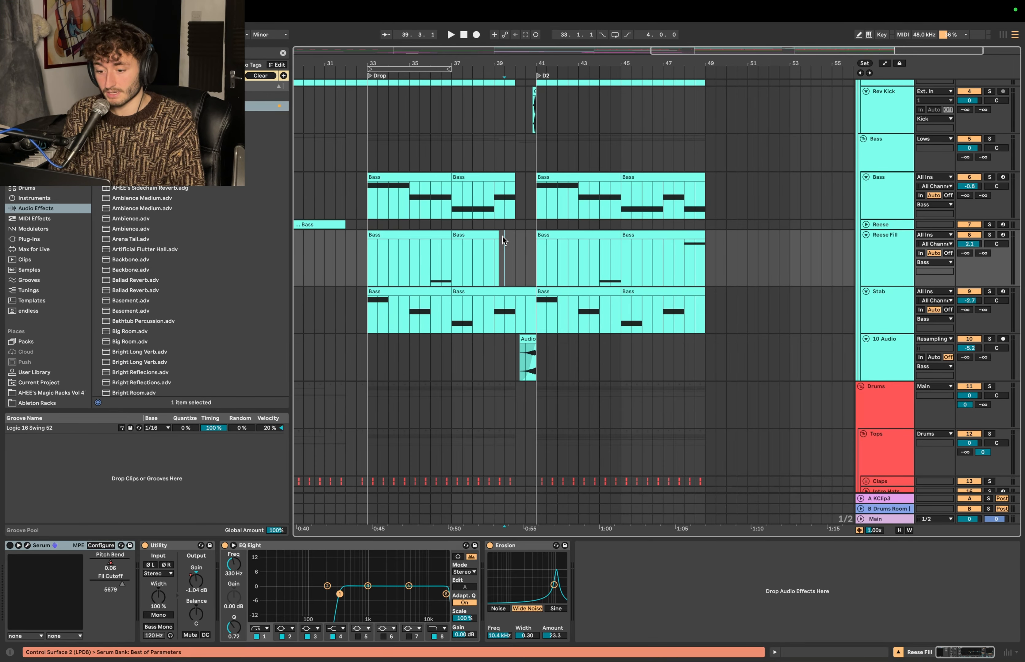
# - Copy the one-bar fill at bar 36 of the Reese Fill track into the gap at bar 40, ending at D2
pyautogui.click(437, 235)
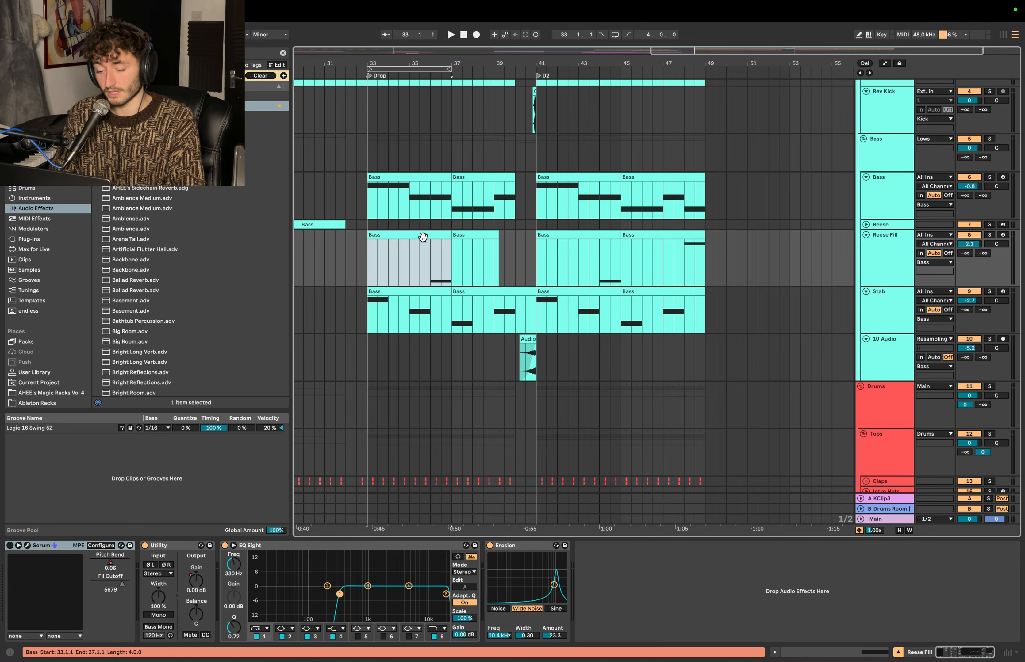
pyautogui.moveTo(438, 236); pyautogui.dragTo(524, 237)
pyautogui.scroll(5, 524, 238)
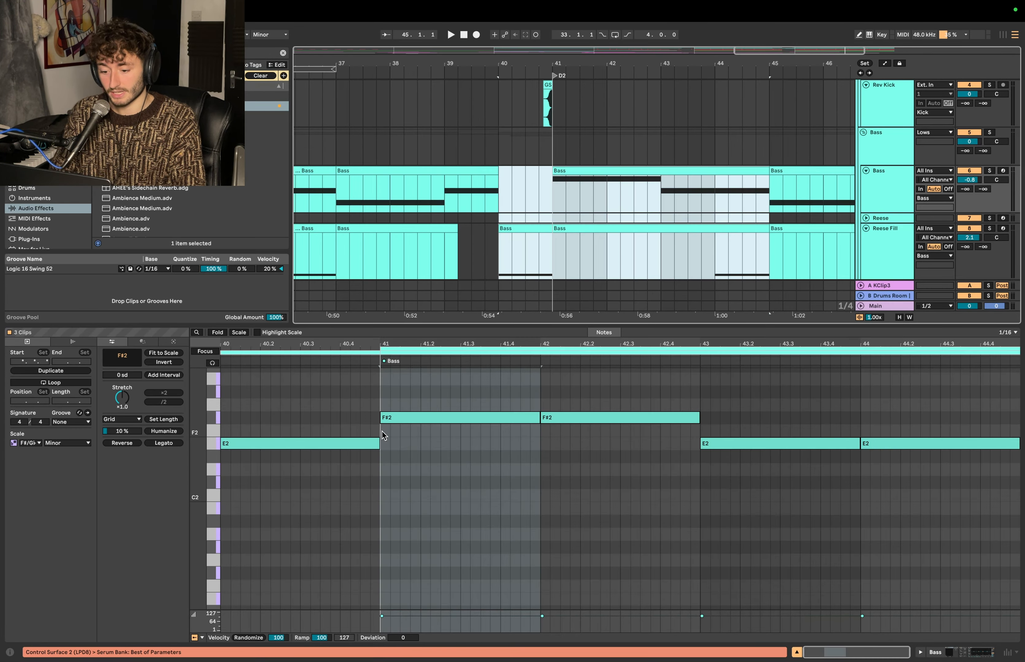
pyautogui.moveTo(414, 390); pyautogui.dragTo(460, 447)
# - Transpose the note in the copied Reese fill clip at bar 40 up two semitones to F#2
pyautogui.click(520, 242)
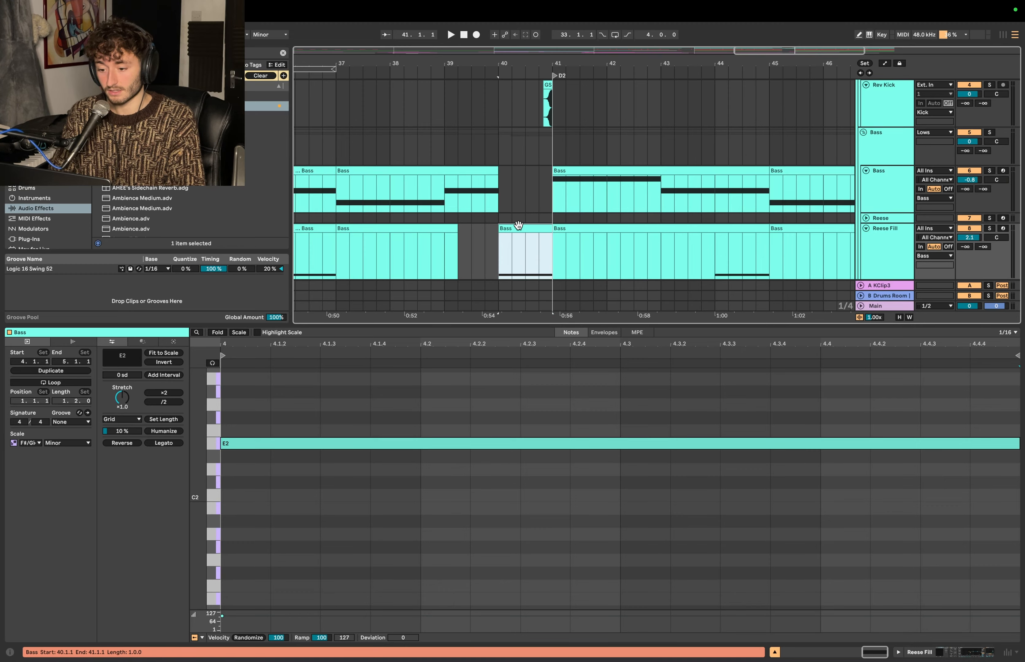
pyautogui.click(458, 516)
pyautogui.press('super+a')
pyautogui.press('Up')
pyautogui.press('Up')
# - Compare the Reese fill's note at bar 40 with the neighbouring bass notes across bars 37 to 45
pyautogui.hotkey('shift', 'Tab')
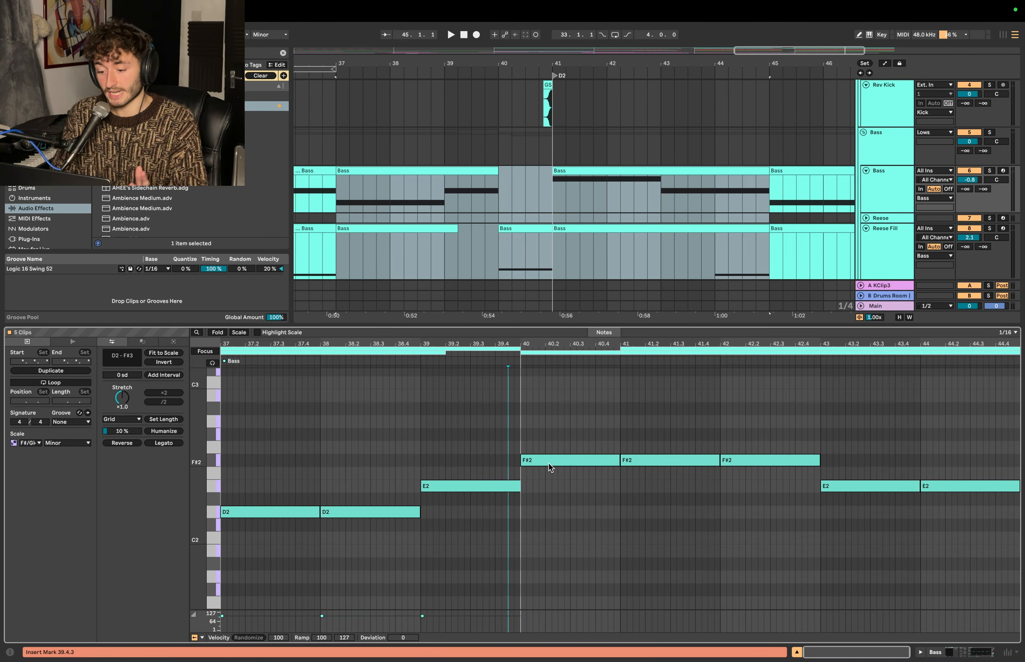
pyautogui.click(555, 460)
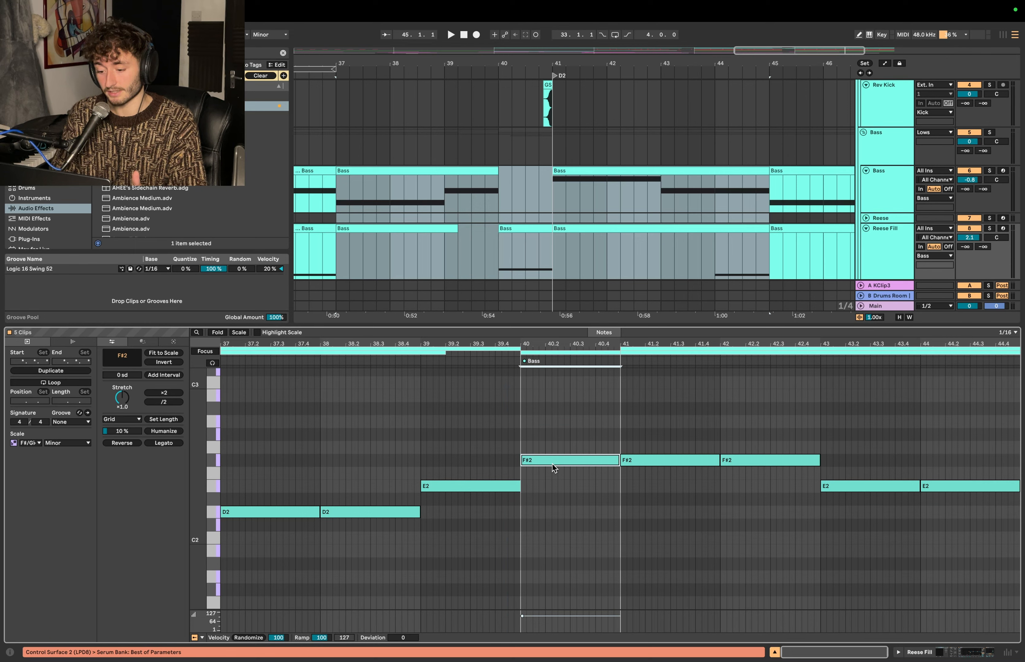
pyautogui.click(480, 488)
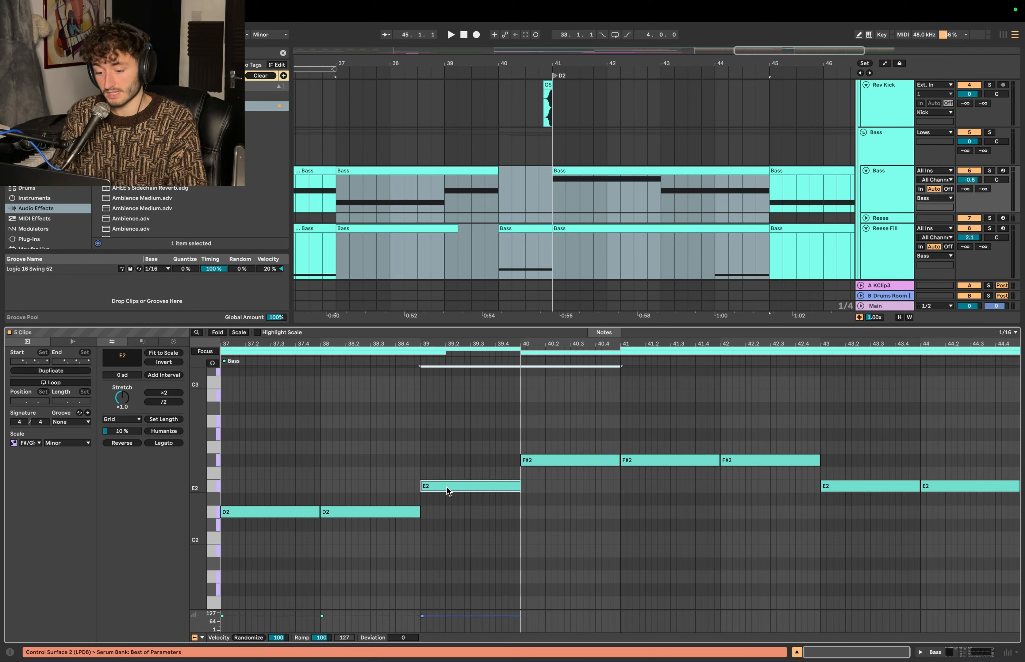
pyautogui.click(654, 464)
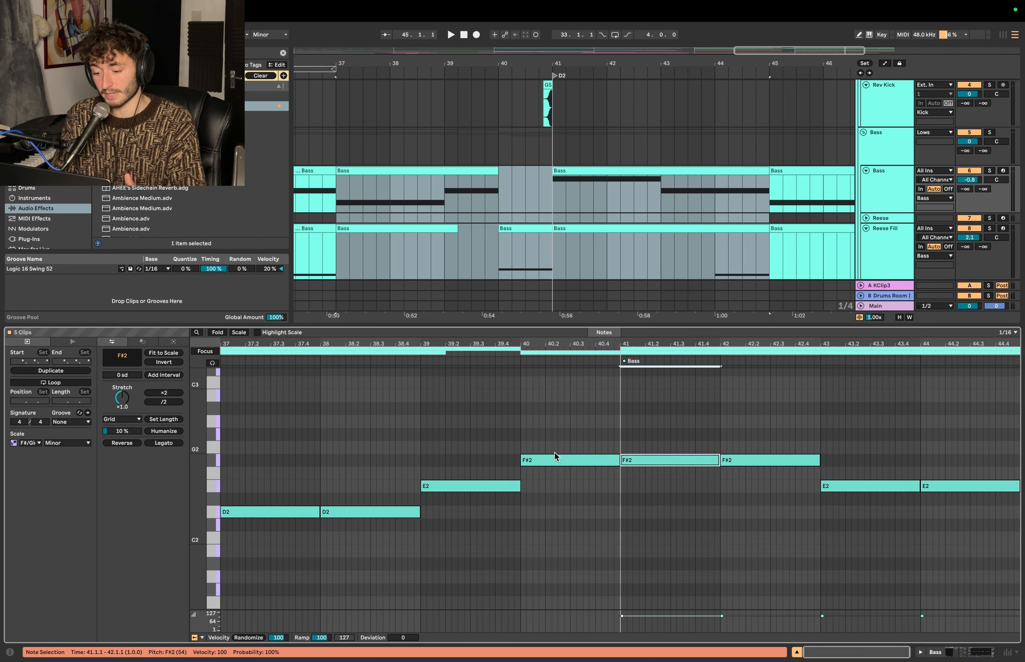
pyautogui.click(553, 461)
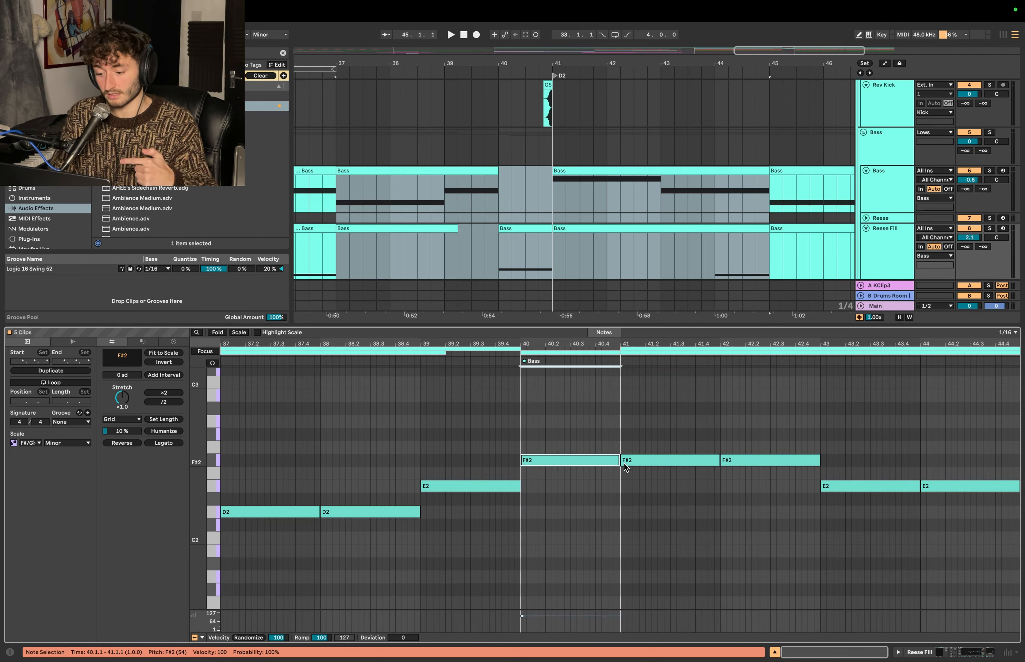
pyautogui.hotkey('shift', 'Tab')
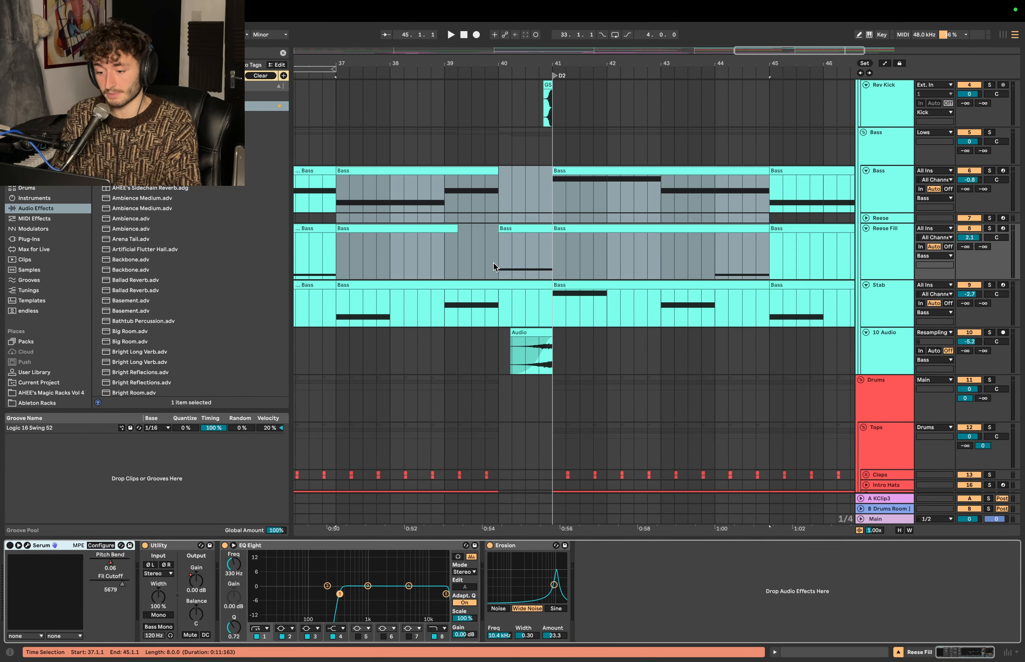
# - Show the automation lanes and play the new Reese fill from 40.1.1 past D2
pyautogui.click(538, 218)
pyautogui.scroll(3, 603, 222)
pyautogui.doubleClick(645, 227)
pyautogui.hotkey('shift', 'Tab')
pyautogui.click(508, 241)
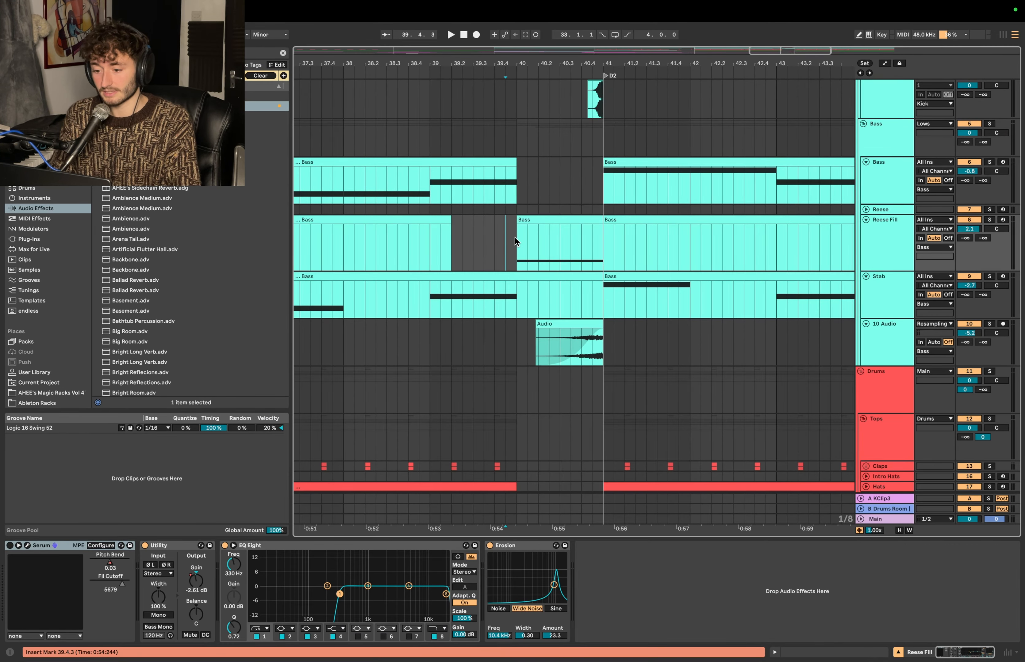
pyautogui.press('a')
pyautogui.moveTo(518, 247); pyautogui.dragTo(518, 270)
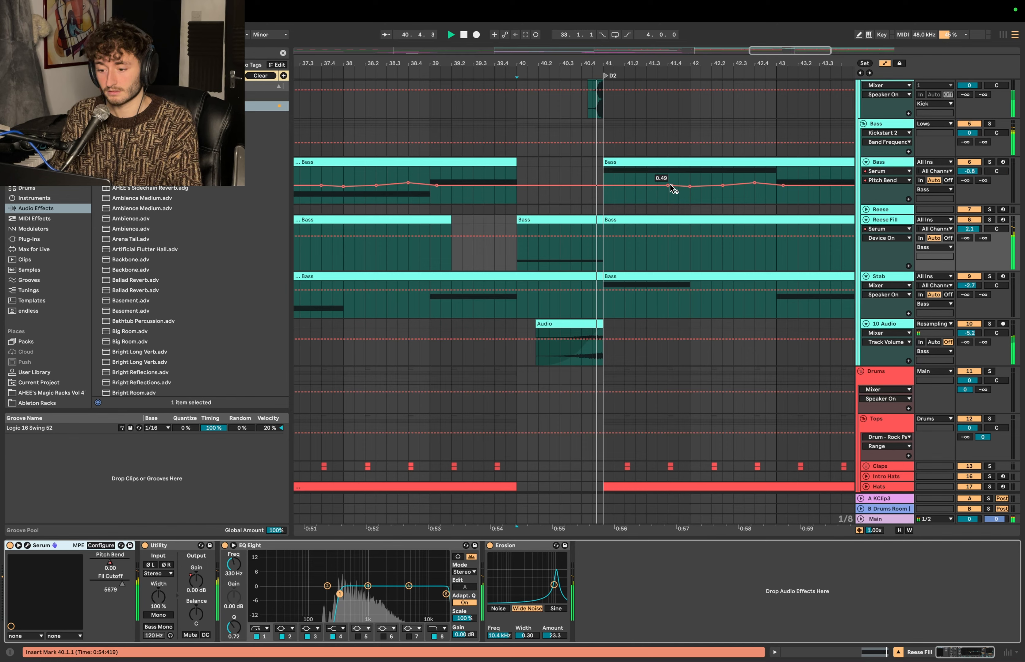
pyautogui.press('space')
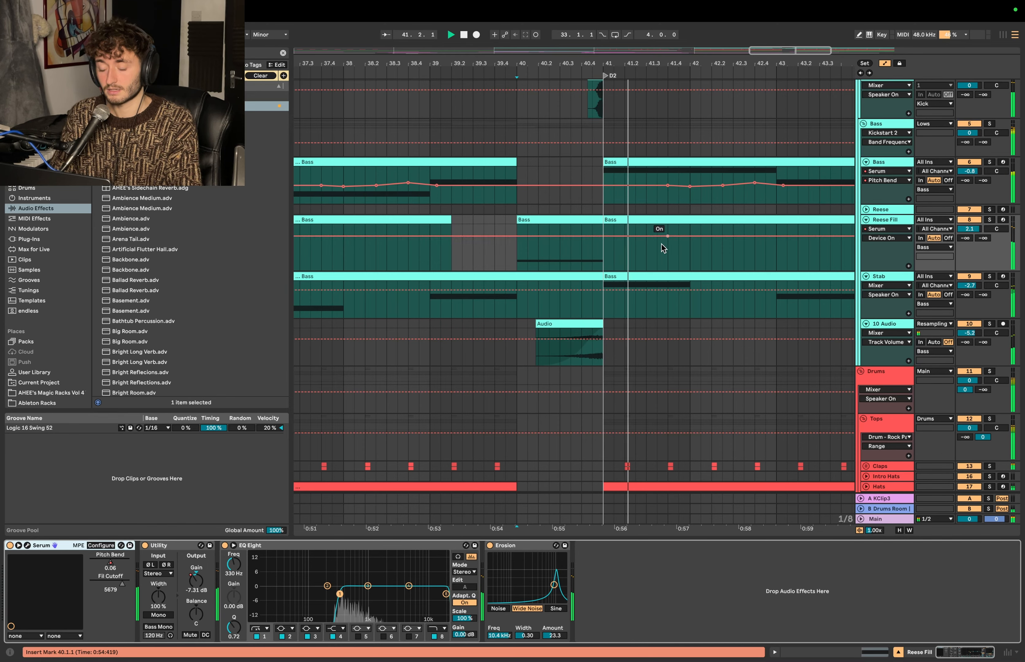
# - Check the pitch bend range in the Reese Fill track's Serum synth, and close the plug-in window
pyautogui.click(577, 270)
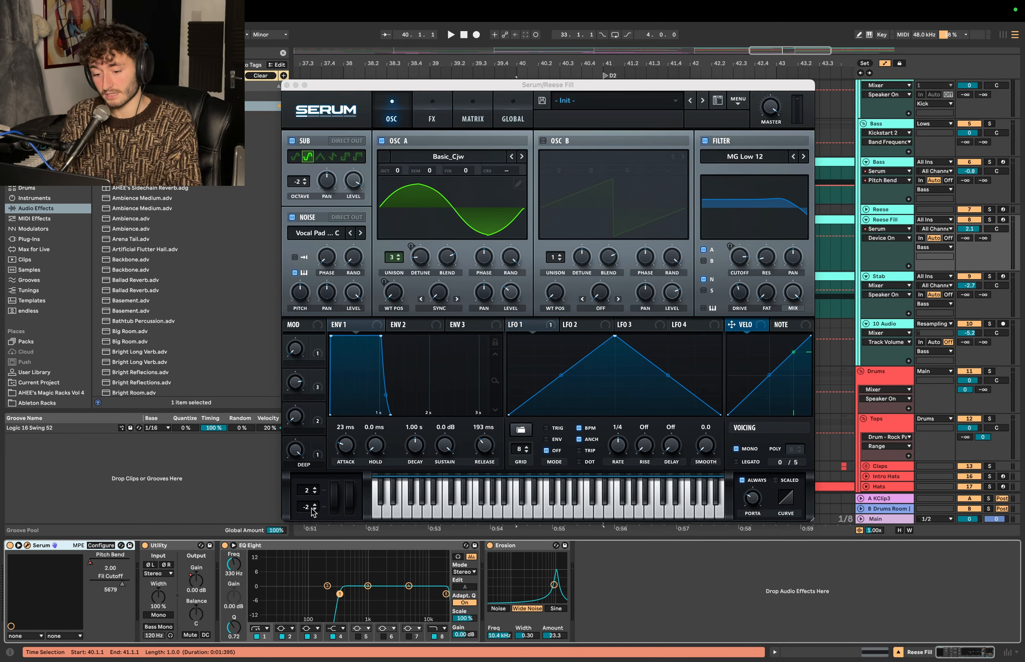
pyautogui.click(286, 85)
pyautogui.press('a')
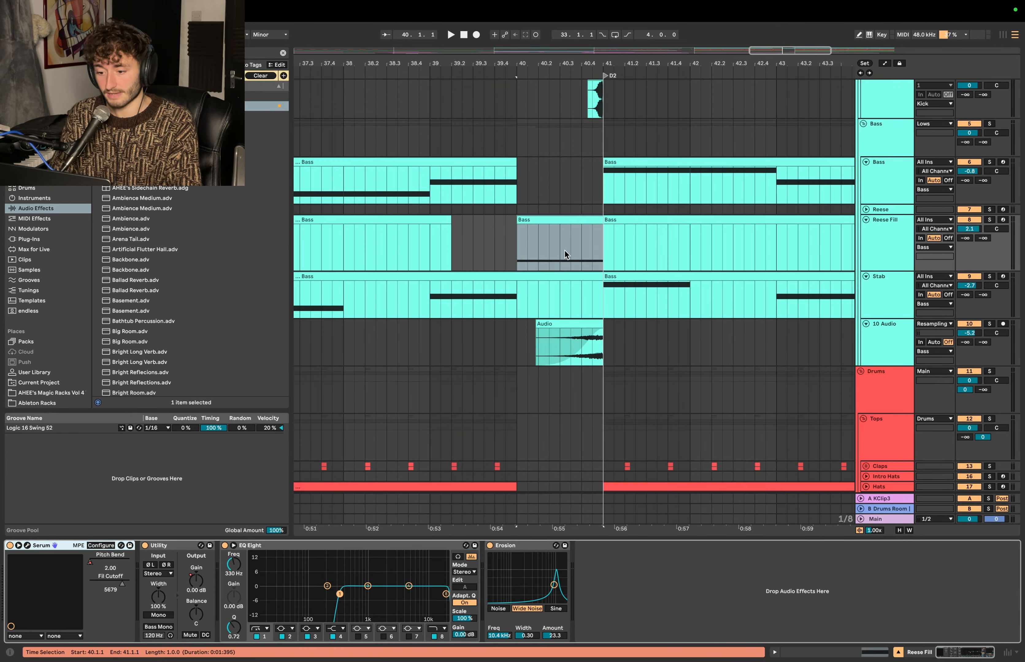
# - Display the Reese Fill track's Serum Pitch Bend automation at bar 40 and select the fill clip's F#2 note
pyautogui.click(901, 236)
pyautogui.press('a')
pyautogui.doubleClick(514, 238)
pyautogui.click(519, 261)
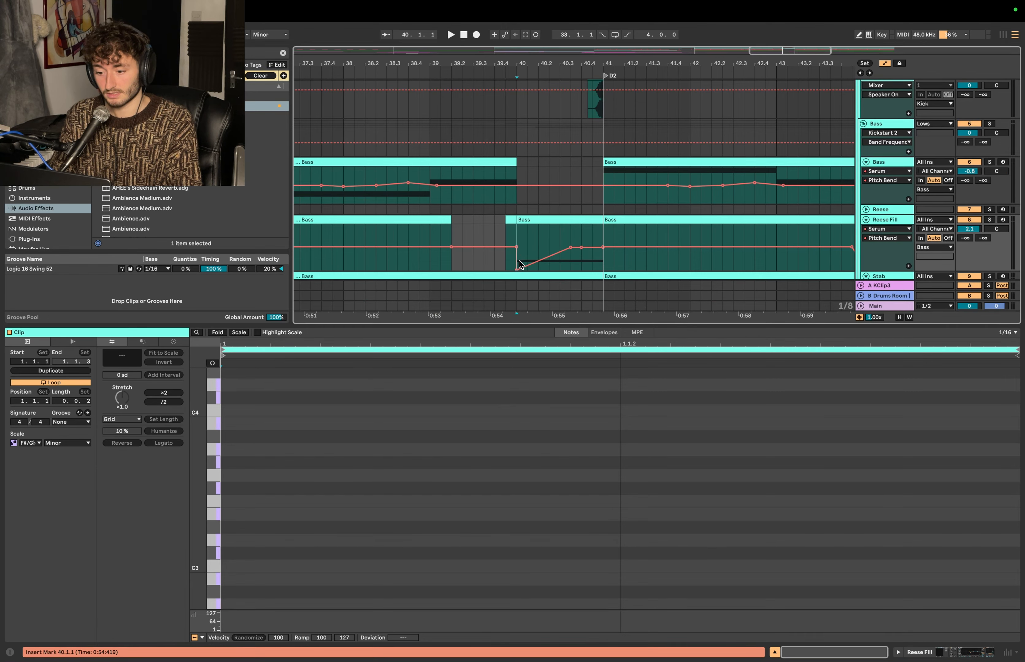
pyautogui.doubleClick(537, 221)
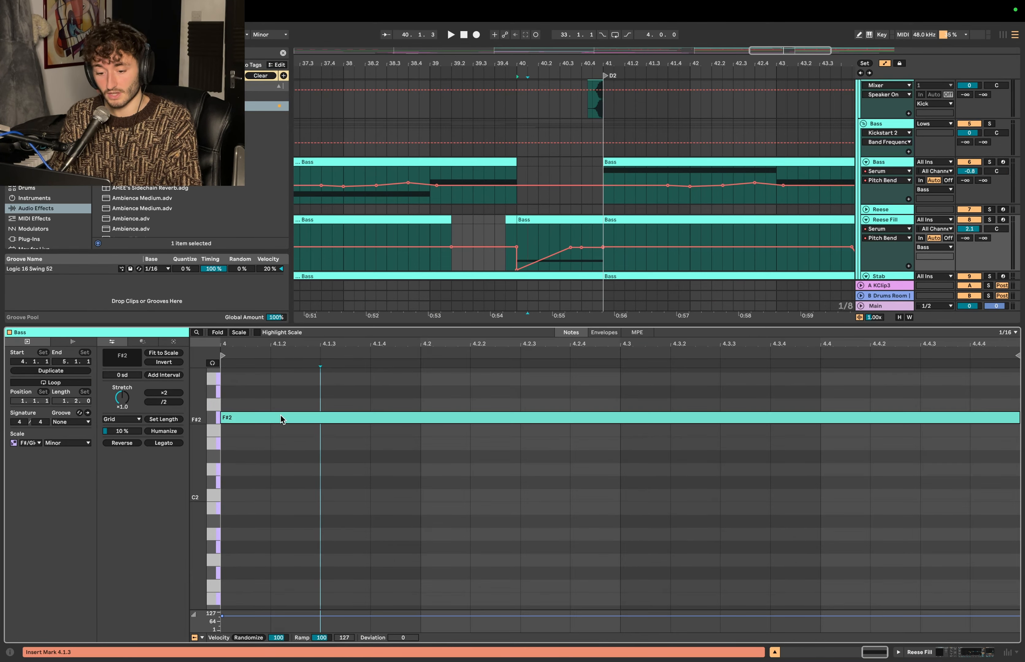
pyautogui.click(278, 418)
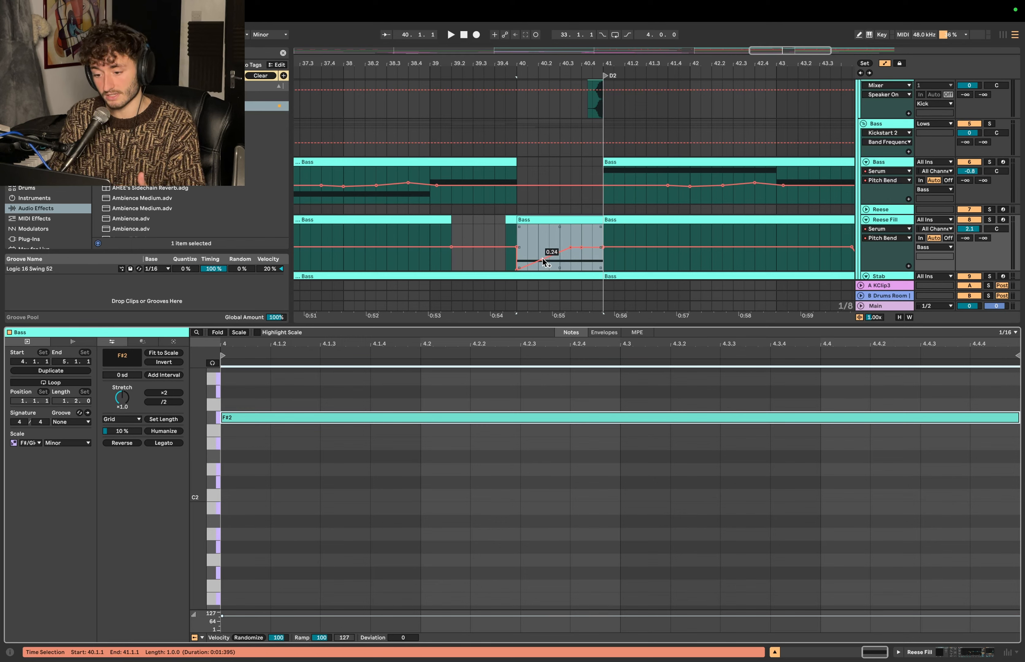
# - Finish the Reese Fill's pitch bend ramp rising from 40.1.1 to the centre line around 40.3, and play it into D2
pyautogui.click(571, 251)
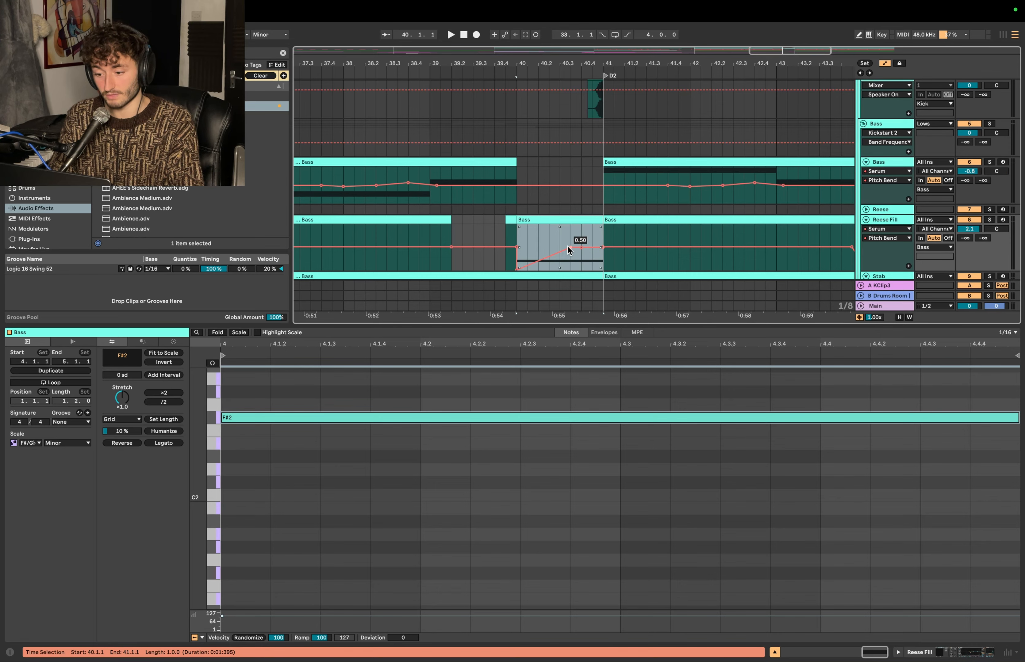
pyautogui.click(515, 230)
pyautogui.press('space')
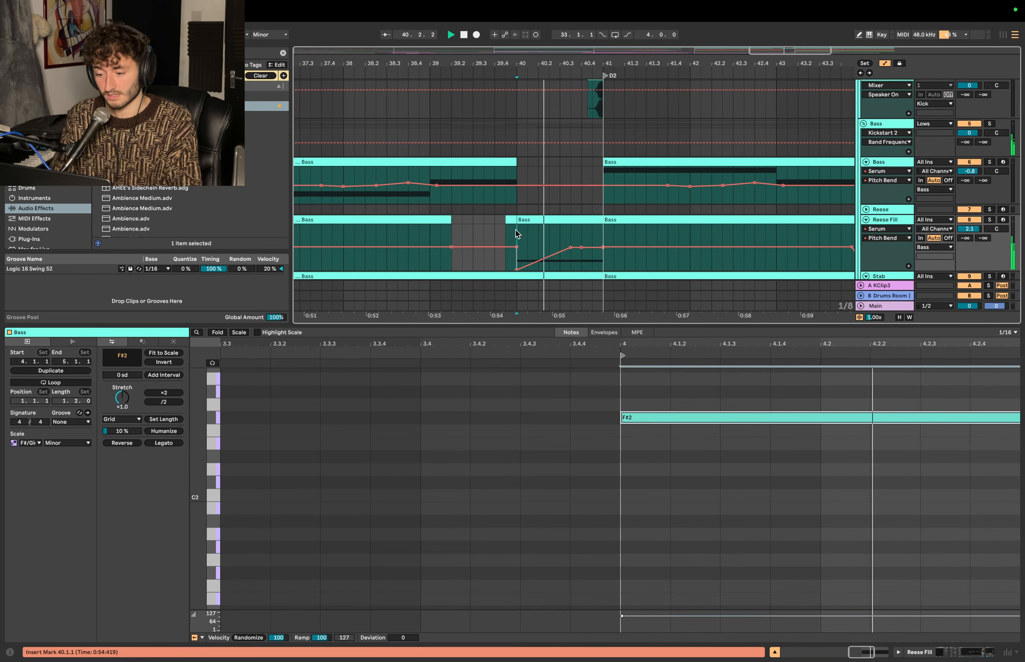
pyautogui.hotkey('shift', 'Tab')
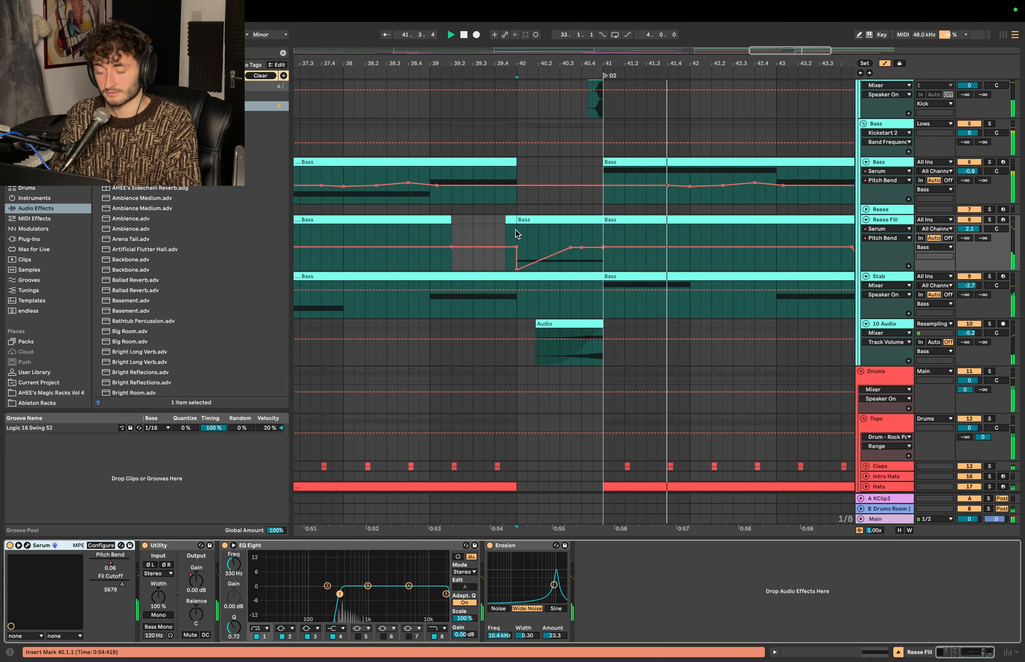
# - Play the arrangement from around bar 39 past D2 to judge the pitch-bent Reese fill in context
pyautogui.click(430, 134)
pyautogui.press('space')
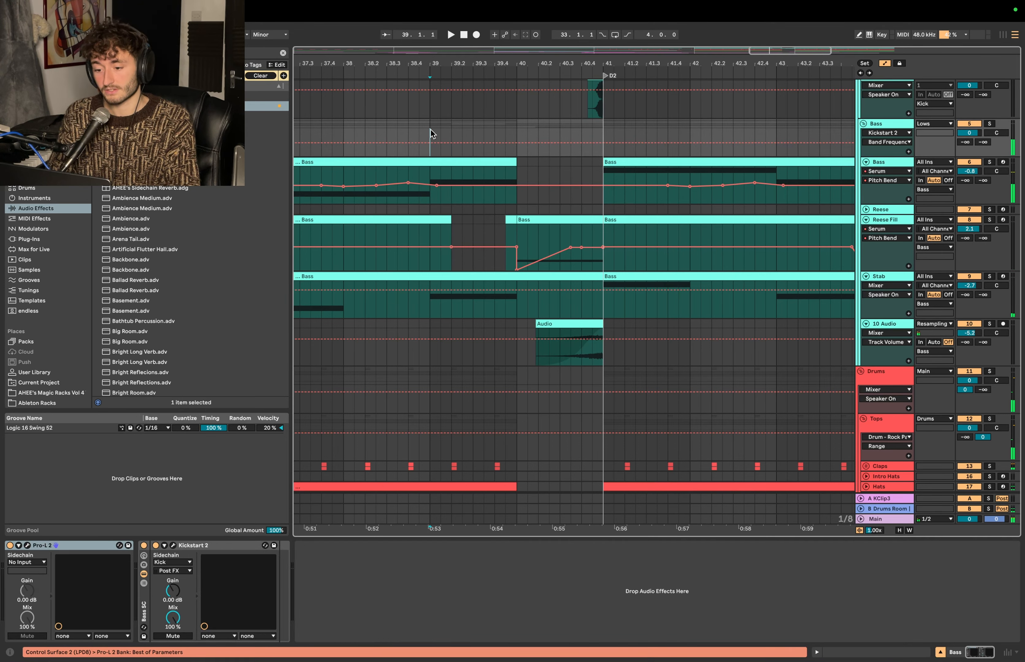
pyautogui.press('-')
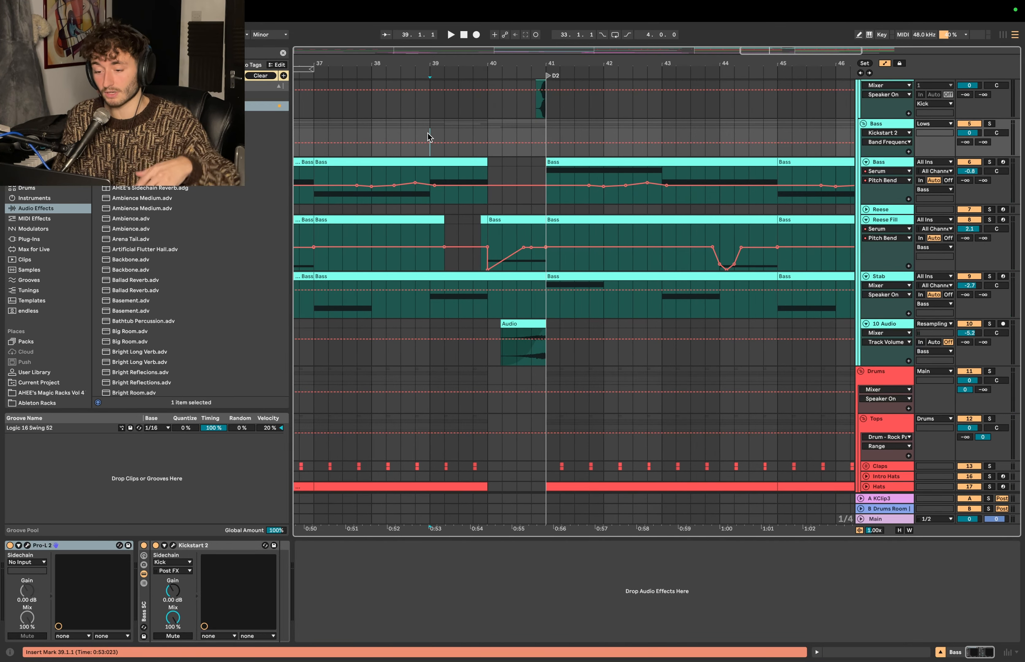
pyautogui.press('space')
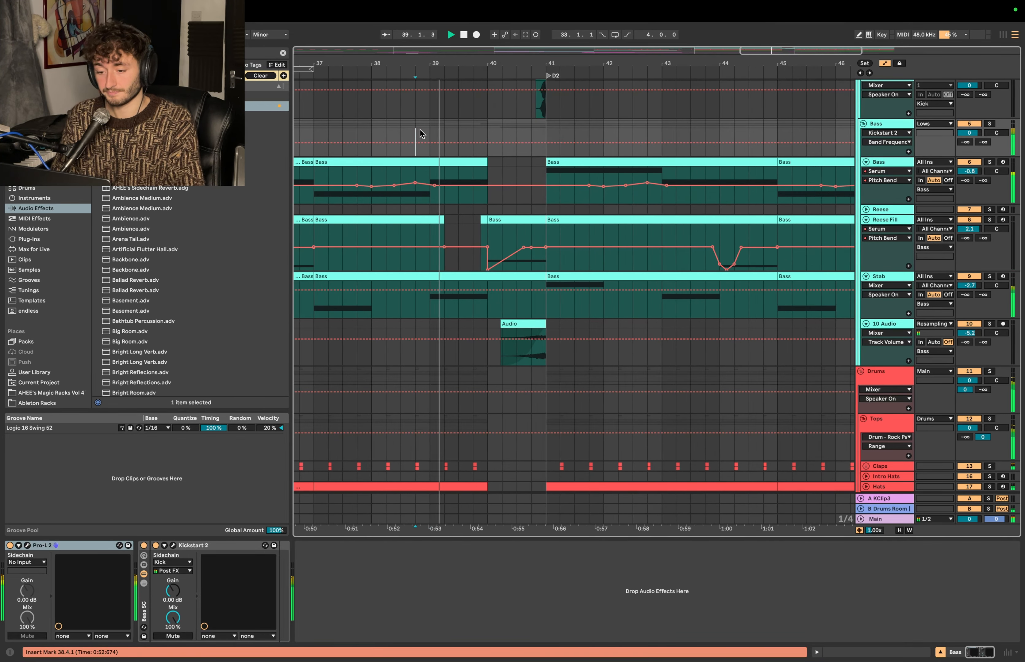
pyautogui.click(487, 232)
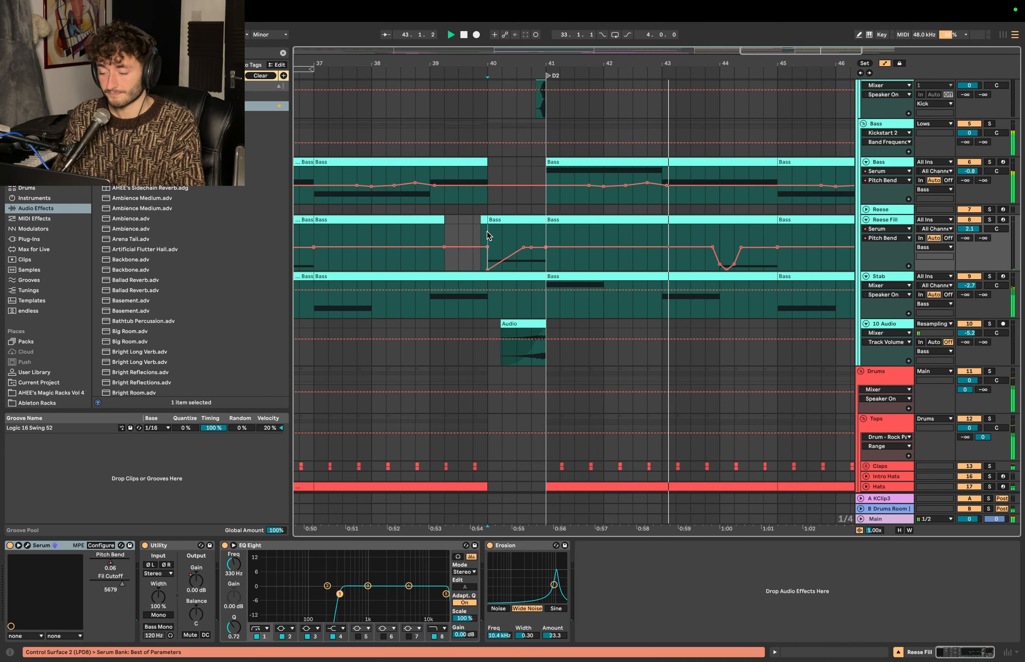
pyautogui.press('space')
# - Add the Endless Smile plug-in to the end of the Reese Fill track's device chain
pyautogui.click(888, 228)
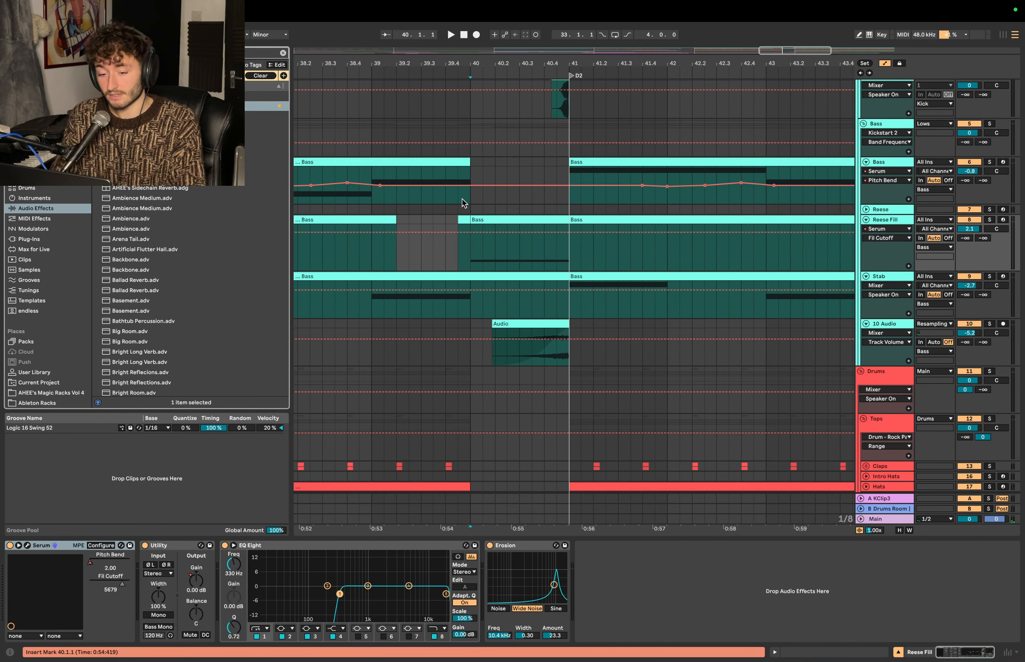
pyautogui.click(29, 239)
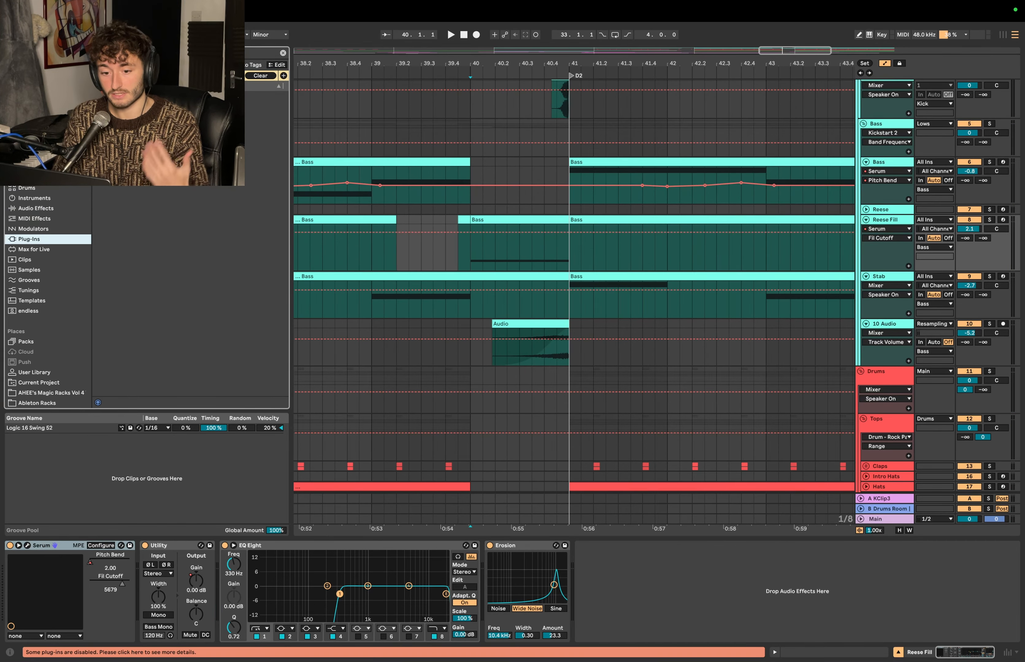
pyautogui.click(138, 116)
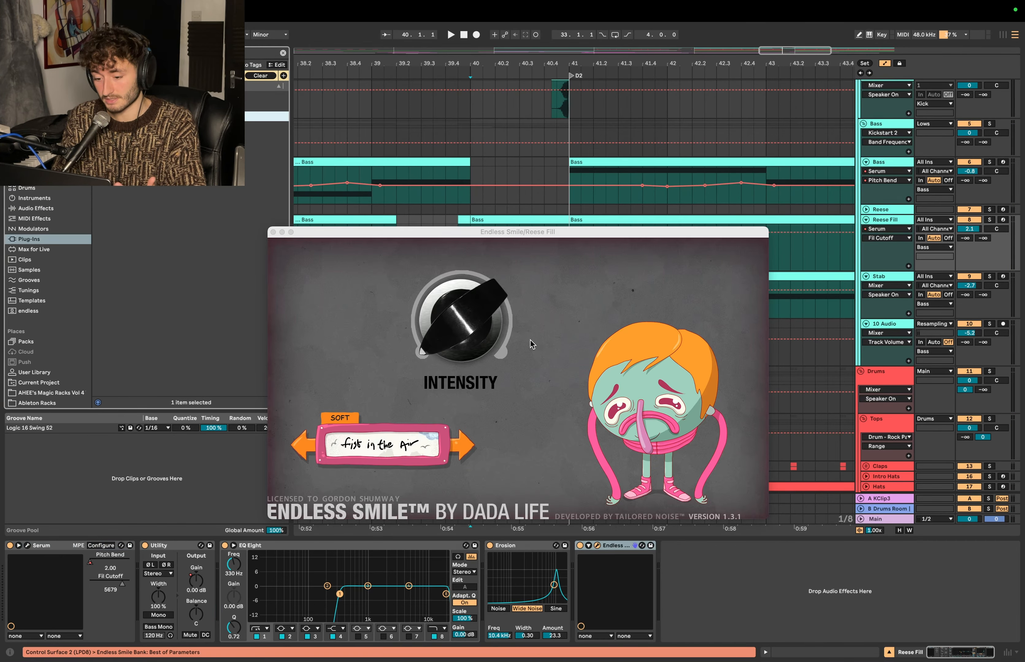
# - Automate Endless Smile's Intensity to rise from minimum at 40.3.1 to maximum at D2, resetting there, and play the fill
pyautogui.moveTo(471, 237); pyautogui.dragTo(469, 362)
pyautogui.click(507, 256)
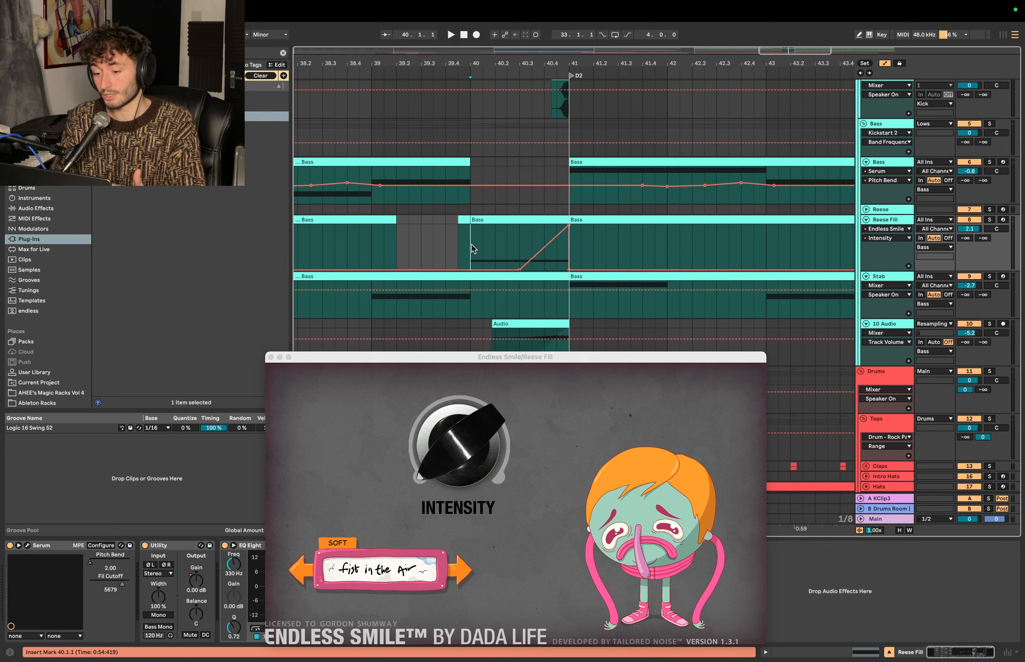
pyautogui.moveTo(472, 248); pyautogui.dragTo(520, 246)
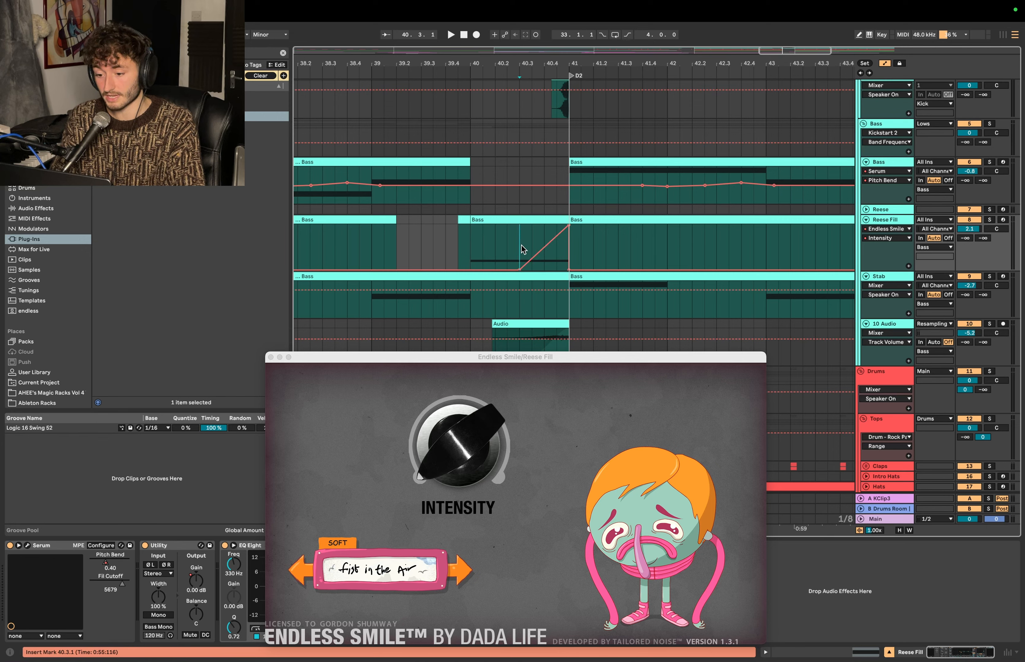
pyautogui.click(512, 251)
pyautogui.press('space')
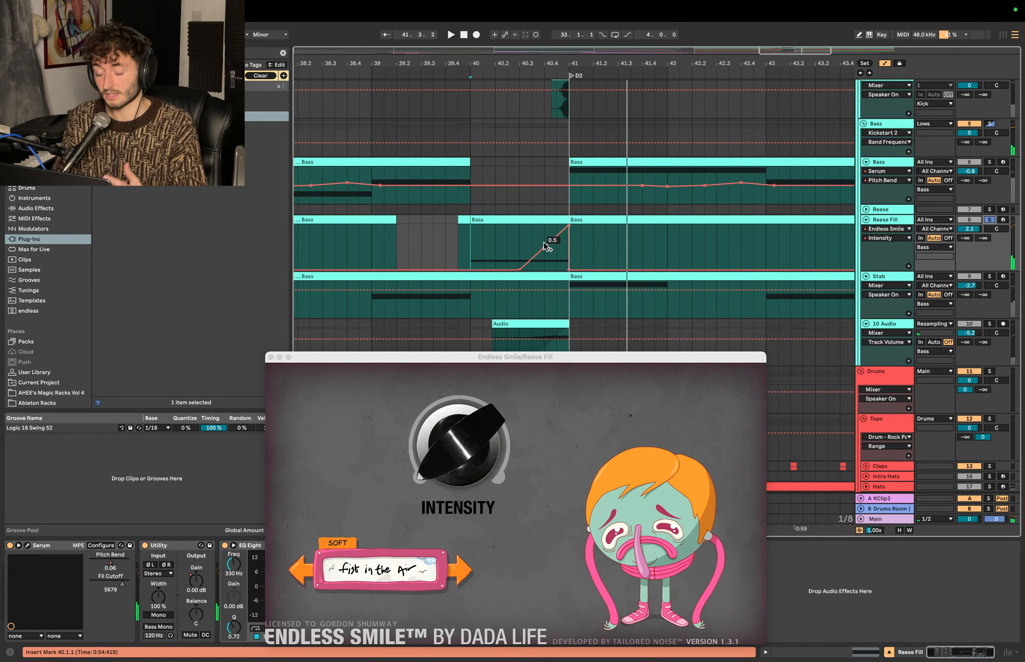
# - Close the Endless Smile window and play the Reese fill from 39.4.3 through D2 in the full mix
pyautogui.moveTo(467, 246); pyautogui.dragTo(578, 244)
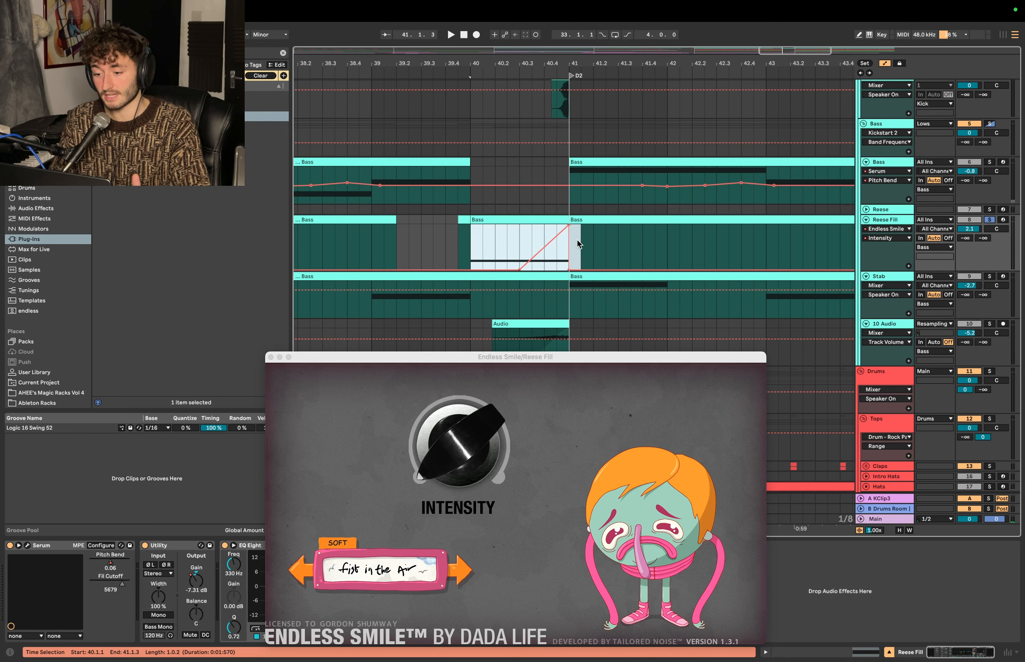
pyautogui.press('Up')
pyautogui.click(271, 358)
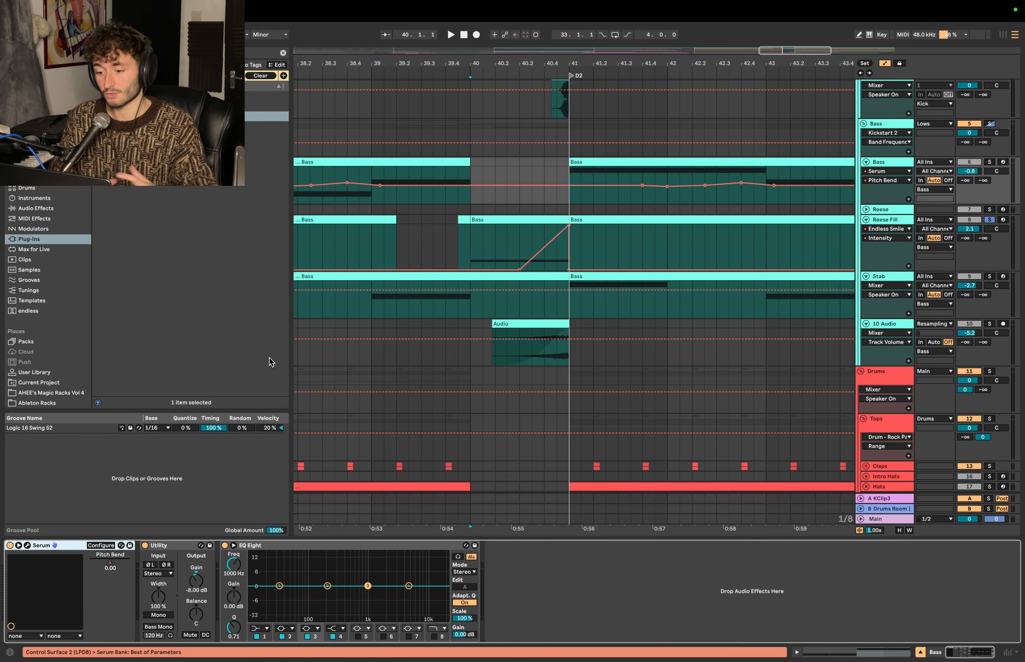
pyautogui.click(471, 248)
pyautogui.moveTo(472, 248); pyautogui.dragTo(704, 245)
pyautogui.click(465, 248)
pyautogui.press('space')
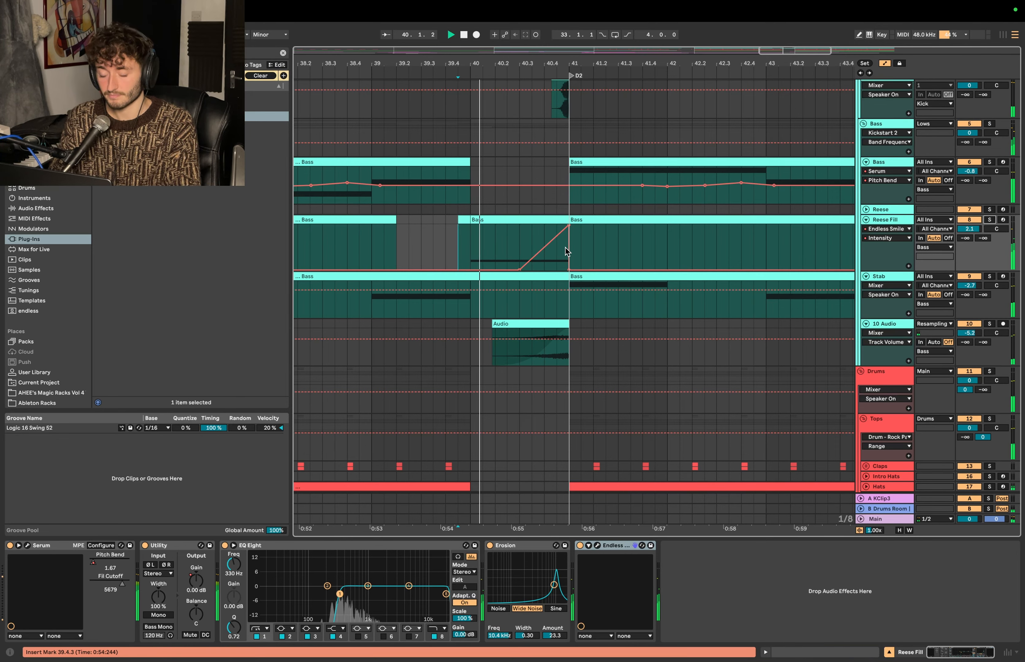
pyautogui.scroll(-5, 491, 251)
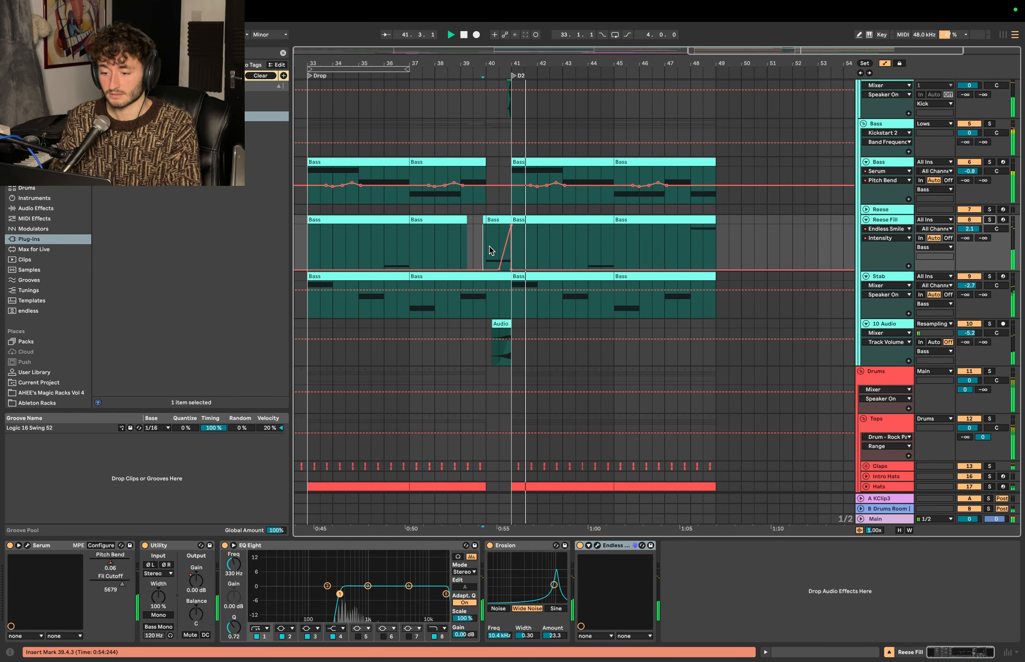
pyautogui.scroll(-15, 487, 247)
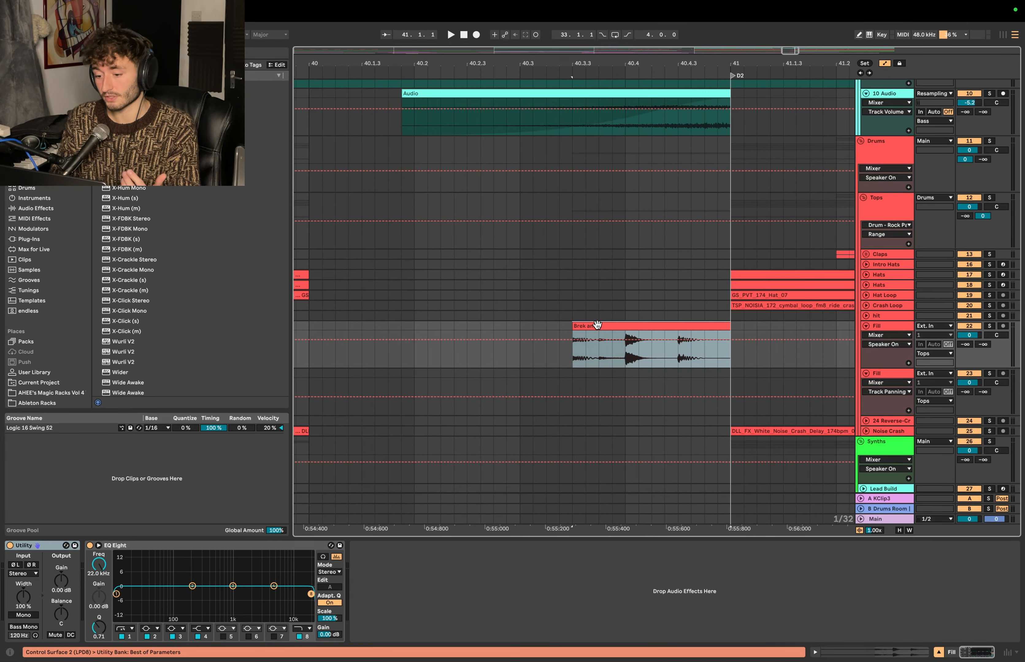
# - Play the Brek amen drum fill on the Fill track from 40.1.1 into D2
pyautogui.press('+')
pyautogui.press('-')
pyautogui.press('-')
pyautogui.press('-')
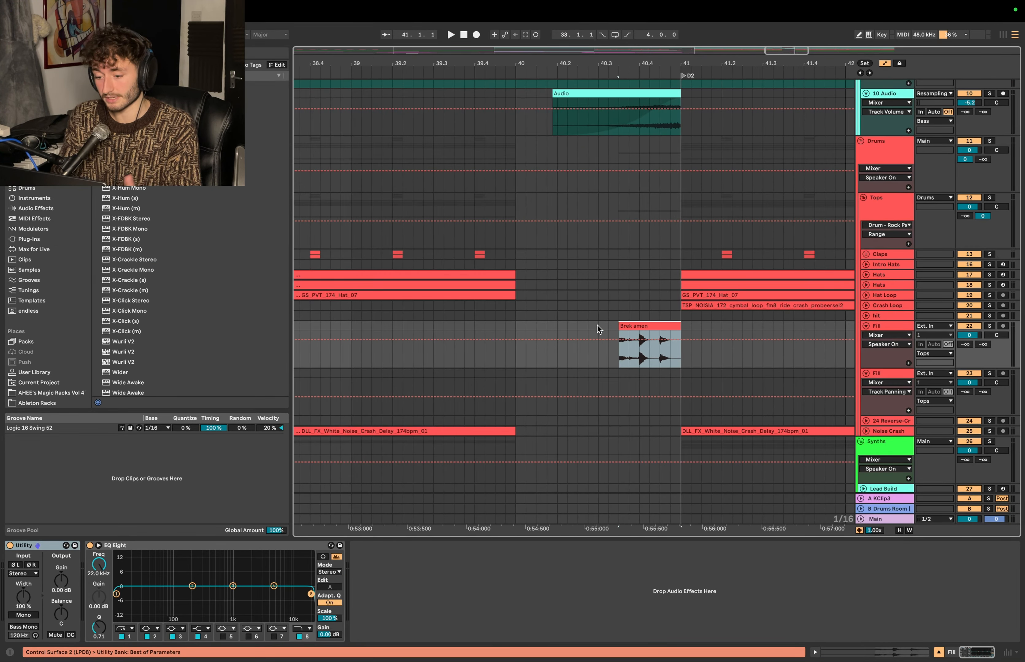
pyautogui.click(607, 326)
pyautogui.press('+')
pyautogui.scroll(1, 553, 321)
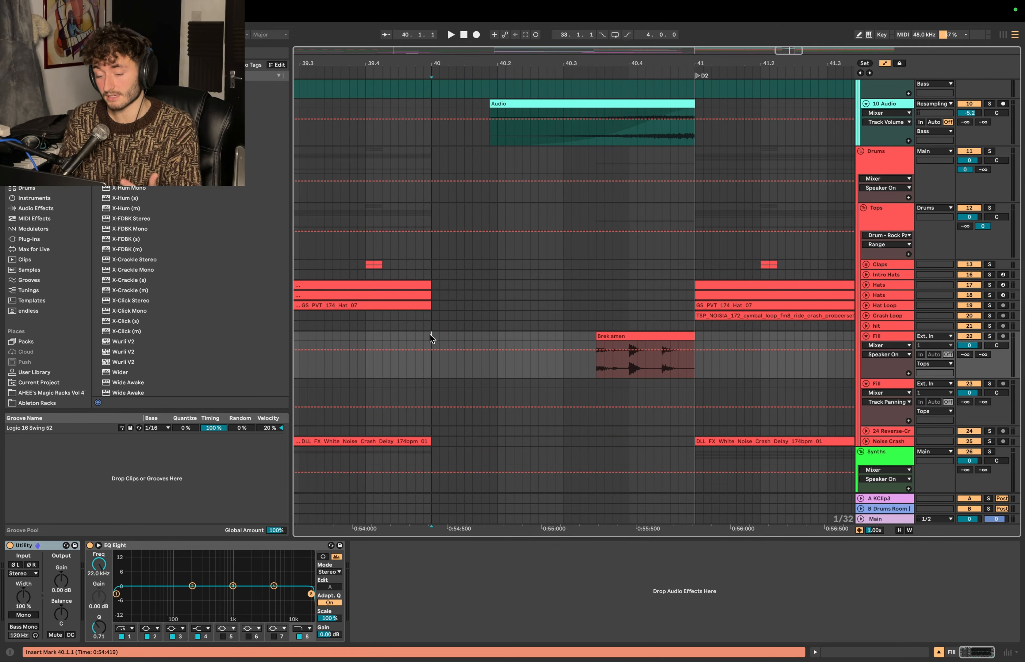
pyautogui.scroll(-3, 467, 336)
pyautogui.press('+')
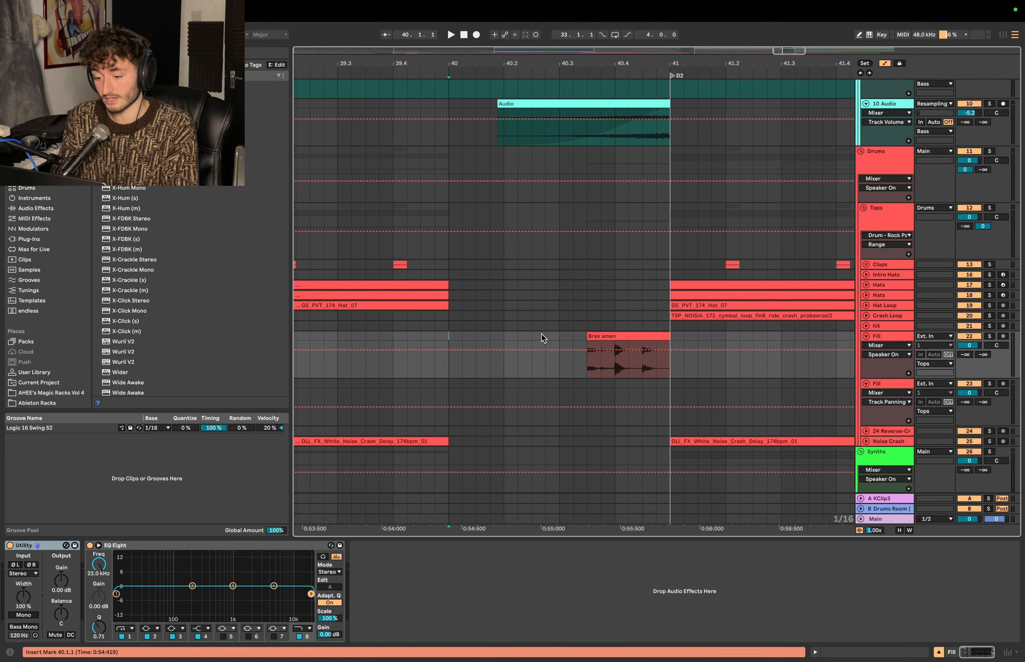
pyautogui.press('space')
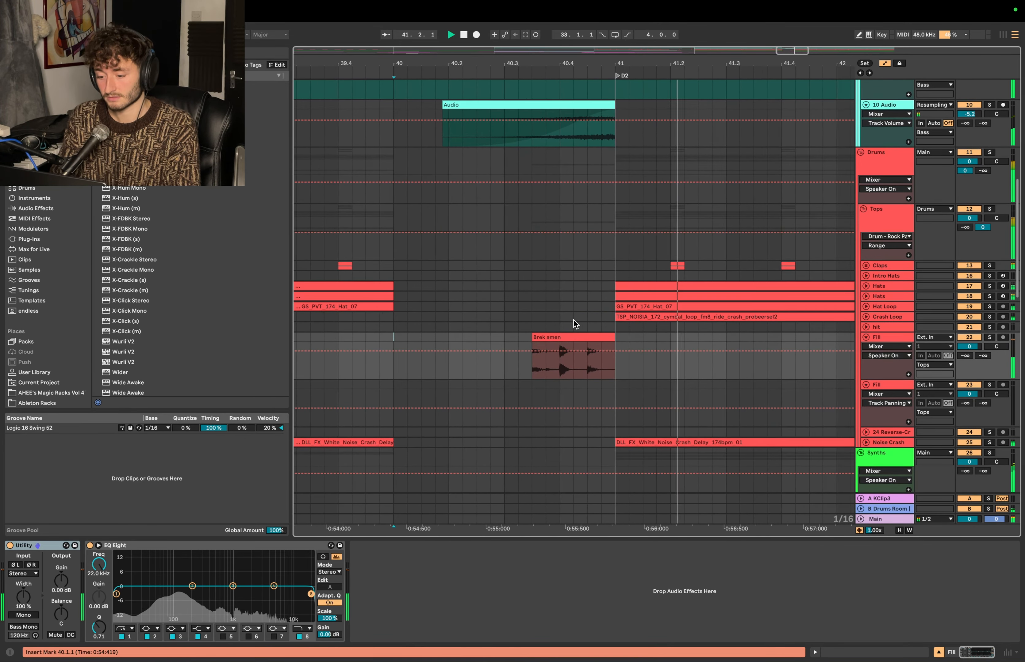
pyautogui.press('+')
pyautogui.press('space')
# - Duplicate the first Brek amen hit at 40.3.3 directly after itself on the Fill track, and hide the automation lanes
pyautogui.hscroll(3, 655, 371)
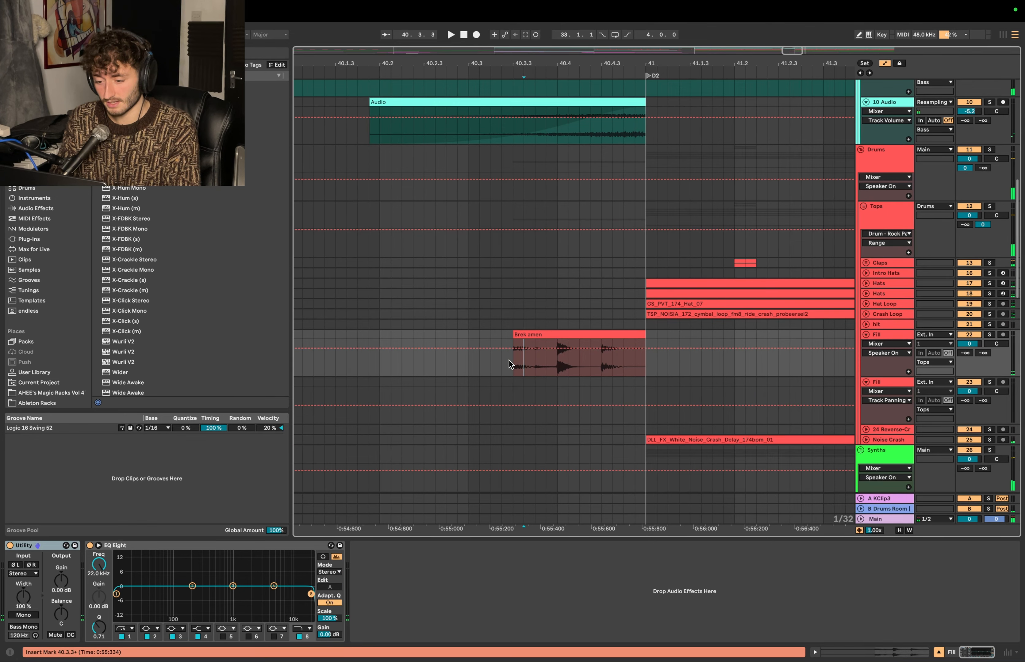
pyautogui.moveTo(513, 361); pyautogui.dragTo(536, 338)
pyautogui.press('super+d')
pyautogui.click(515, 372)
pyautogui.press('+')
pyautogui.press('a')
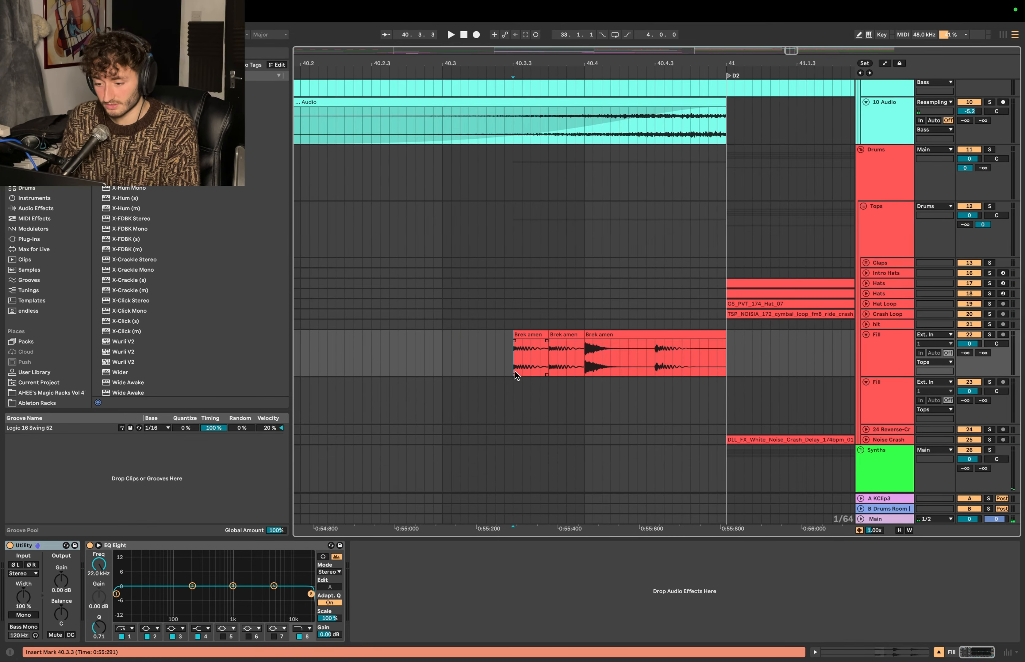
pyautogui.click(526, 327)
# - Duplicate the Brek amen hit at 40.4.1 directly after itself at 40.4.2, and play the fill
pyautogui.click(596, 347)
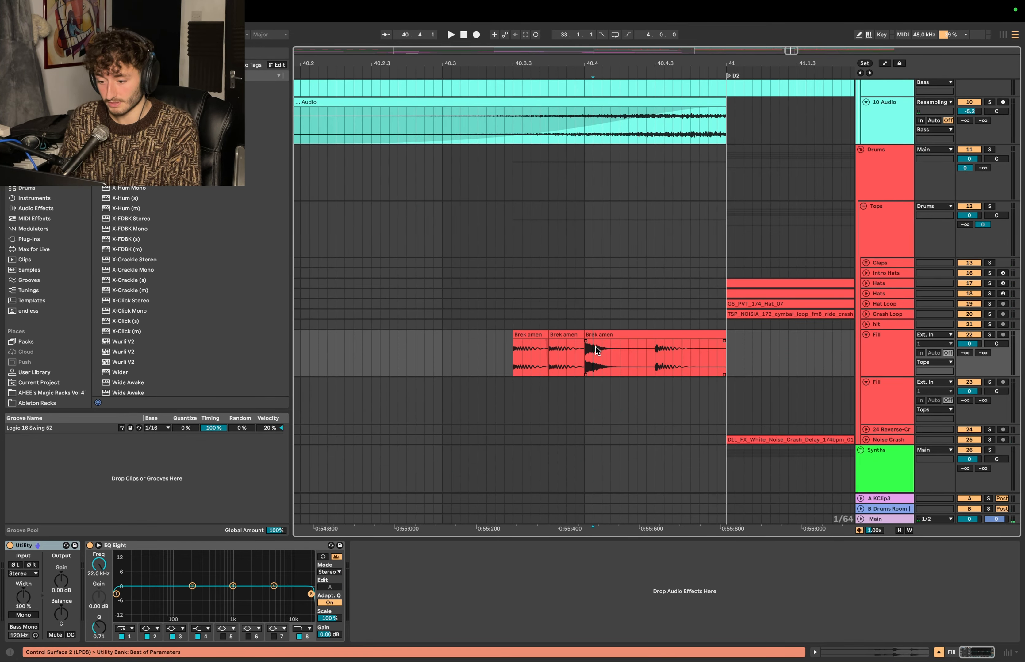
pyautogui.click(605, 335)
pyautogui.moveTo(585, 355); pyautogui.dragTo(620, 333)
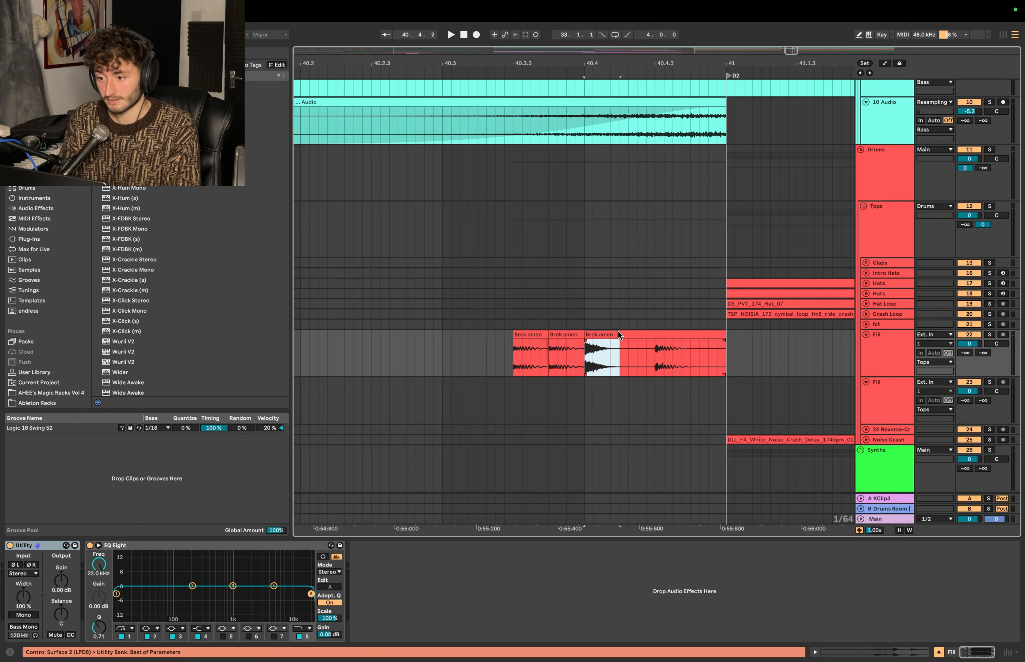
pyautogui.press('super+d')
pyautogui.click(466, 363)
pyautogui.press('space')
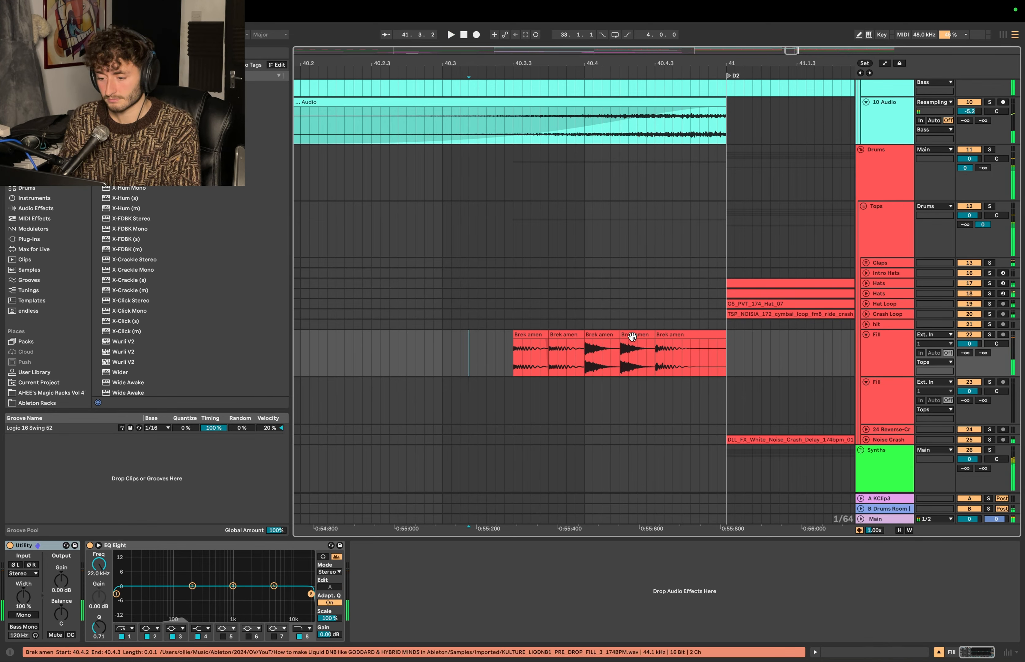
# - Delete the Brek amen slice at 40.4.2 and play the fill again
pyautogui.click(631, 334)
pyautogui.press('Delete')
pyautogui.click(524, 353)
pyautogui.press('space')
# - Duplicate the Brek amen hit at 40.4.3 directly after itself and play the edited drum fill from bar 40 past D2
pyautogui.click(671, 334)
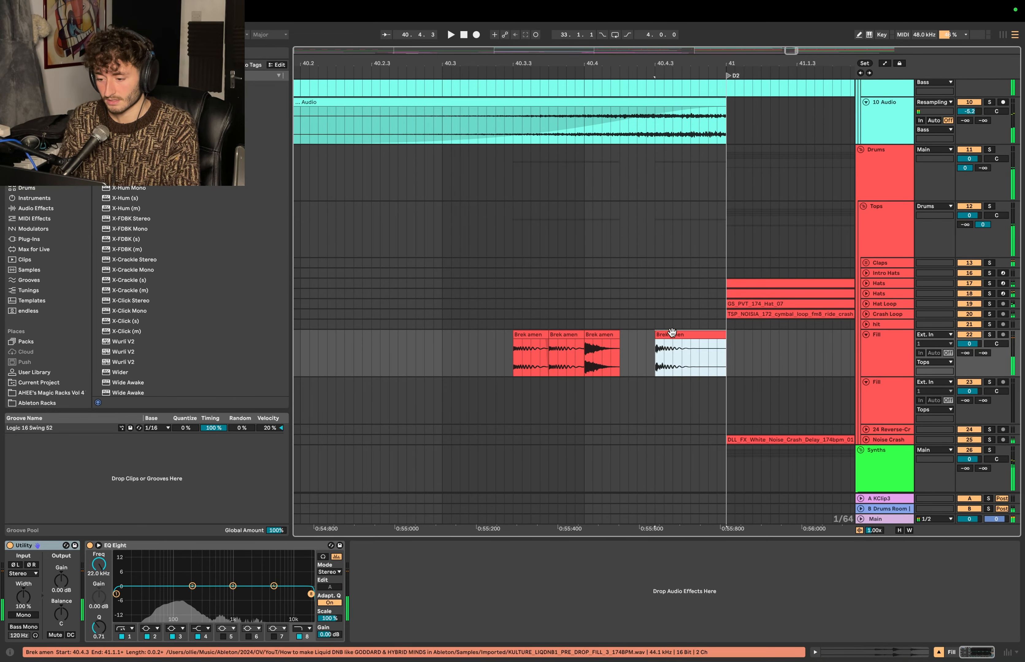
pyautogui.moveTo(656, 354); pyautogui.dragTo(686, 332)
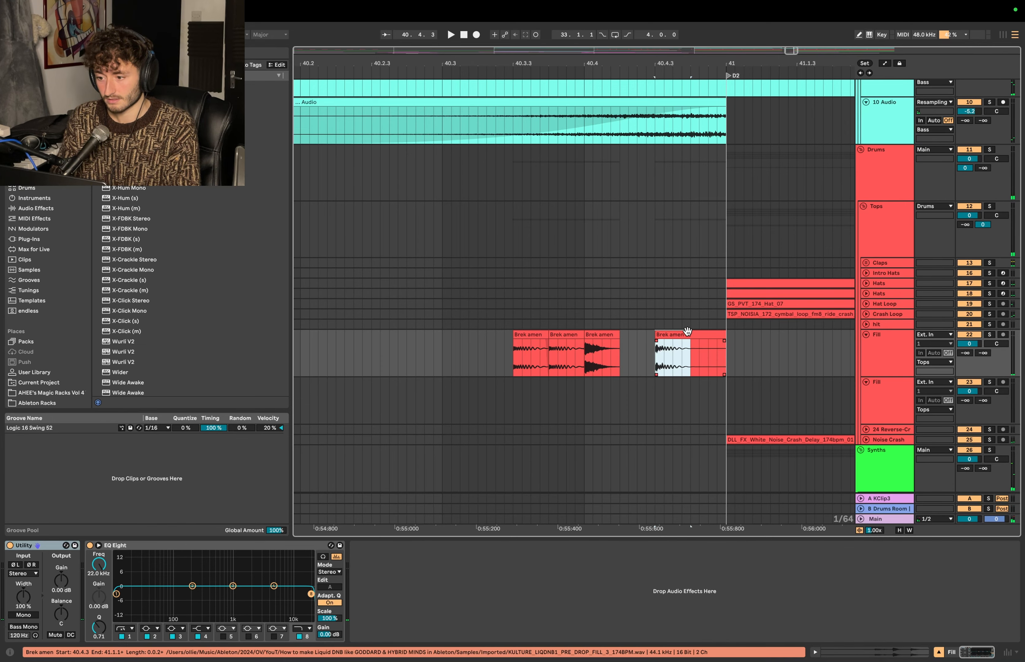
pyautogui.press('super+d')
pyautogui.click(452, 344)
pyautogui.press('space')
pyautogui.scroll(-5, 543, 319)
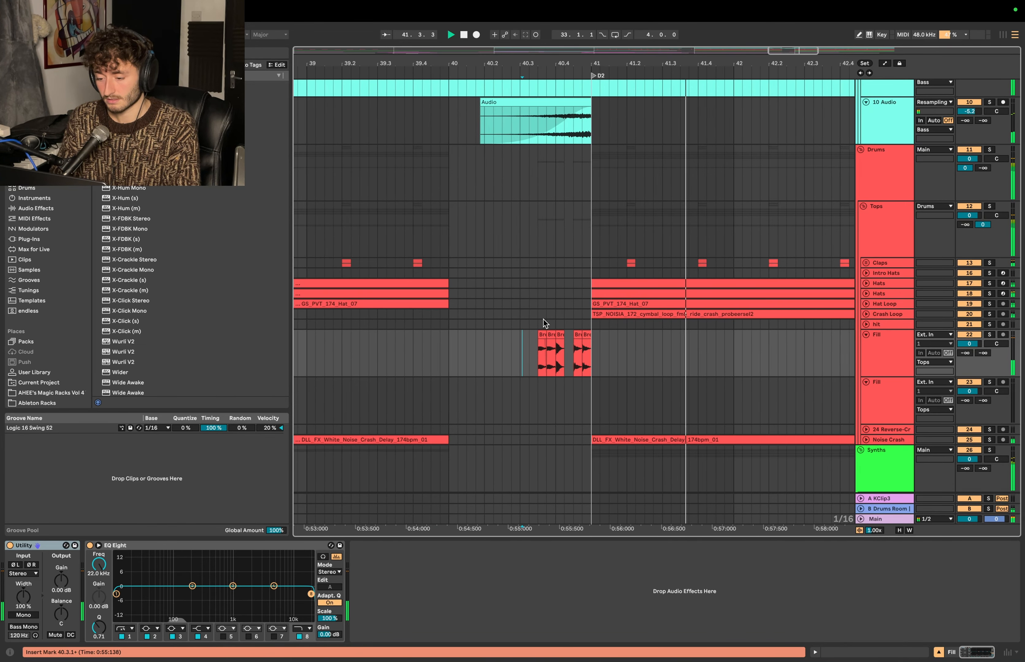
pyautogui.click(484, 329)
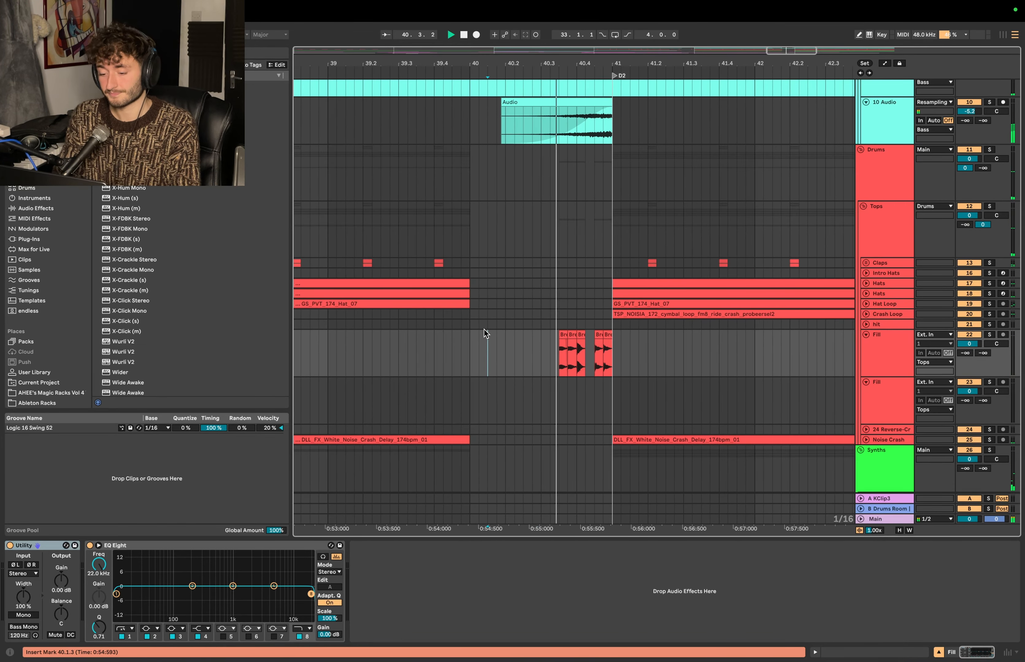
pyautogui.scroll(2, 484, 329)
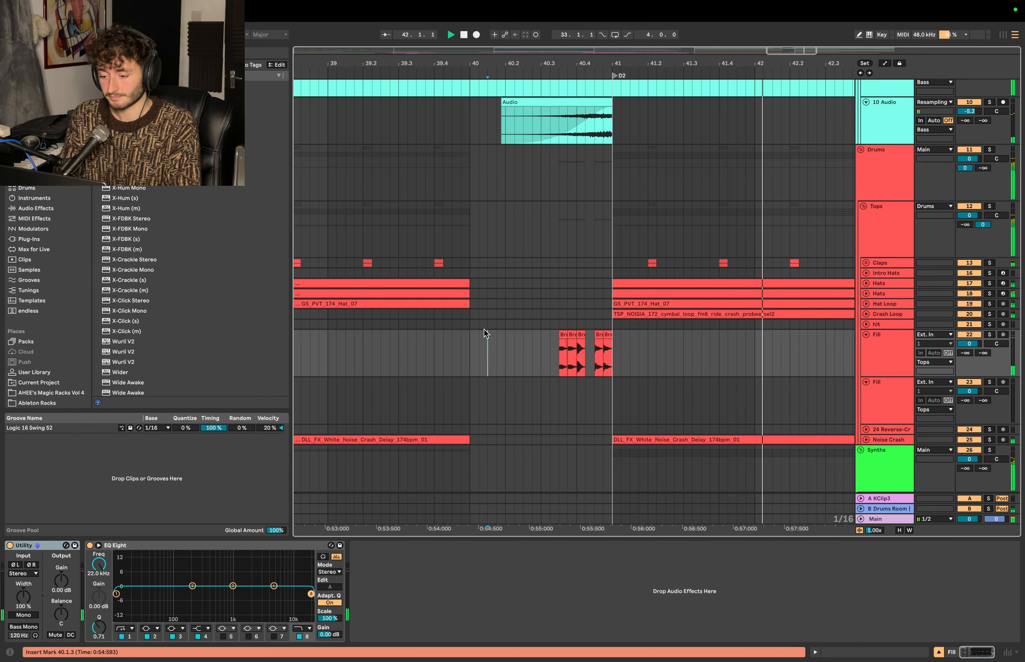
pyautogui.scroll(2, 483, 329)
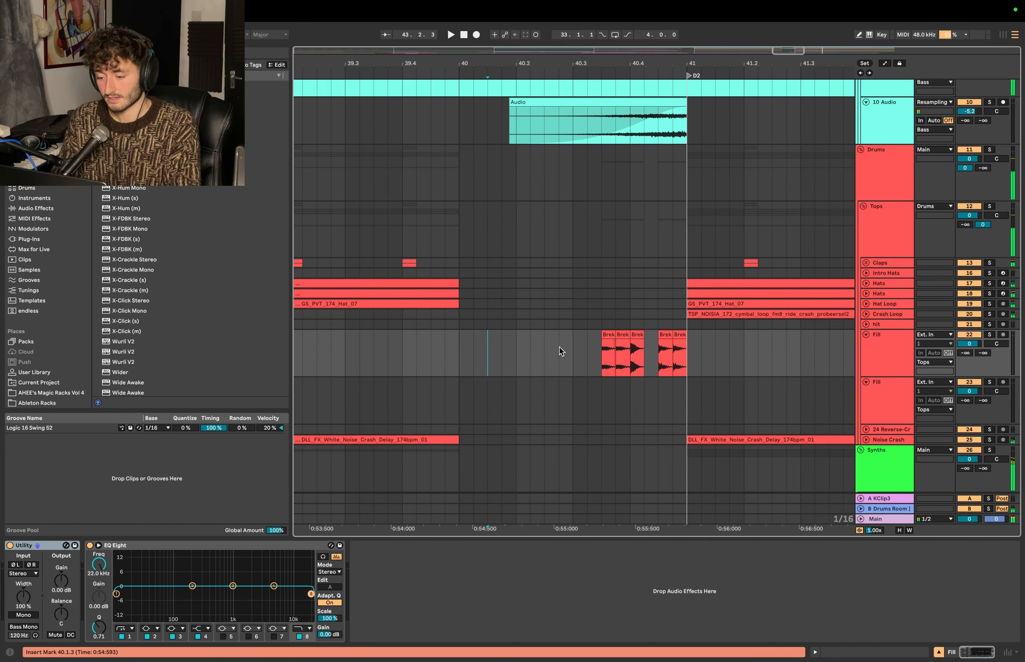
# - Add the cw_amen_apache.rx2 break across bar 40 on its own track below the Brek amen Fill track
pyautogui.click(573, 347)
pyautogui.scroll(-2, 573, 346)
pyautogui.click(887, 345)
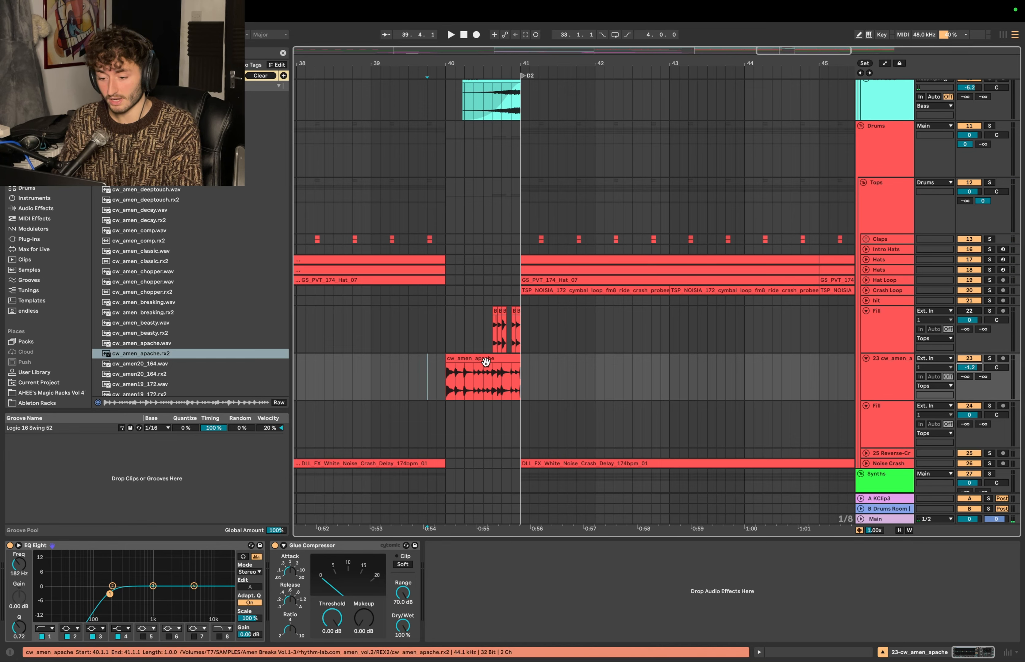
# - Raise the cw_amen_apache track's volume to 3.2 dB while playing the transition from before bar 40 past D2
pyautogui.scroll(2, 421, 368)
pyautogui.click(421, 368)
pyautogui.press('space')
pyautogui.moveTo(968, 367); pyautogui.dragTo(968, 349)
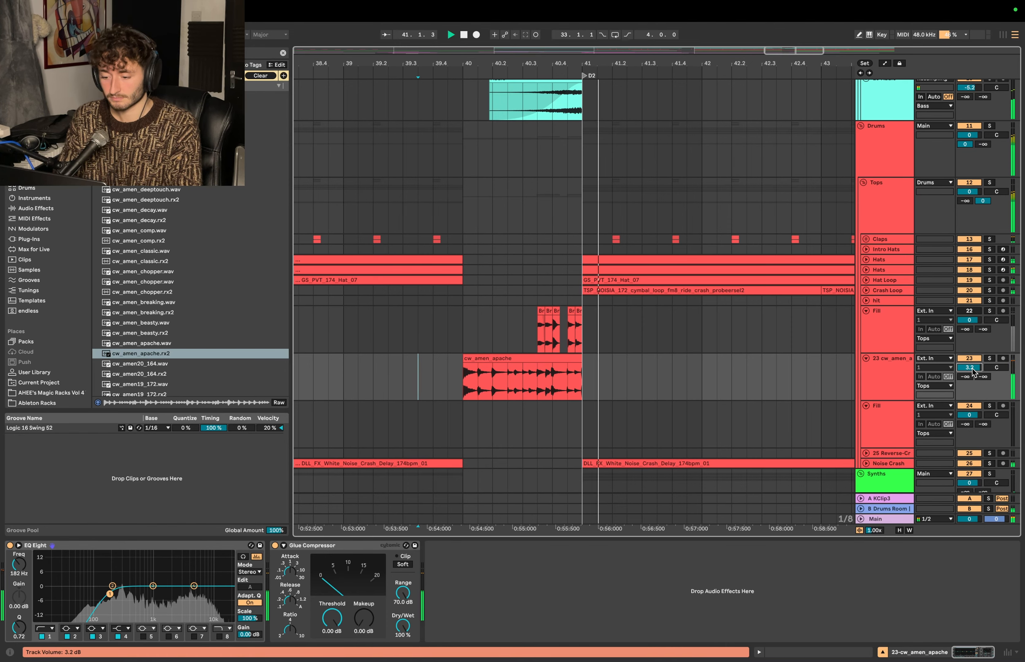
# - Split the cw_amen_apache break at 40.3.4 to separate its last hits before D2
pyautogui.scroll(-2, 518, 332)
pyautogui.click(484, 374)
pyautogui.scroll(5, 484, 375)
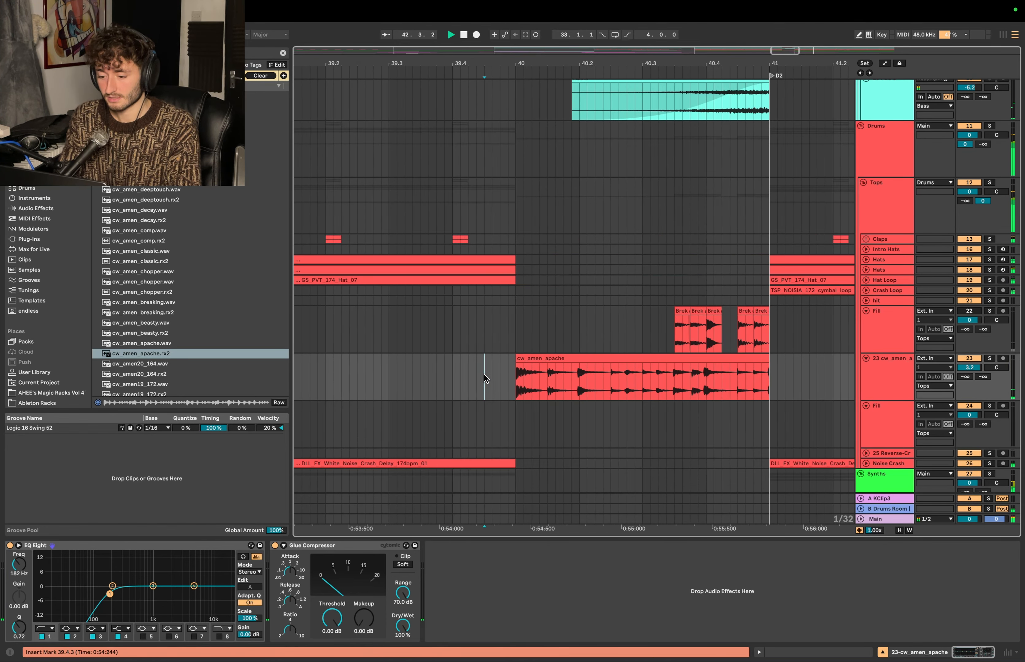
pyautogui.press('space')
pyautogui.click(518, 404)
pyautogui.hscroll(3, 518, 404)
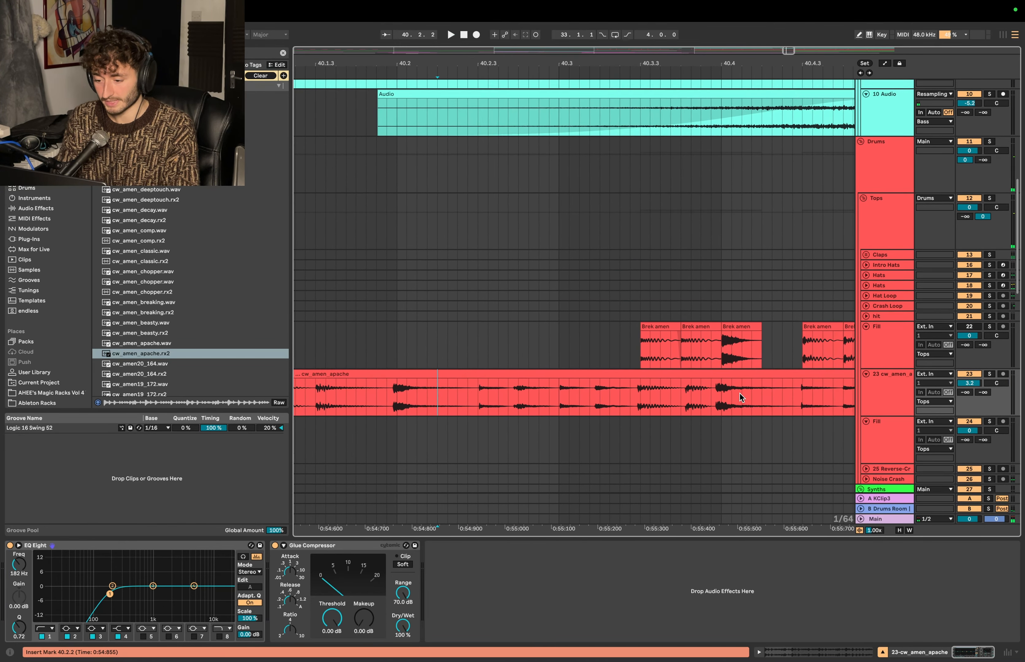
pyautogui.scroll(-2, 644, 384)
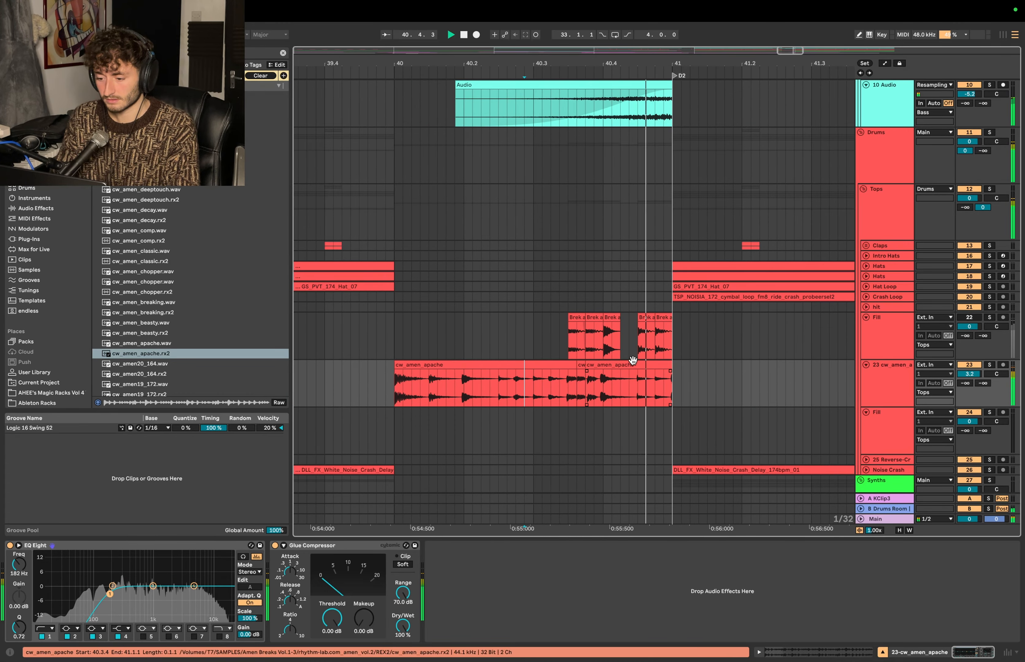
# - Duplicate the cw_amen_apache hit at 40.4.1 to 40.4.2 and play the end of the fill into D2
pyautogui.click(610, 361)
pyautogui.press('super+d')
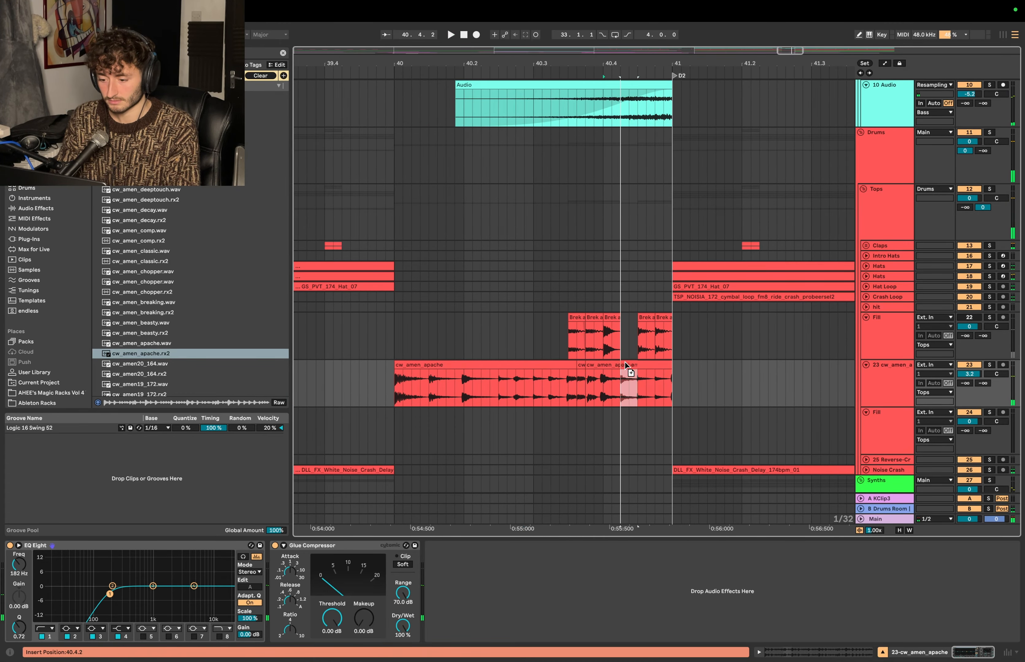
pyautogui.click(532, 382)
pyautogui.press('space')
pyautogui.scroll(-4, 533, 383)
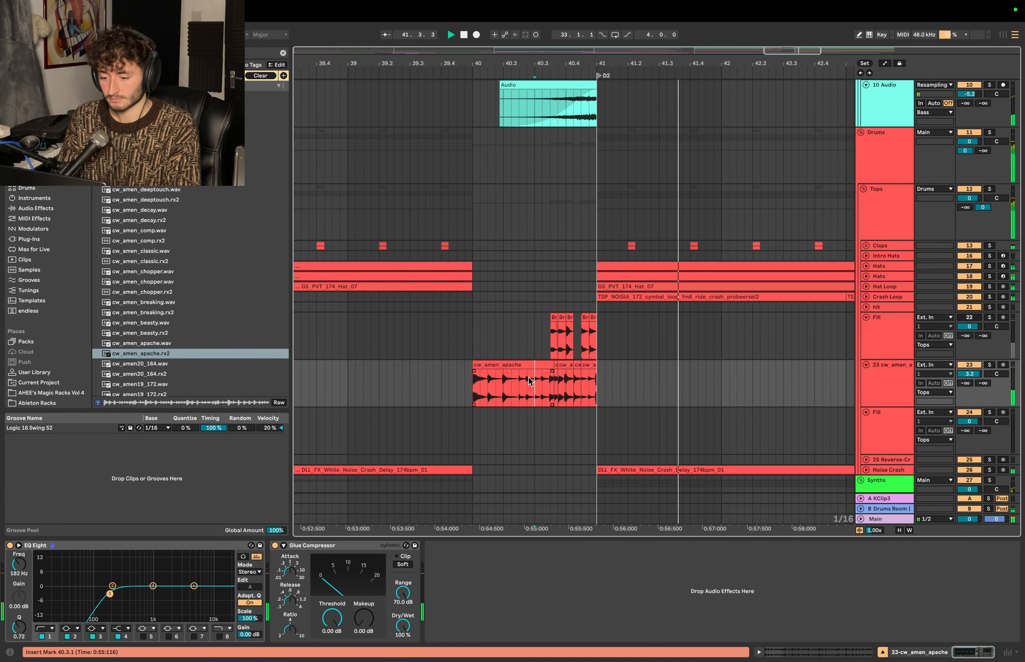
# - Play the chopped amen fill from 39.3.2 past D2
pyautogui.click(418, 388)
pyautogui.press('space')
pyautogui.press('space')
pyautogui.hscroll(2, 504, 417)
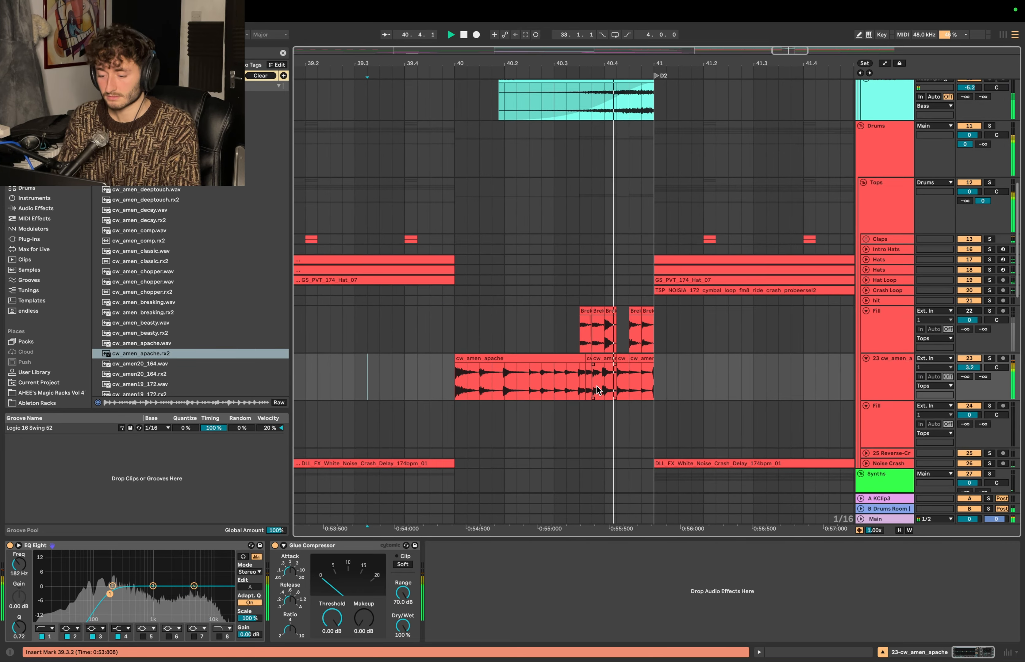
pyautogui.keyDown('ctrl'); pyautogui.scroll(-5, 589, 387); pyautogui.keyUp('ctrl')
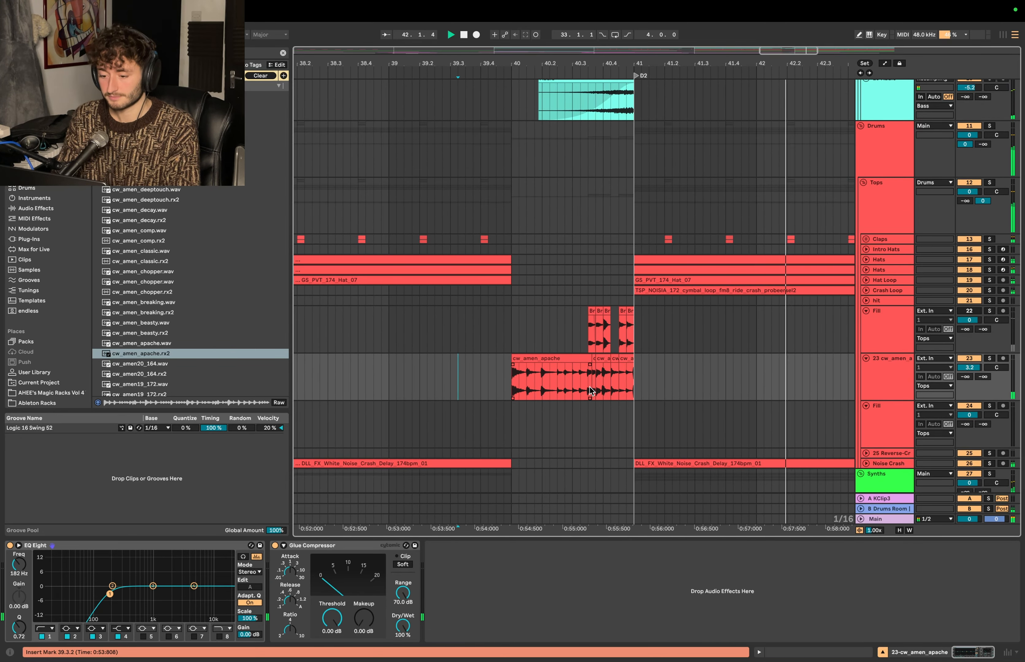
pyautogui.click(515, 334)
pyautogui.scroll(-4, 514, 335)
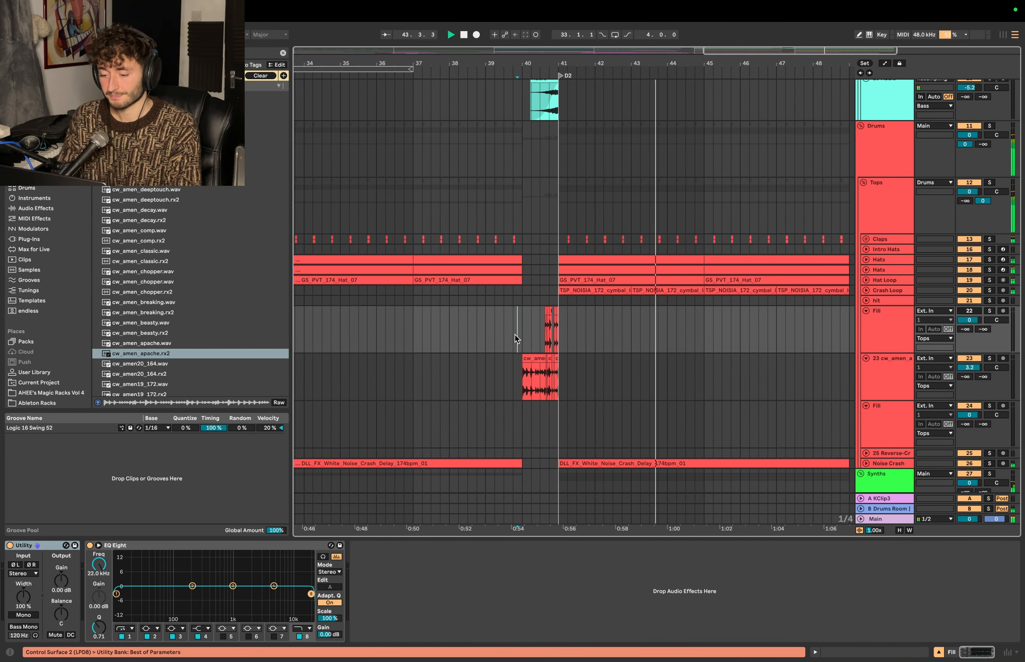
pyautogui.press('space')
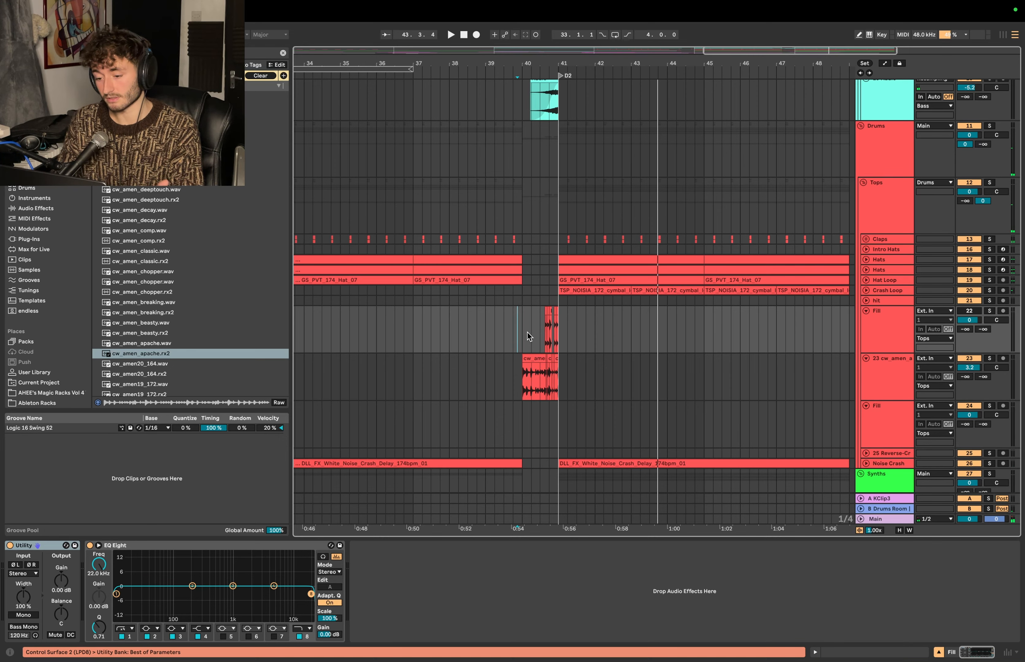
pyautogui.click(514, 328)
pyautogui.scroll(2, 516, 327)
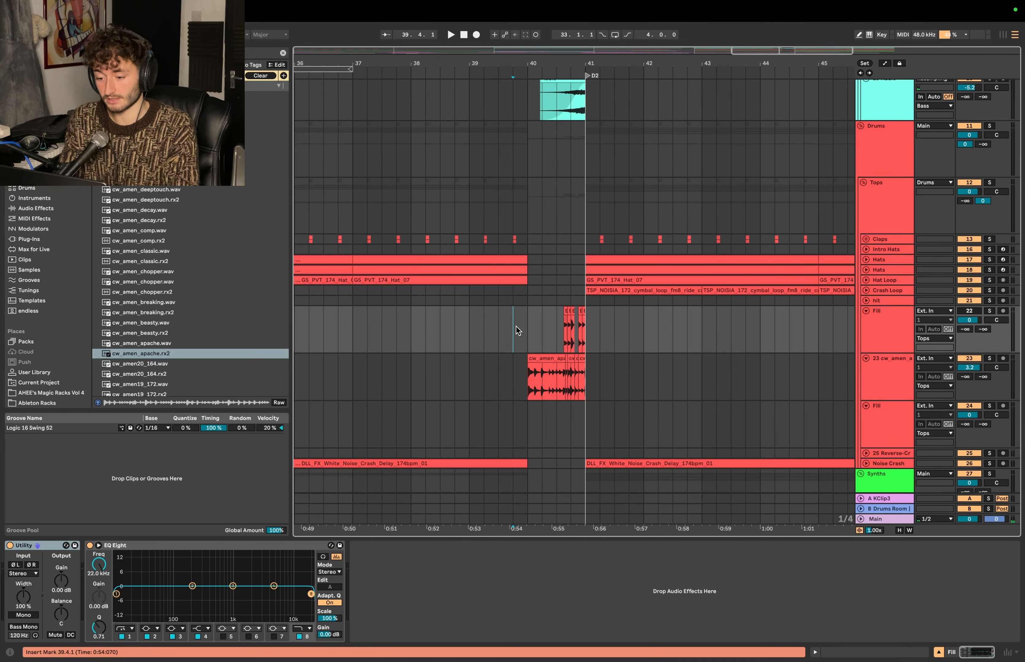
pyautogui.scroll(4, 516, 327)
pyautogui.scroll(-4, 516, 327)
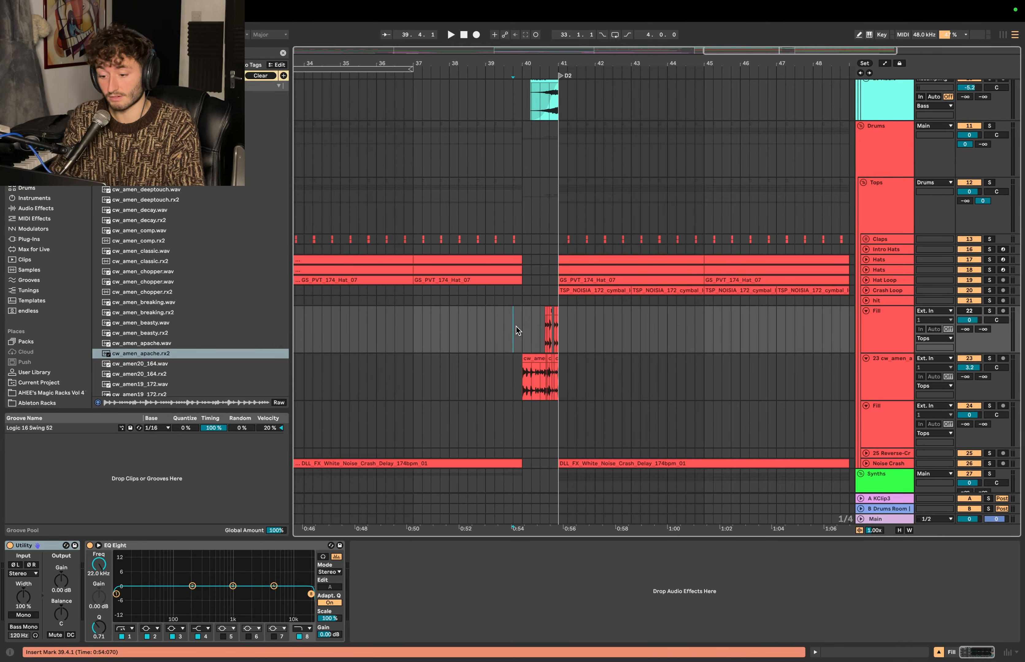
pyautogui.click(477, 333)
pyautogui.scroll(3, 500, 340)
pyautogui.click(544, 356)
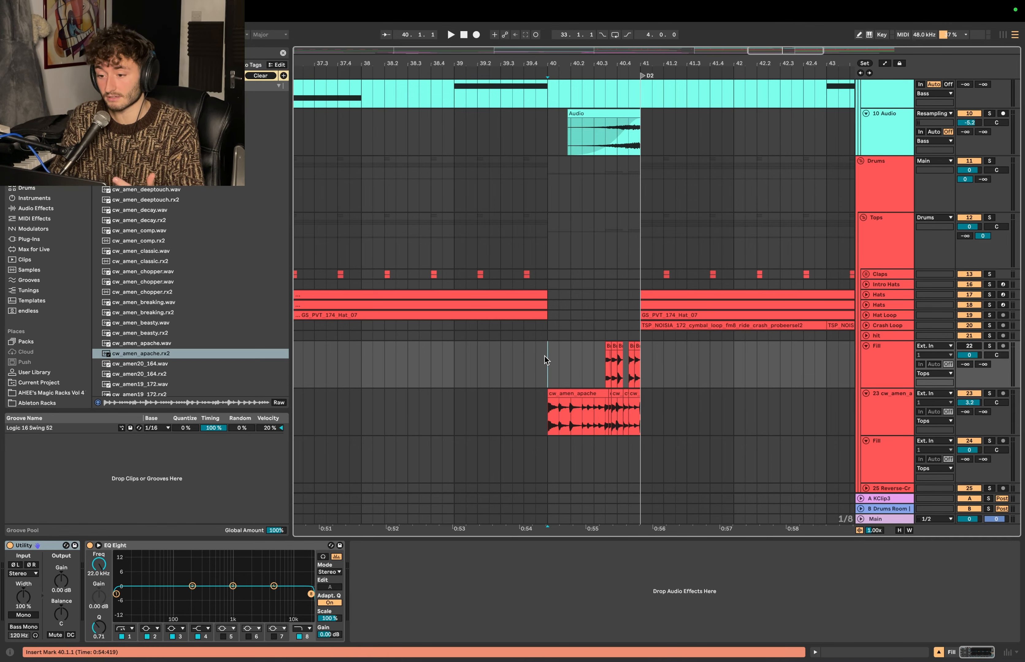
pyautogui.scroll(-4, 544, 356)
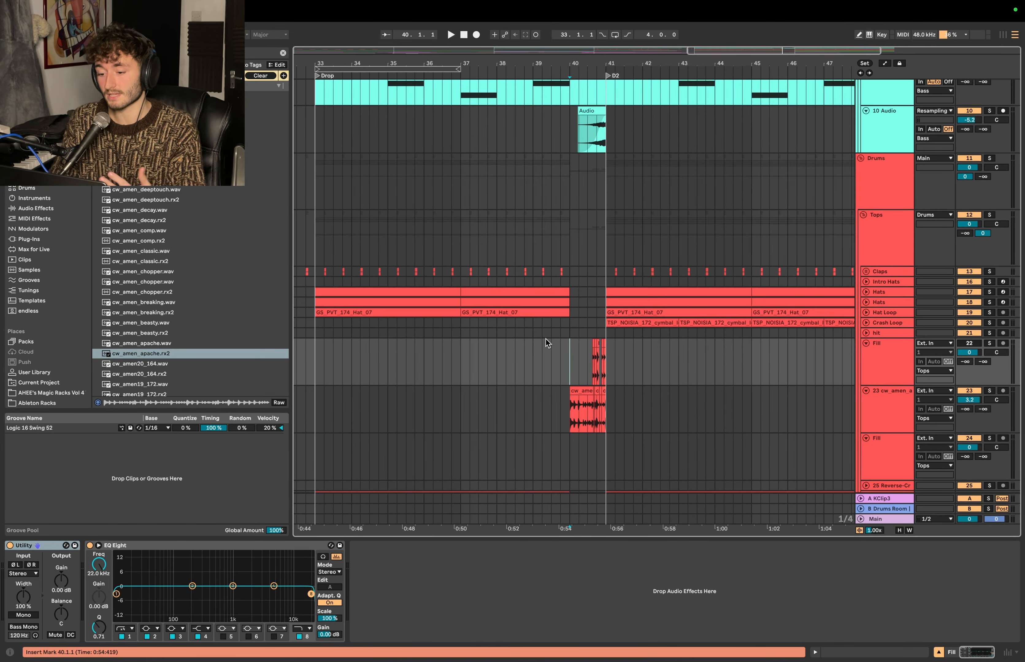
pyautogui.scroll(3, 545, 339)
# - Review the reversed audio clip, the Stab bass and the chopped amen slices around bar 40
pyautogui.moveTo(595, 209); pyautogui.dragTo(562, 196)
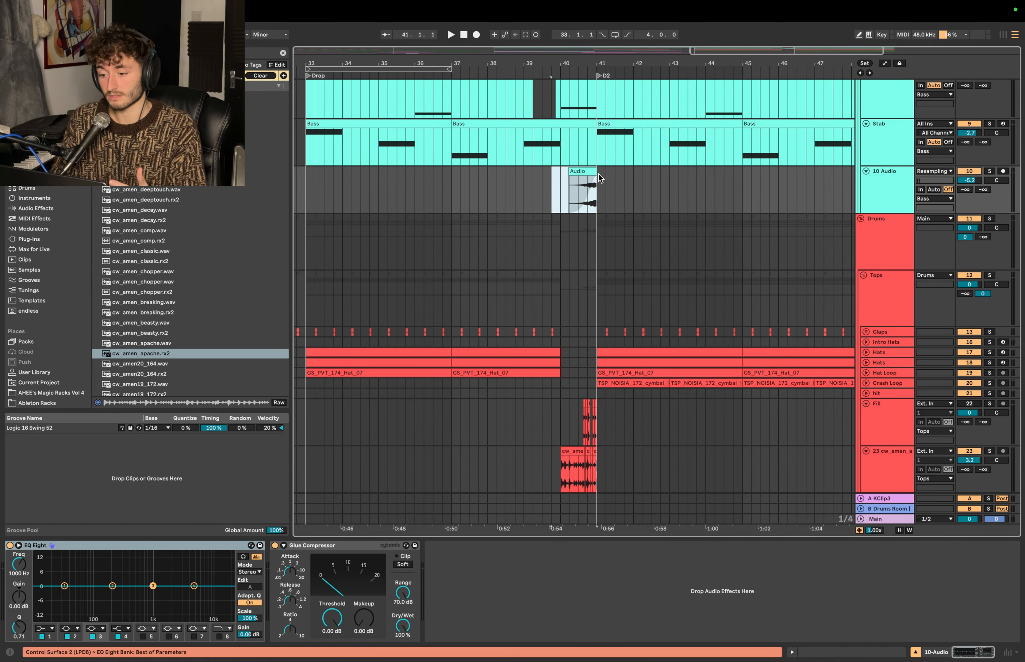
pyautogui.moveTo(597, 151); pyautogui.dragTo(631, 131)
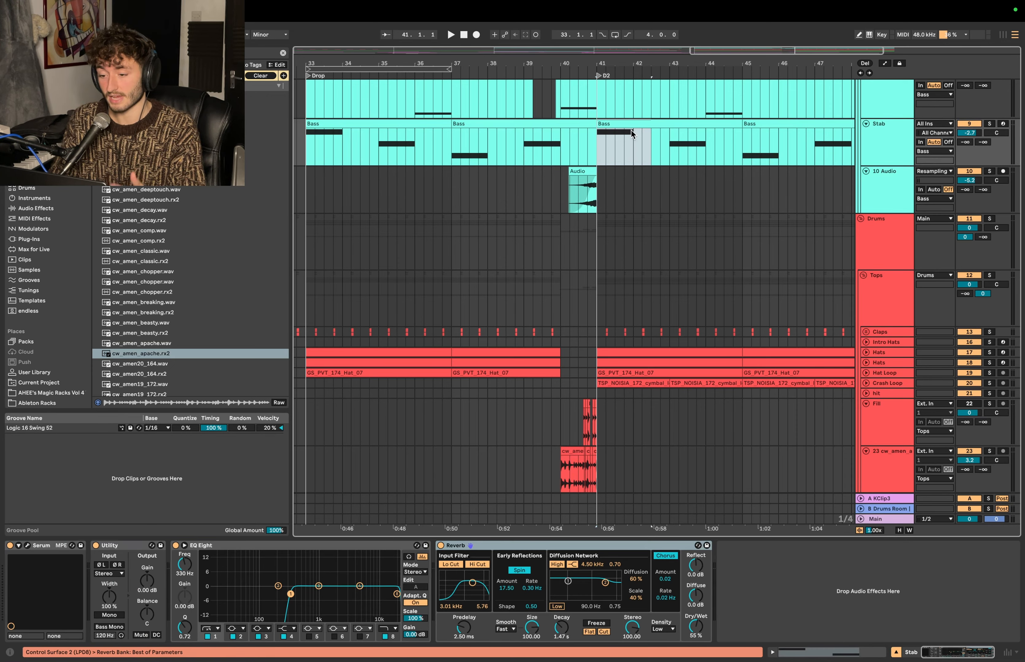
pyautogui.click(577, 178)
pyautogui.click(575, 347)
pyautogui.scroll(3, 576, 347)
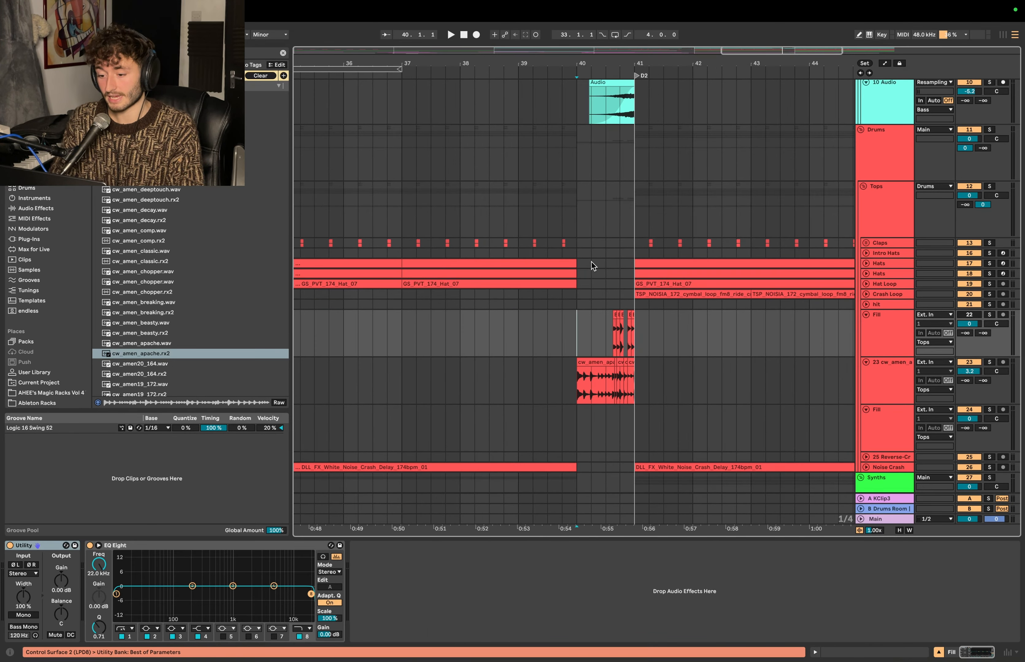
pyautogui.click(585, 373)
pyautogui.press('-')
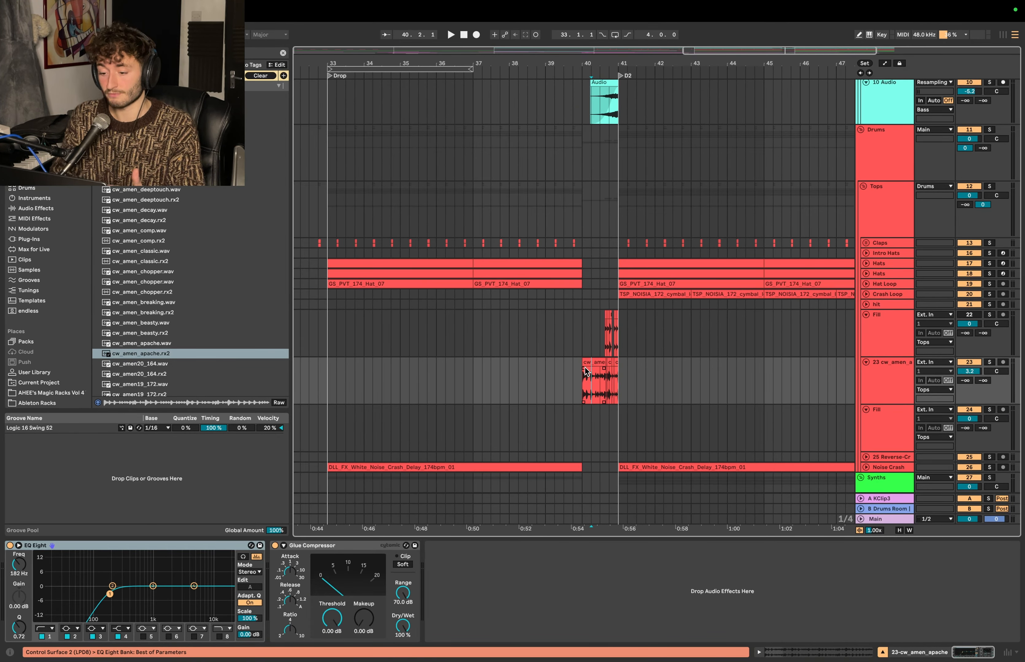
pyautogui.click(591, 361)
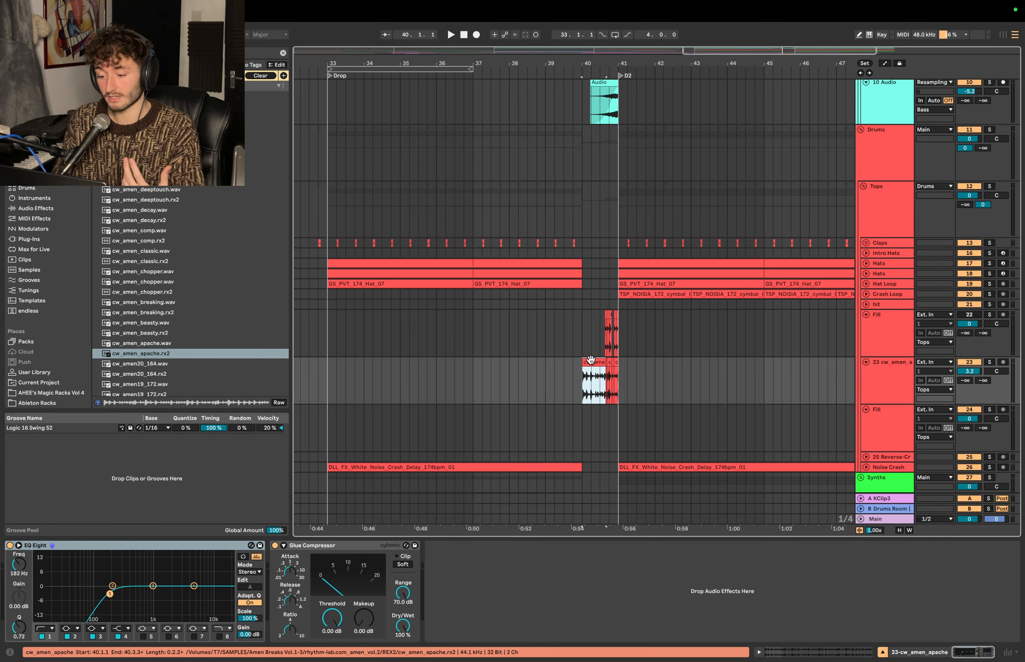
pyautogui.moveTo(581, 363); pyautogui.dragTo(618, 362)
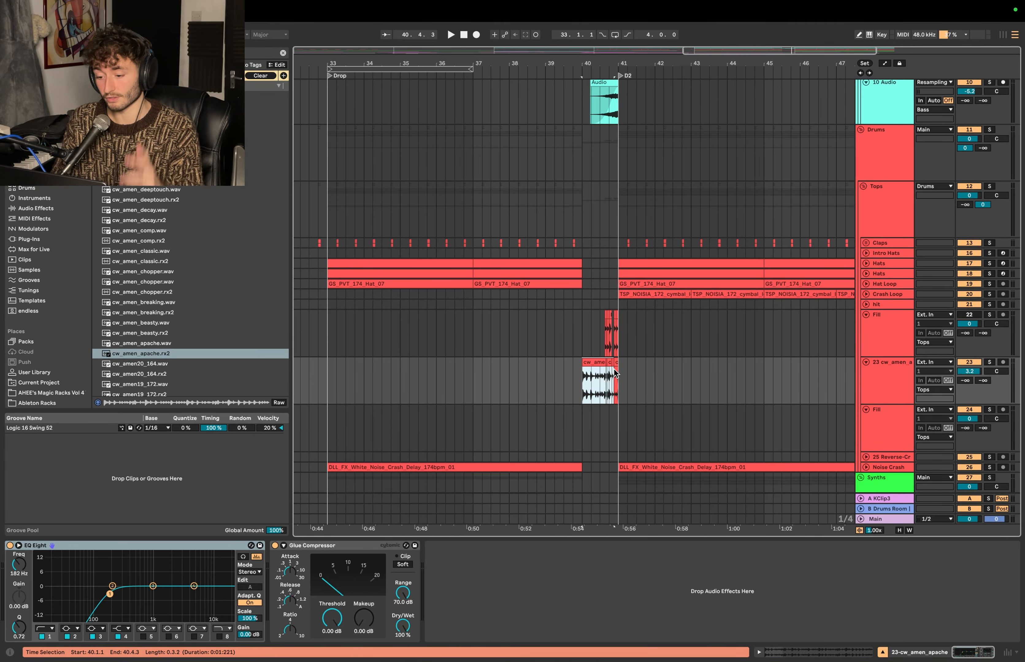
# - Compare the drum layers of the first drop, the bar 40 fill and the D2 section
pyautogui.click(575, 350)
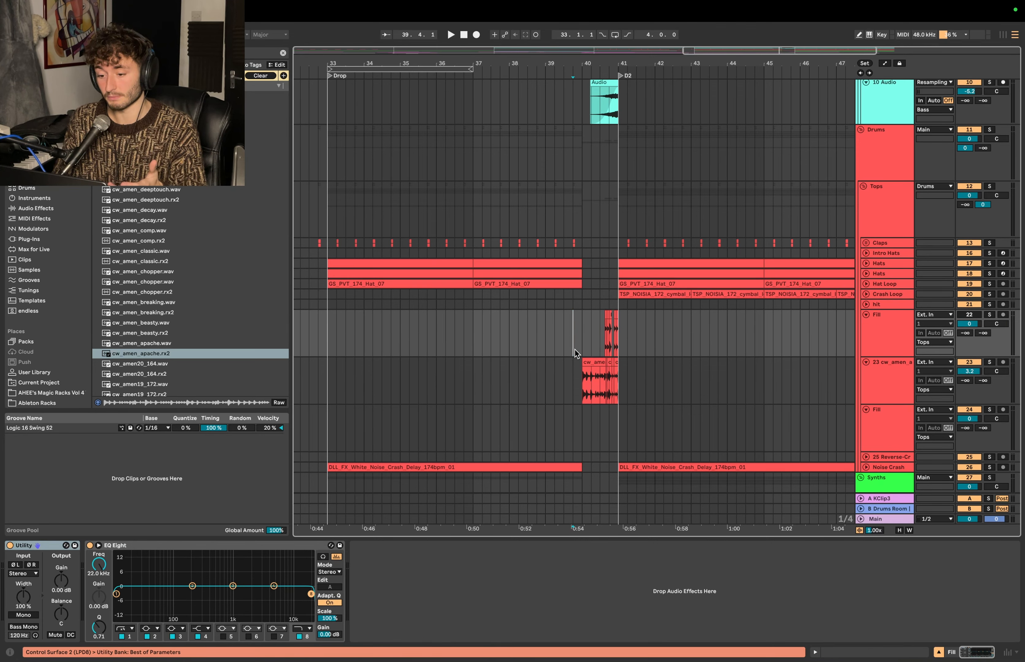
pyautogui.keyDown('super'); pyautogui.scroll(-4, 593, 286); pyautogui.keyUp('super')
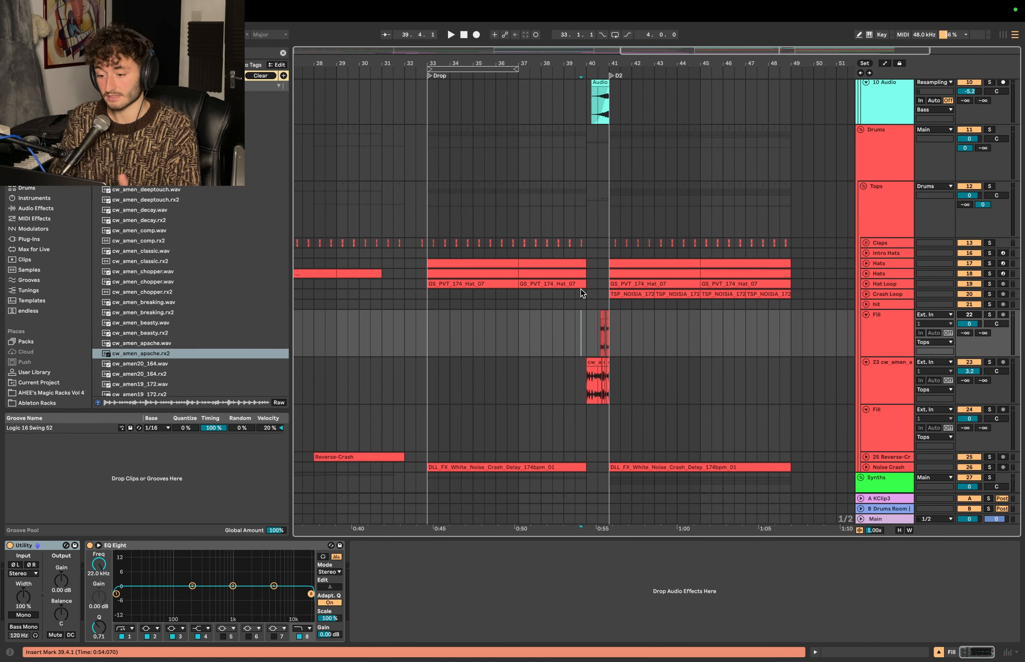
pyautogui.moveTo(586, 287); pyautogui.dragTo(433, 242)
pyautogui.moveTo(574, 255); pyautogui.dragTo(605, 244)
pyautogui.scroll(4, 592, 383)
pyautogui.scroll(4, 592, 381)
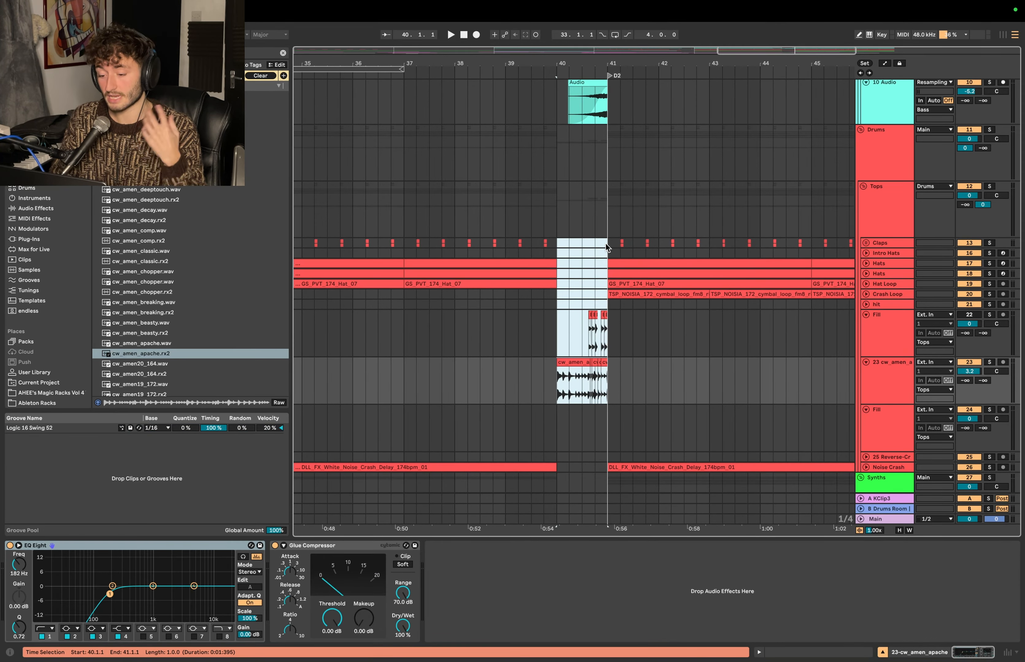
pyautogui.scroll(-2, 624, 310)
pyautogui.scroll(-4, 636, 325)
pyautogui.click(595, 283)
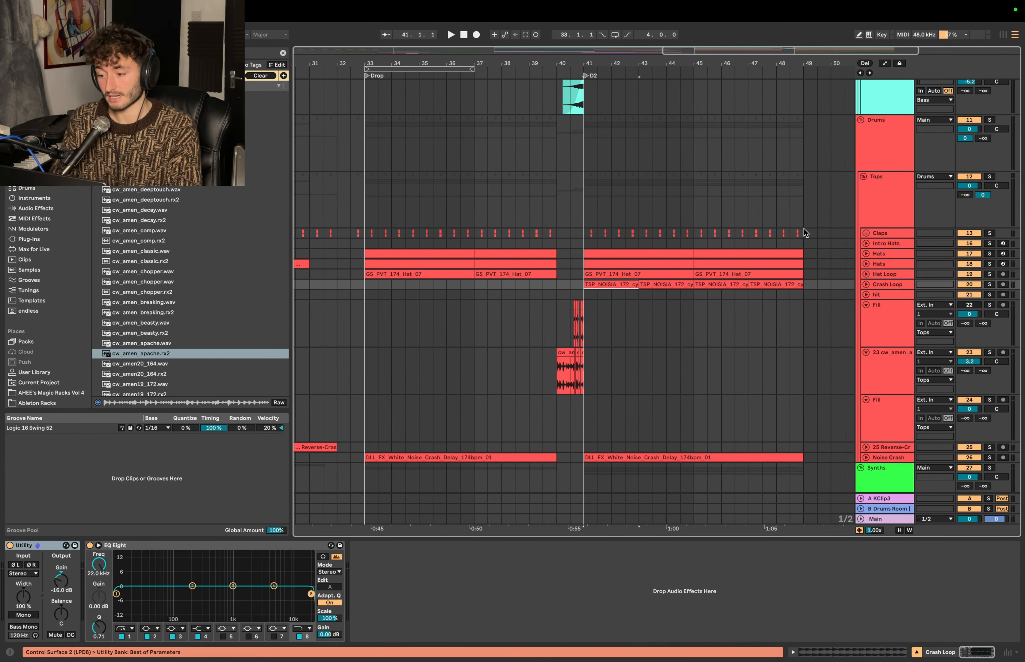
# - Play the whole arrangement from 38.3.1 through the bar 40 fill and into D2
pyautogui.keyDown('shift'); pyautogui.click(789, 234); pyautogui.keyUp('shift')
pyautogui.click(516, 198)
pyautogui.press('space')
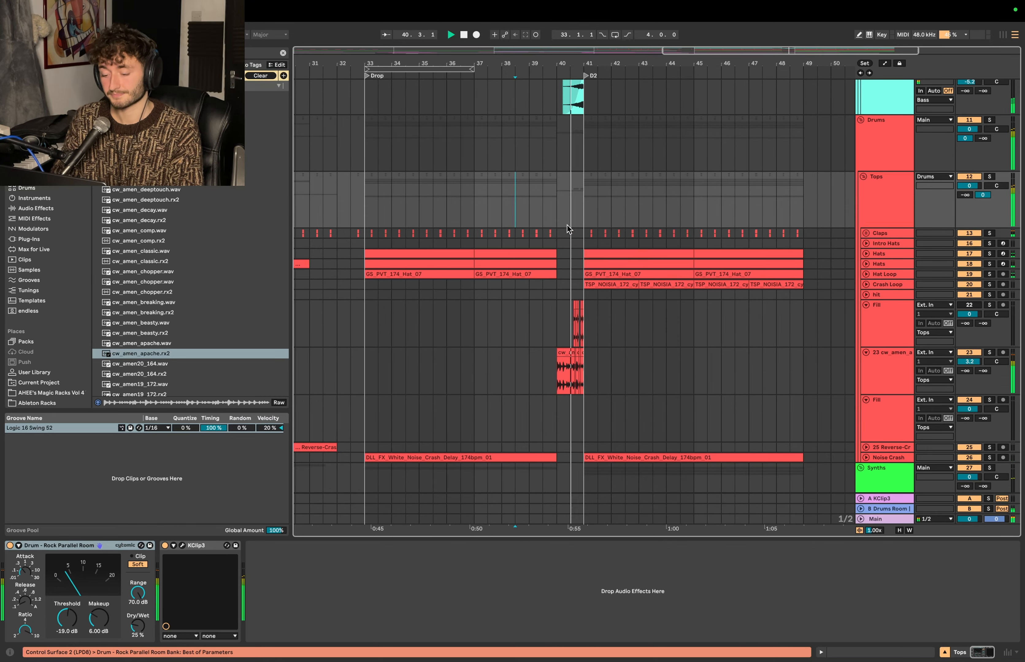
pyautogui.scroll(-5, 566, 225)
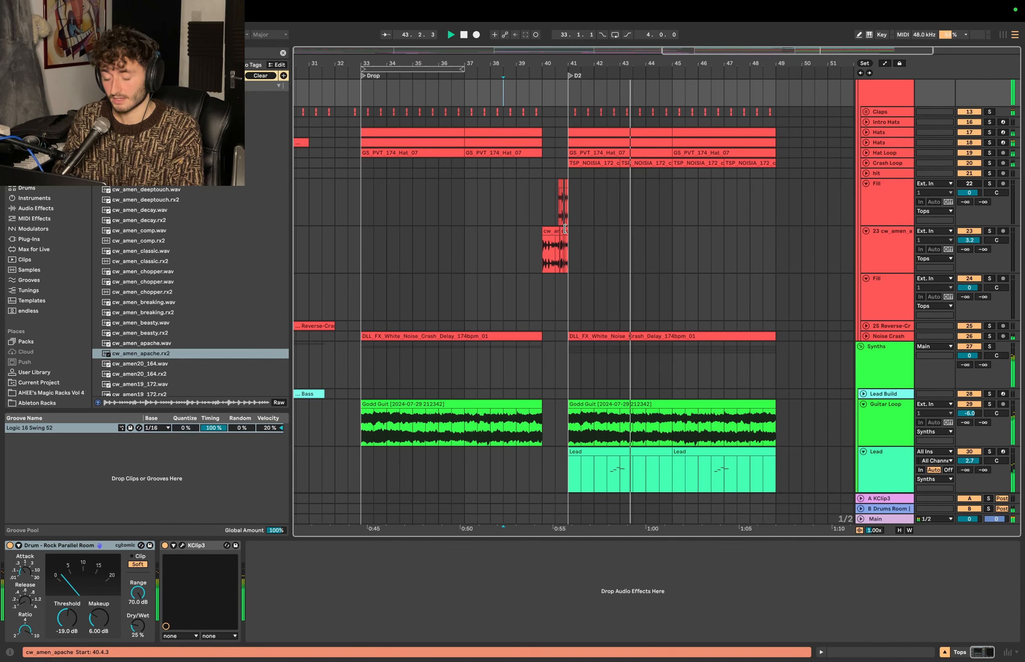
pyautogui.scroll(1, 538, 256)
pyautogui.scroll(1, 539, 253)
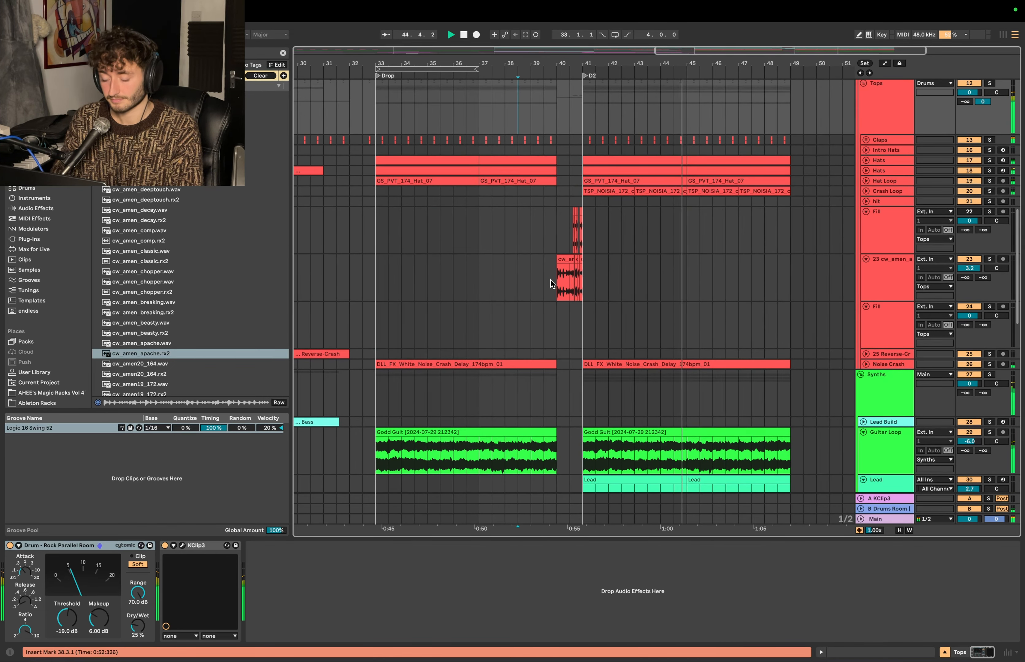
pyautogui.press('space')
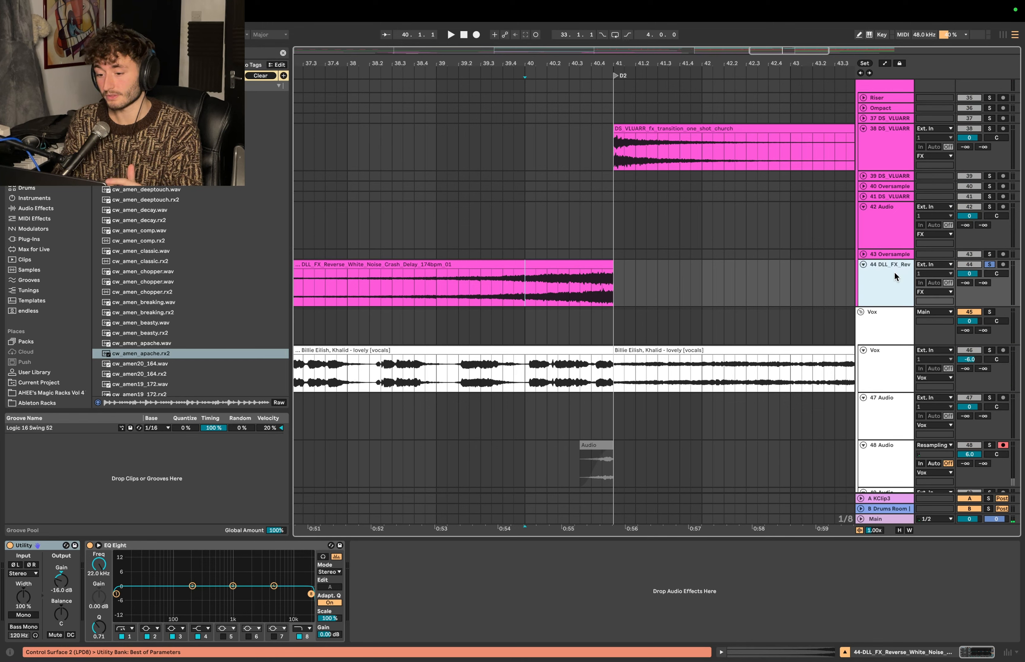
# - Search the audio effects for "auto" and add Auto Pan to the DLL_FX_Reverse_White_Noise track
pyautogui.click(524, 289)
pyautogui.click(283, 53)
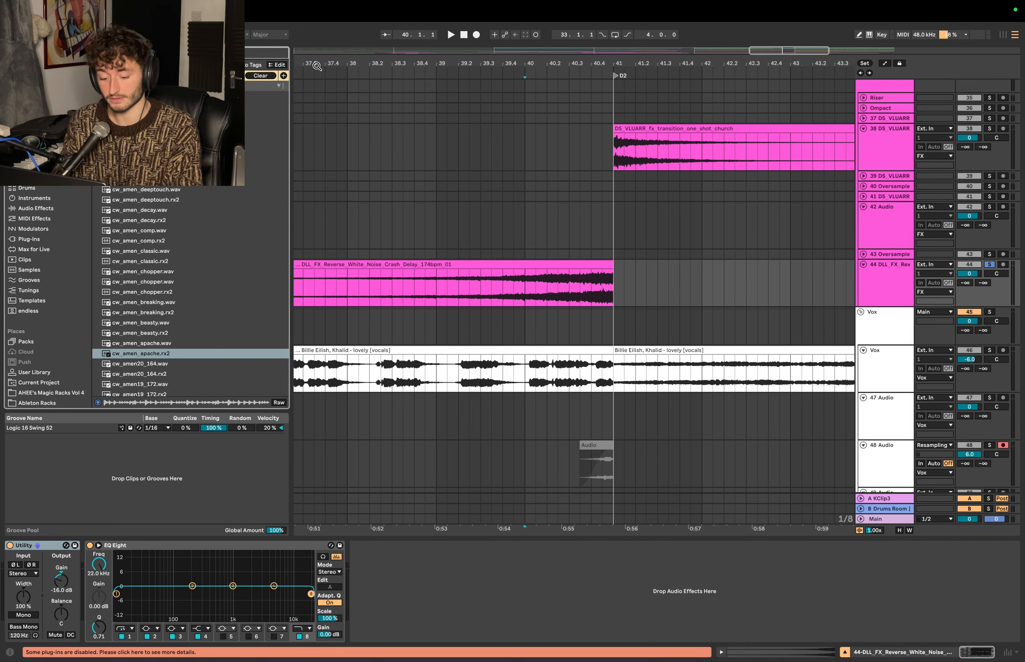
pyautogui.write('auto')
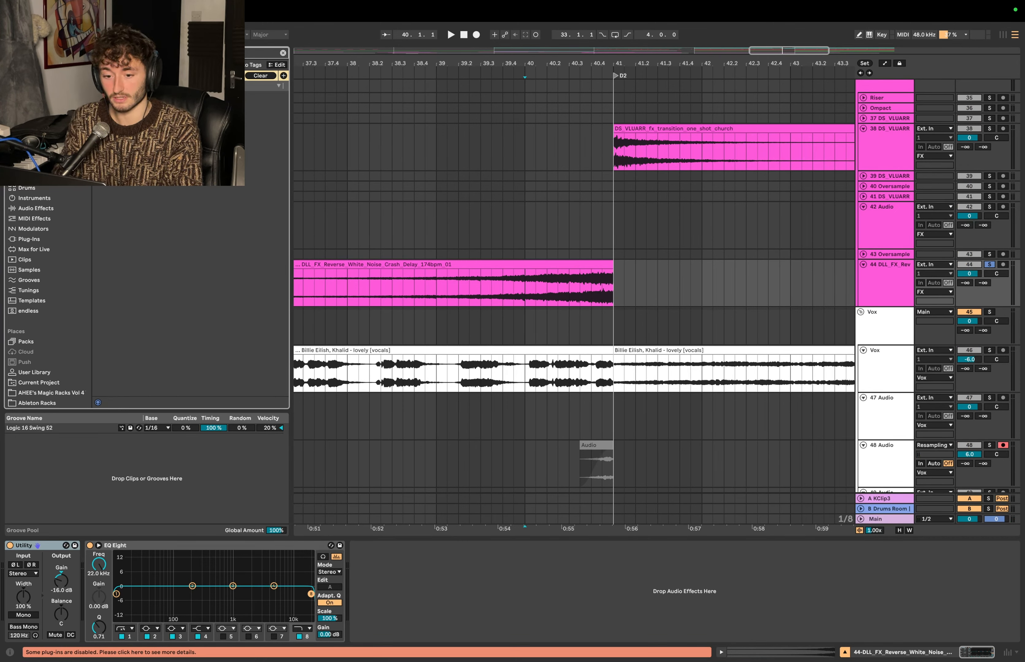
pyautogui.press('Down')
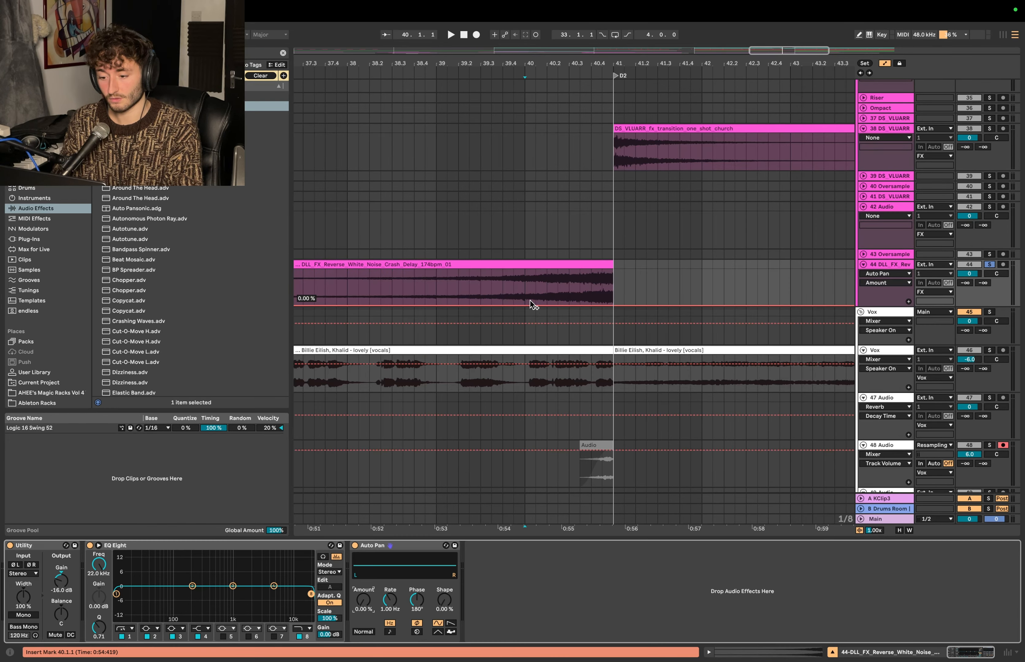
# - Automate the Auto Pan Amount on the reverse white noise track to rise from 0% at bar 40 to 100% at D2
pyautogui.click(523, 307)
pyautogui.click(525, 304)
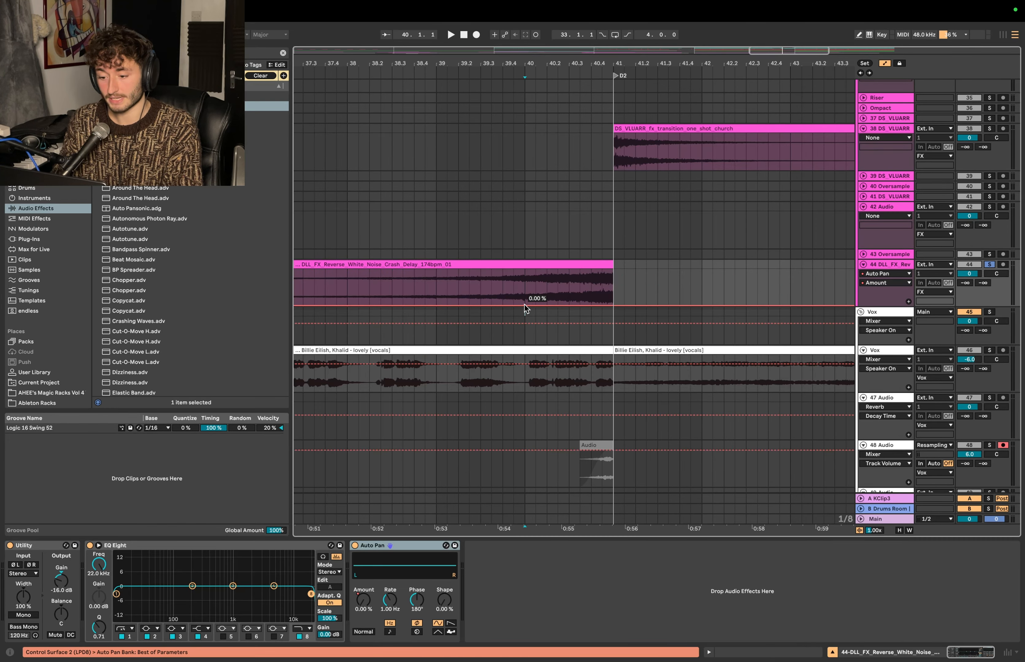
pyautogui.click(613, 305)
pyautogui.moveTo(599, 304)
pyautogui.mouseDown()
pyautogui.moveTo(656, 271)
pyautogui.moveTo(614, 270)
pyautogui.mouseUp()
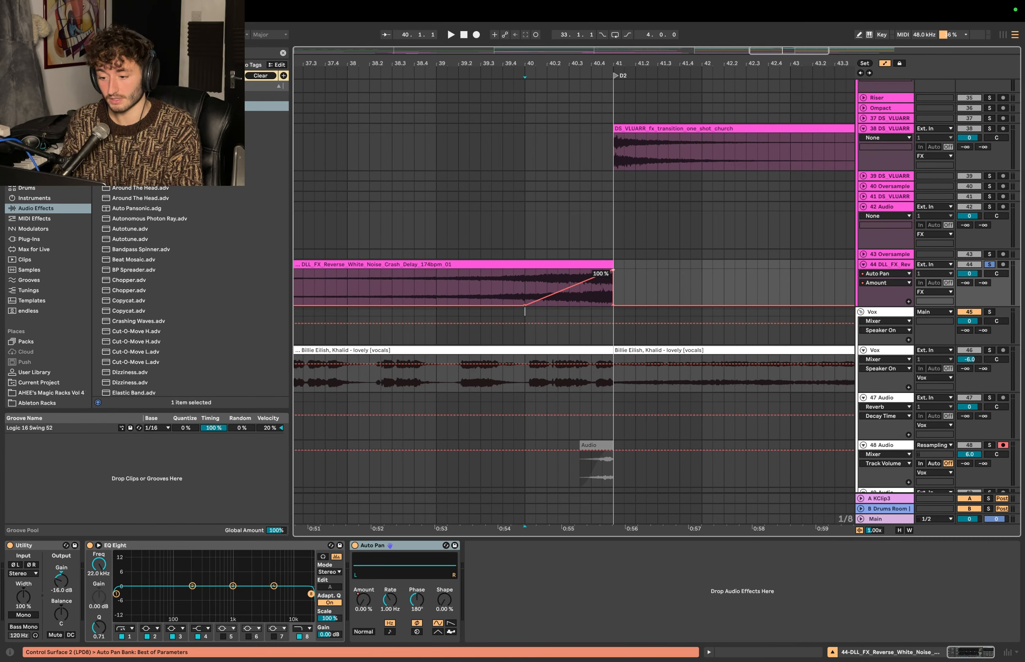
# - Automate the Auto Pan Frequency to rise from 1.00 Hz at bar 40 up to D2, dropping back right after, and play it
pyautogui.click(526, 282)
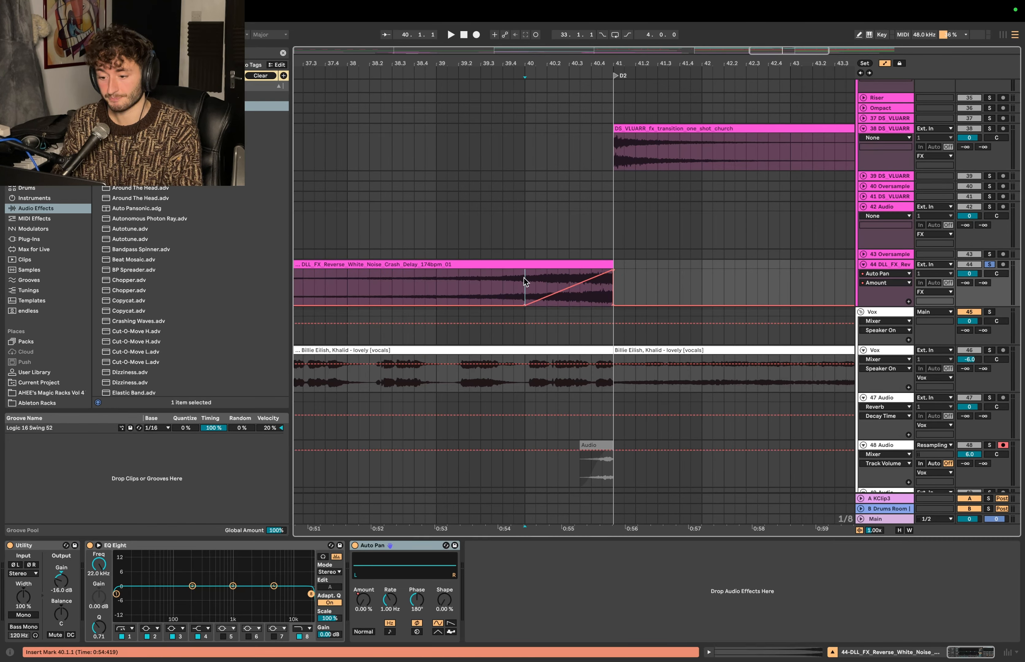
pyautogui.click(389, 599)
pyautogui.click(536, 291)
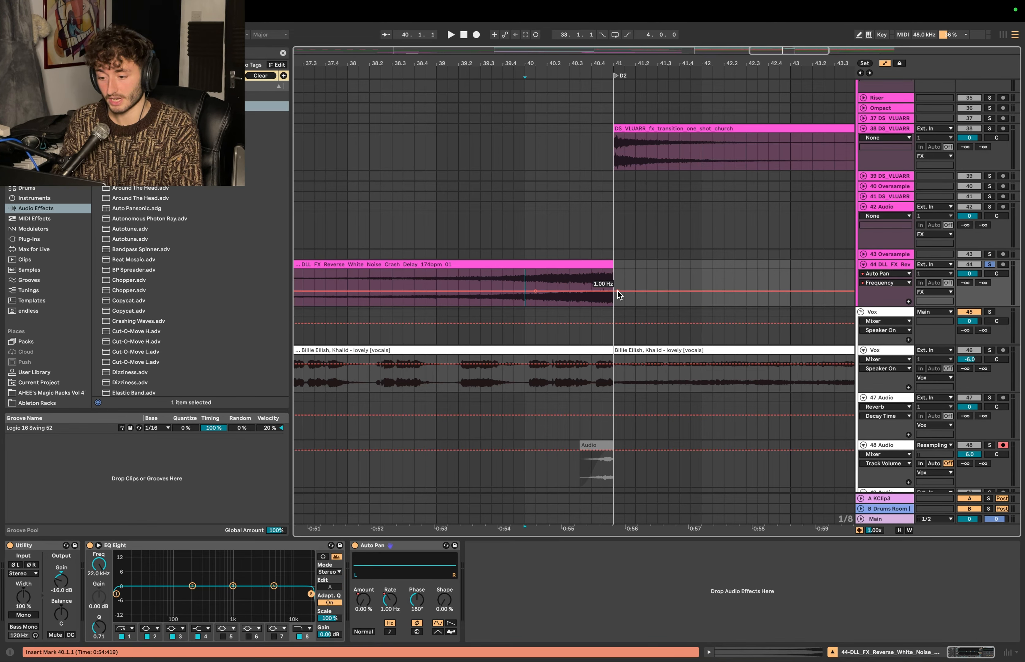
pyautogui.click(618, 290)
pyautogui.moveTo(600, 291); pyautogui.dragTo(613, 271)
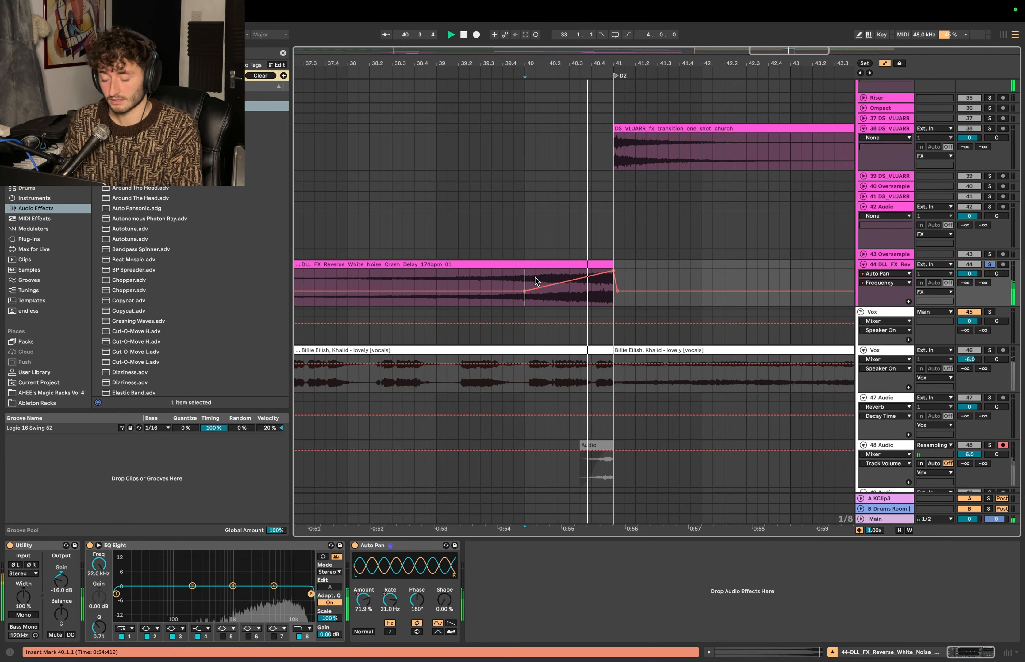
# - Compare the reverse white noise from bar 40 into D2 with Auto Pan bypassed and with it switched back on
pyautogui.press('space')
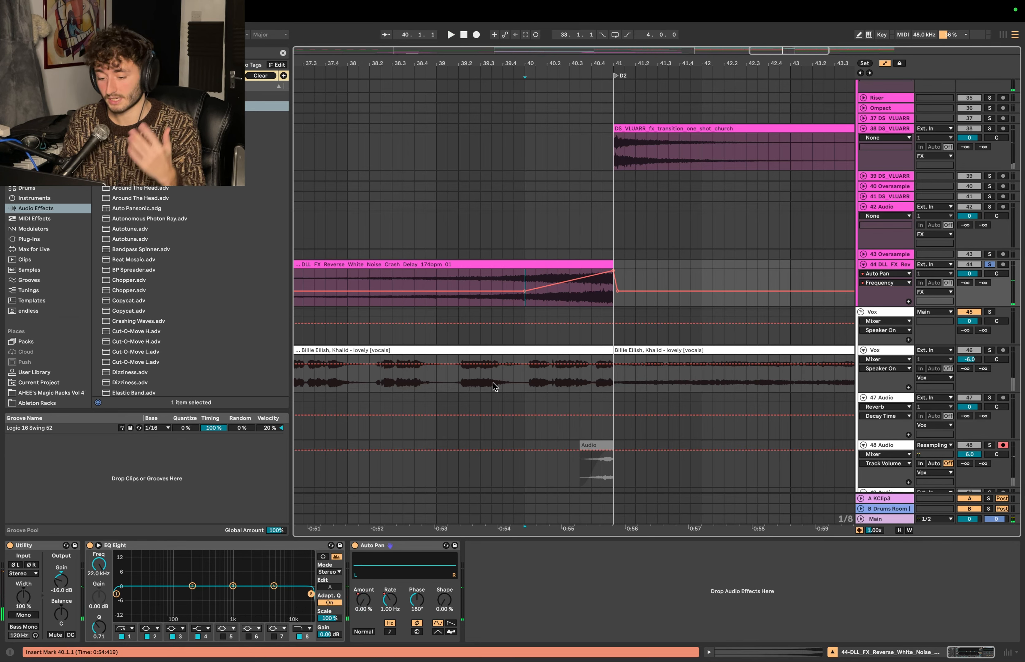
pyautogui.click(355, 545)
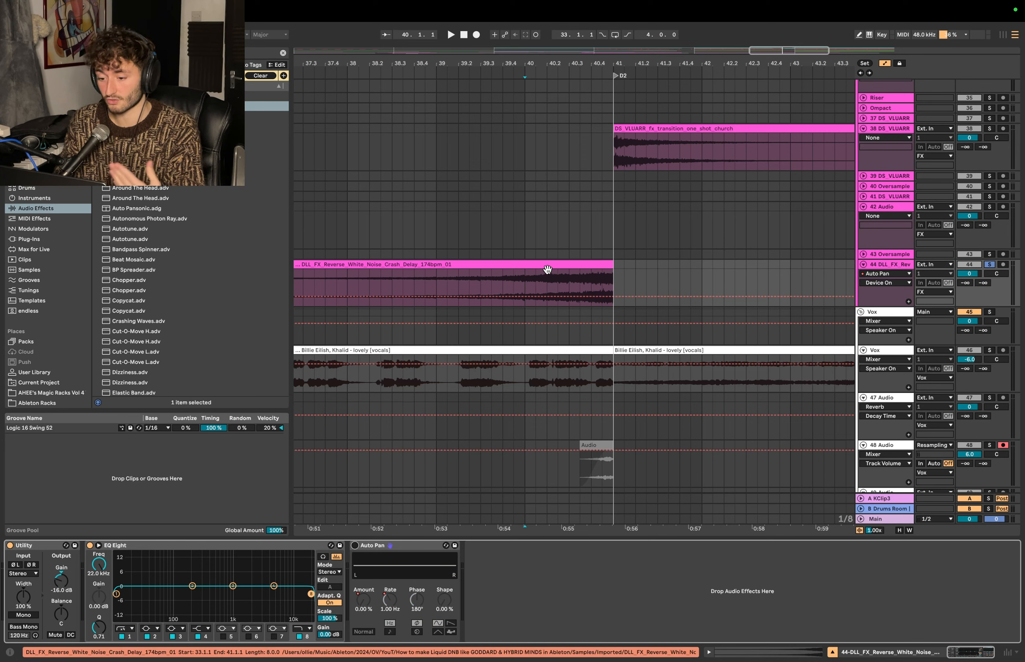
pyautogui.click(522, 279)
pyautogui.press('space')
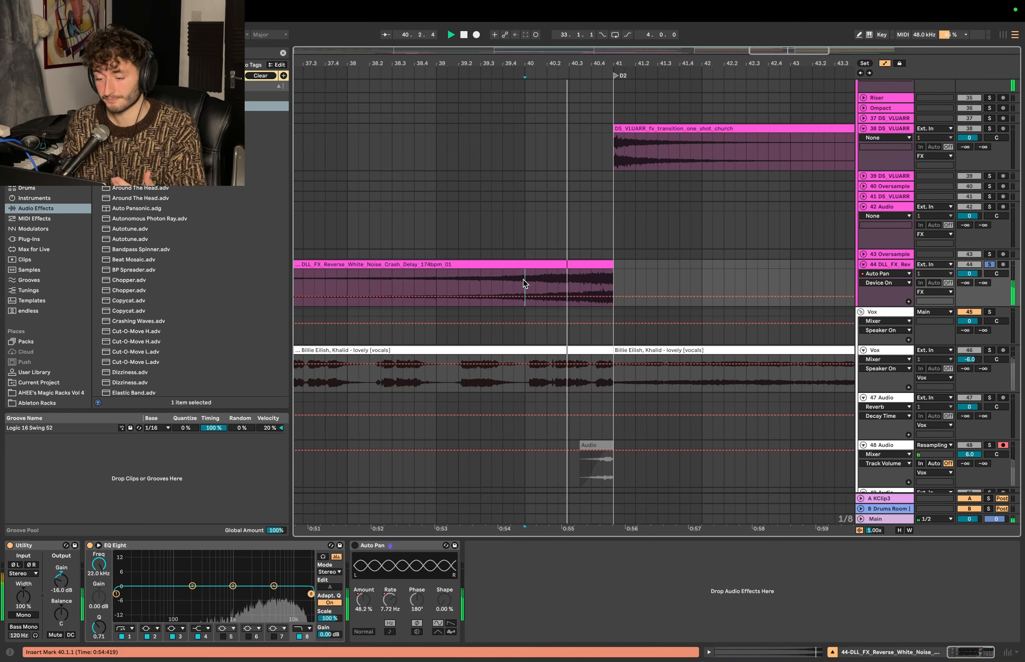
pyautogui.press('space')
pyautogui.click(355, 546)
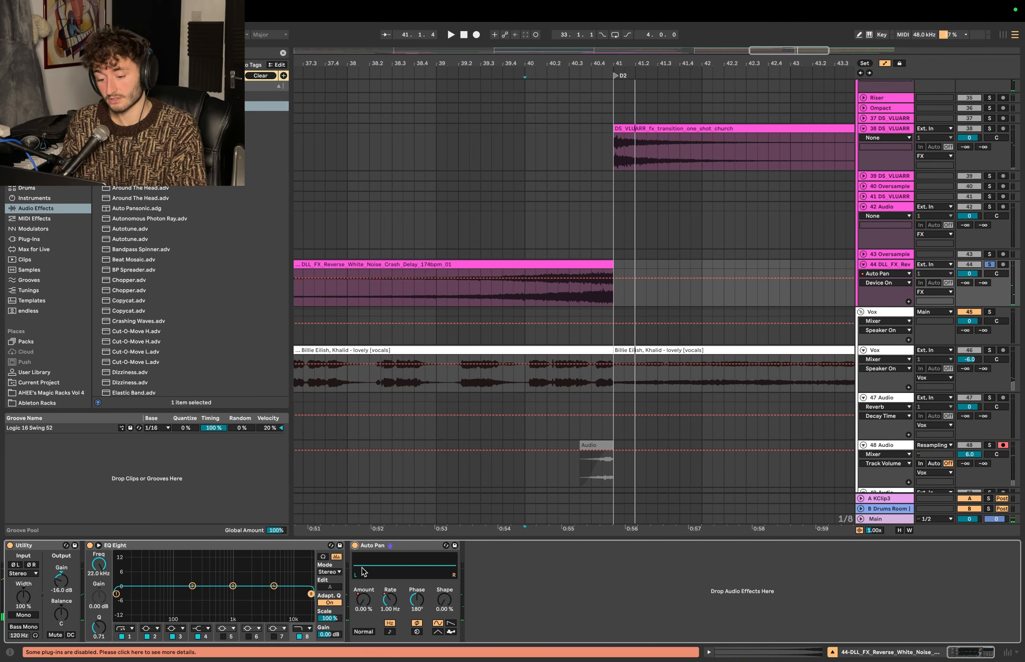
pyautogui.press('space')
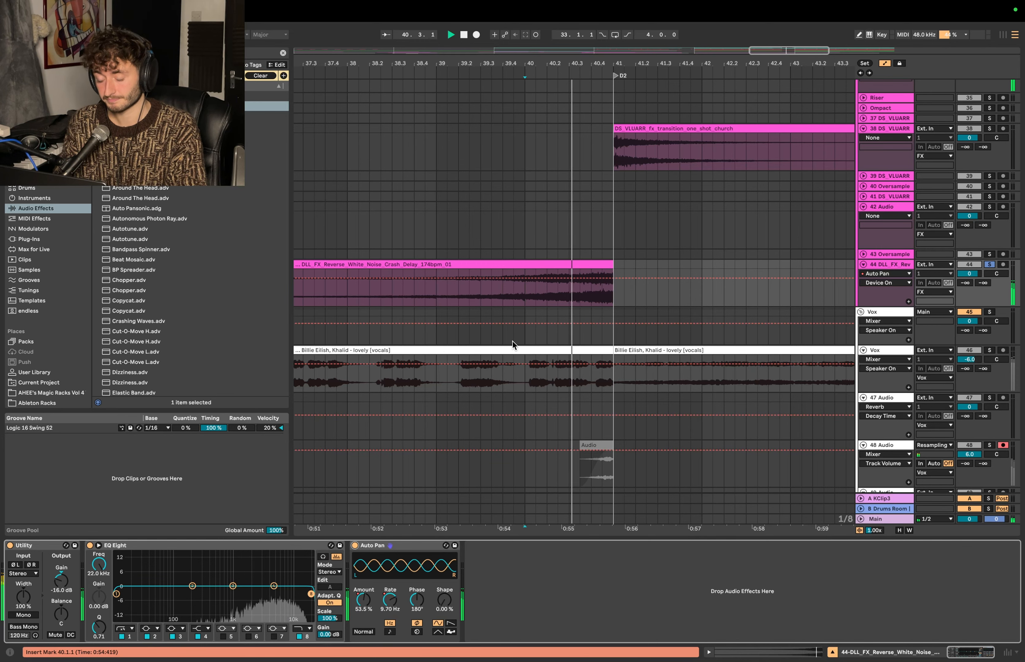
pyautogui.press('space')
# - Unsolo the reverse white noise track and play the full arrangement from 38.3.1 through the fill into D2
pyautogui.press('-')
pyautogui.press('-')
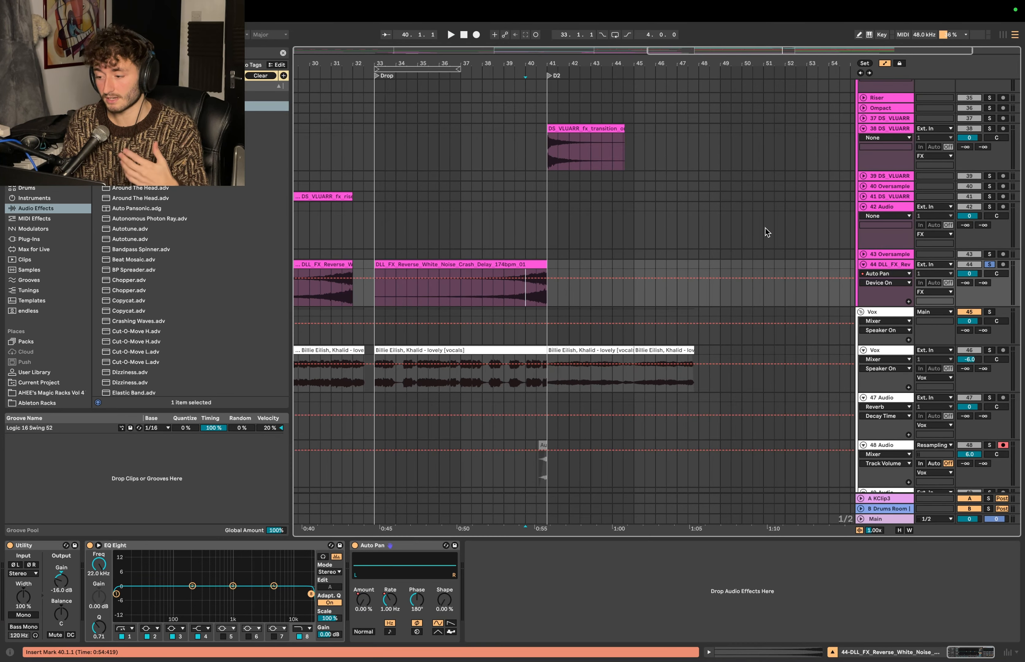
pyautogui.click(989, 265)
pyautogui.click(534, 238)
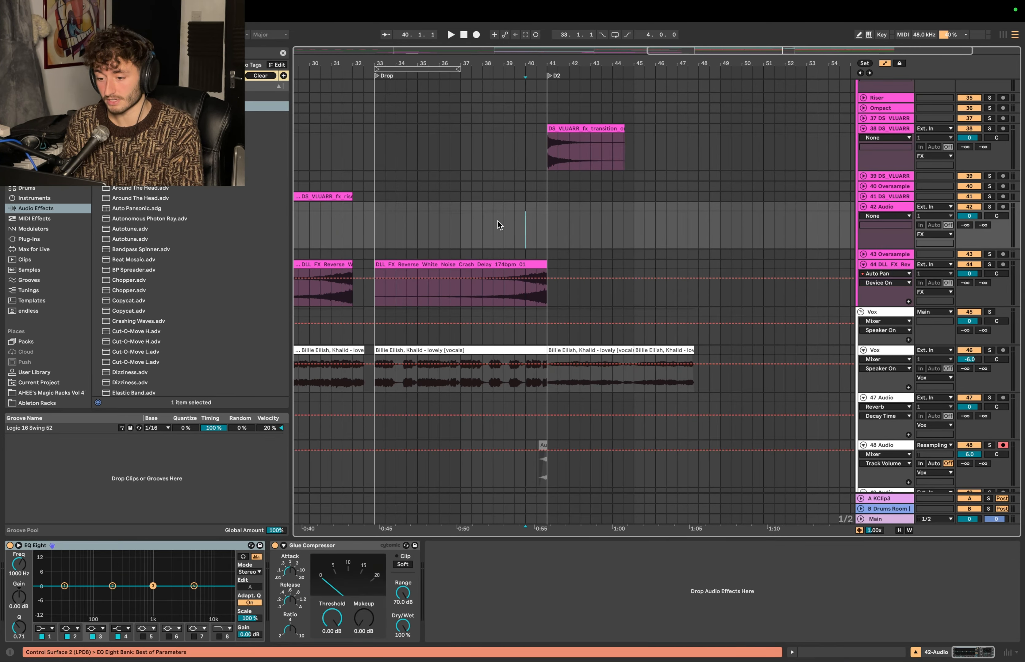
pyautogui.click(498, 221)
pyautogui.press('space')
pyautogui.scroll(3, 498, 221)
pyautogui.press('+')
pyautogui.press('+')
pyautogui.hscroll(2, 498, 221)
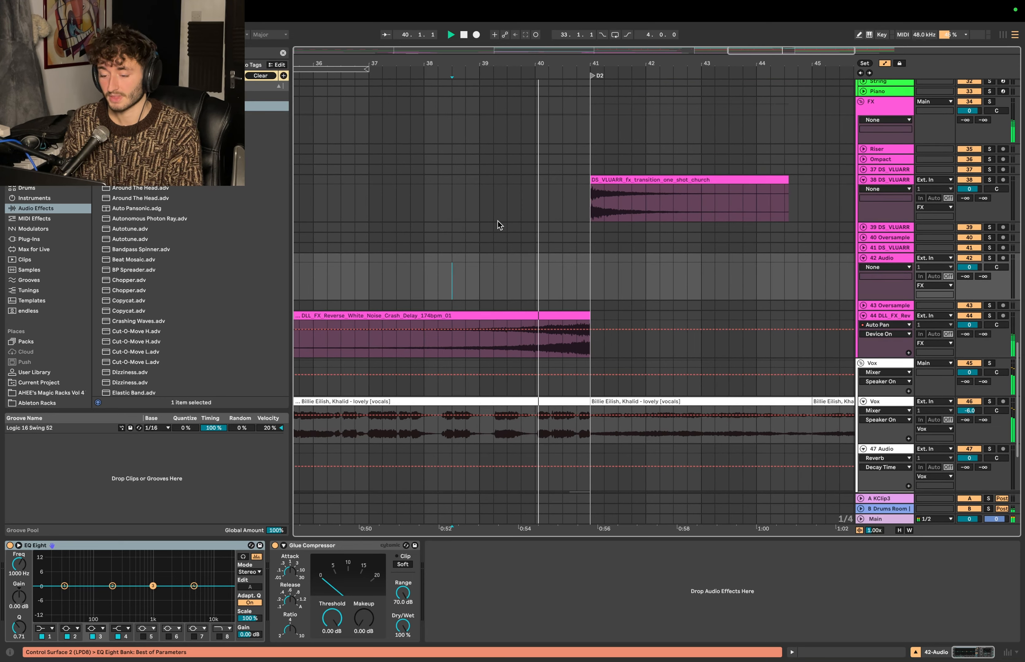
pyautogui.scroll(1, 498, 221)
pyautogui.hscroll(1, 498, 221)
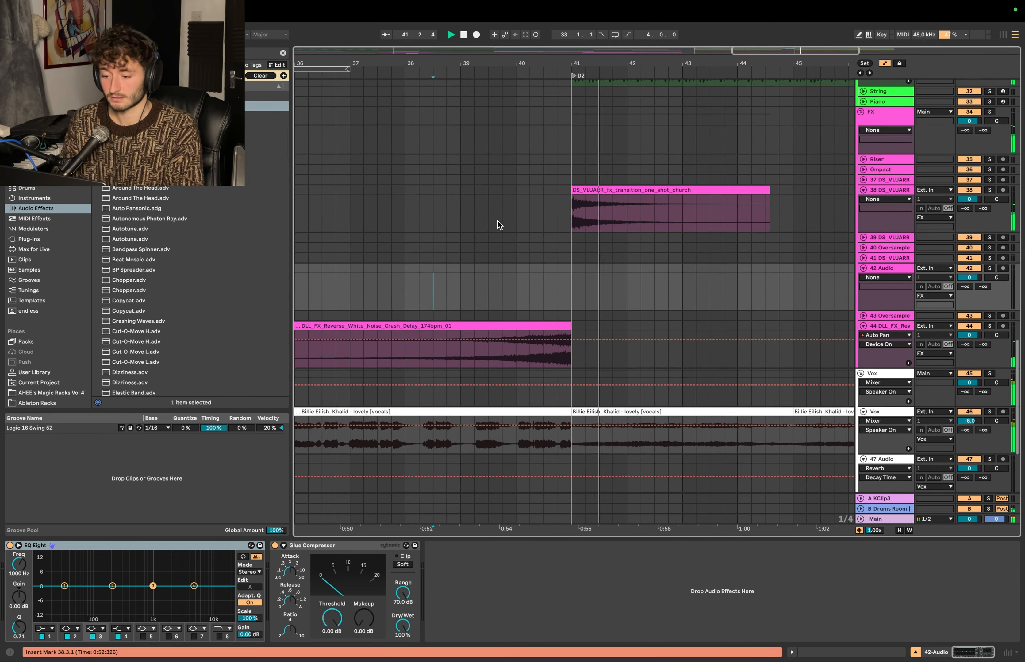
pyautogui.scroll(5, 498, 220)
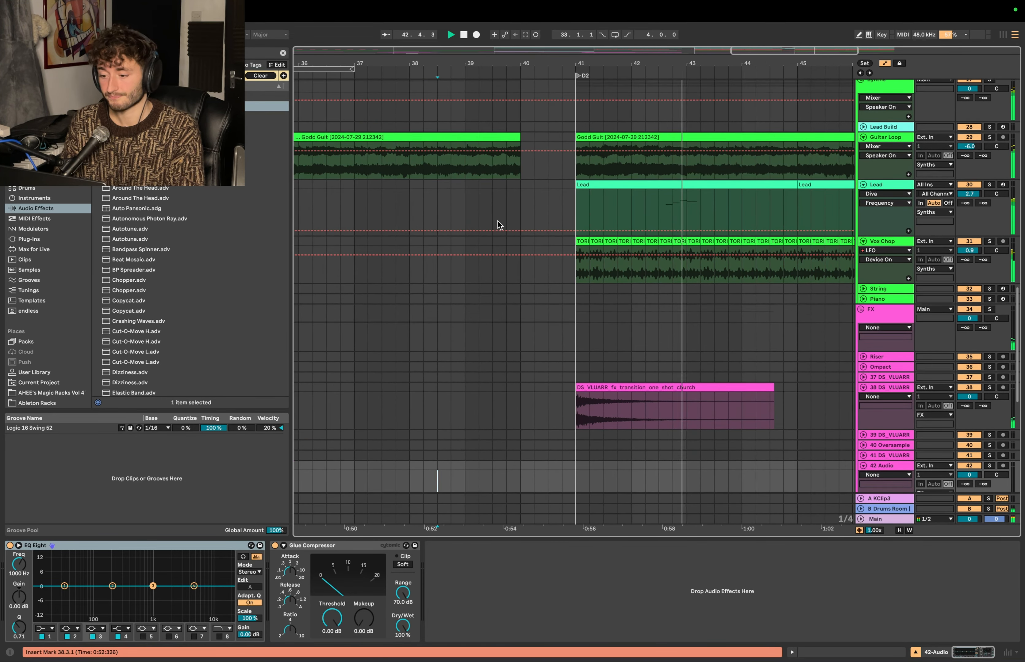
pyautogui.scroll(6, 498, 223)
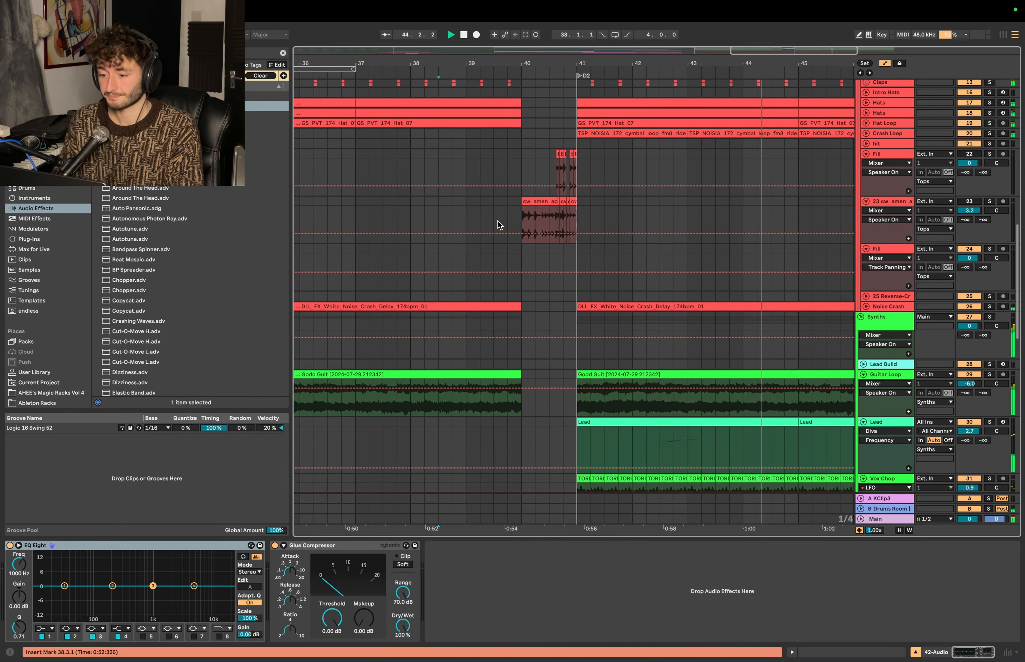
pyautogui.press('space')
# - Review the drum fill placement around D2, marking the bar 40 fill, the eight-bar section from bar 41 and the matching bar 48
pyautogui.click(524, 177)
pyautogui.press('-')
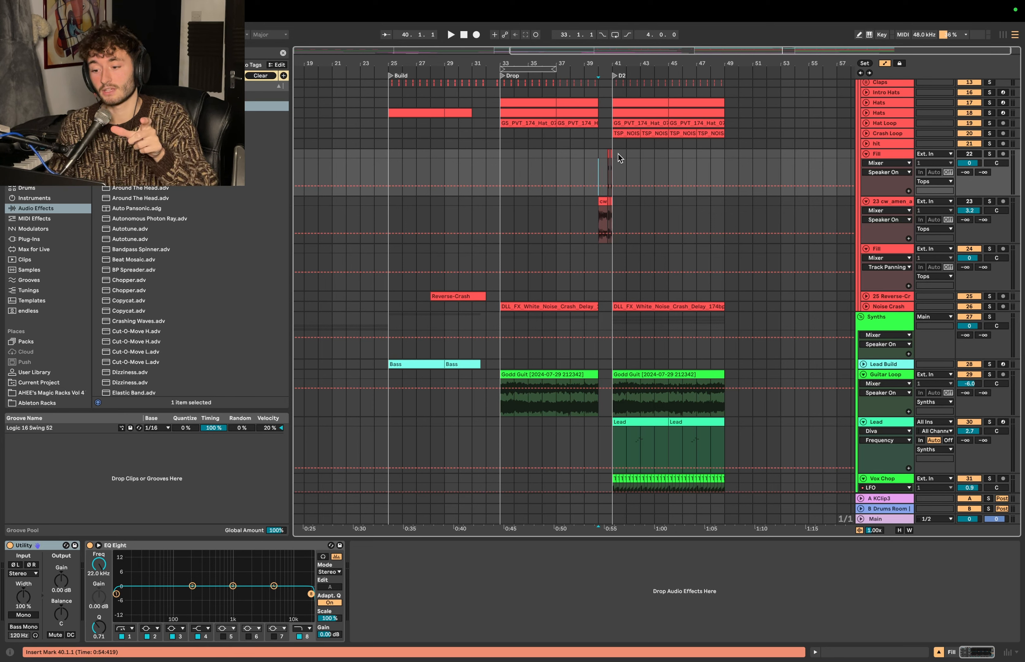
pyautogui.moveTo(617, 154); pyautogui.dragTo(726, 155)
pyautogui.hotkey('ctrl', 'd')
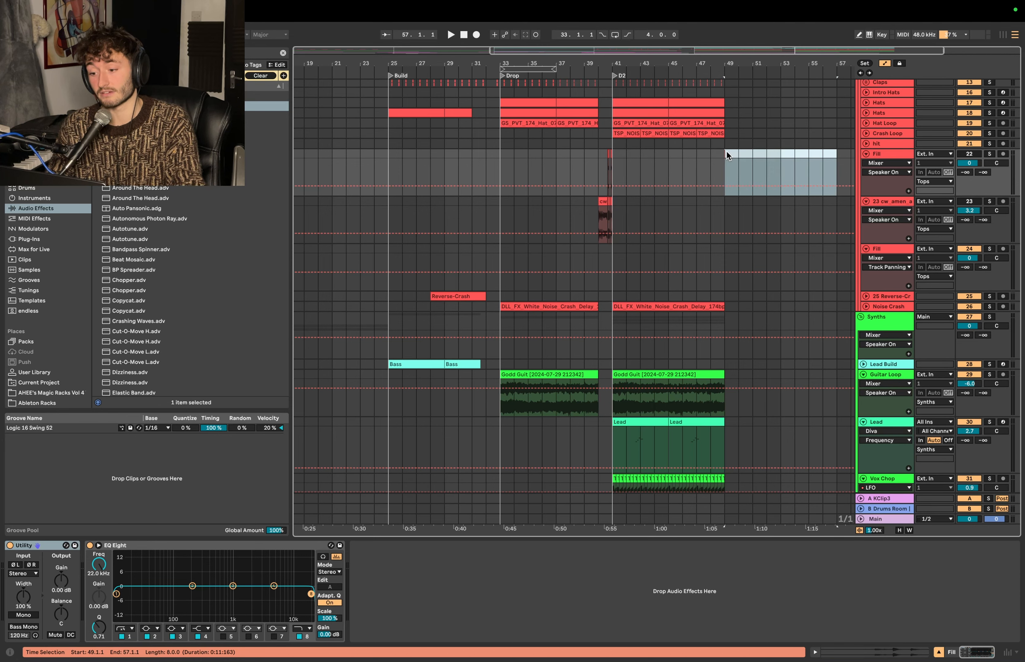
pyautogui.moveTo(598, 162); pyautogui.dragTo(611, 212)
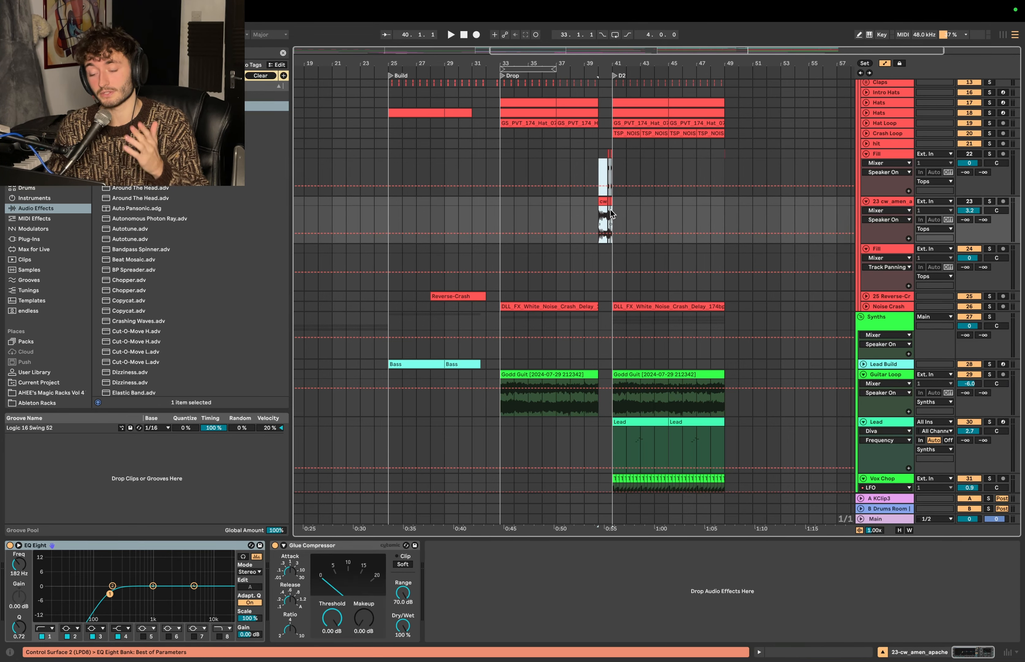
pyautogui.click(599, 163)
pyautogui.moveTo(601, 160); pyautogui.dragTo(612, 151)
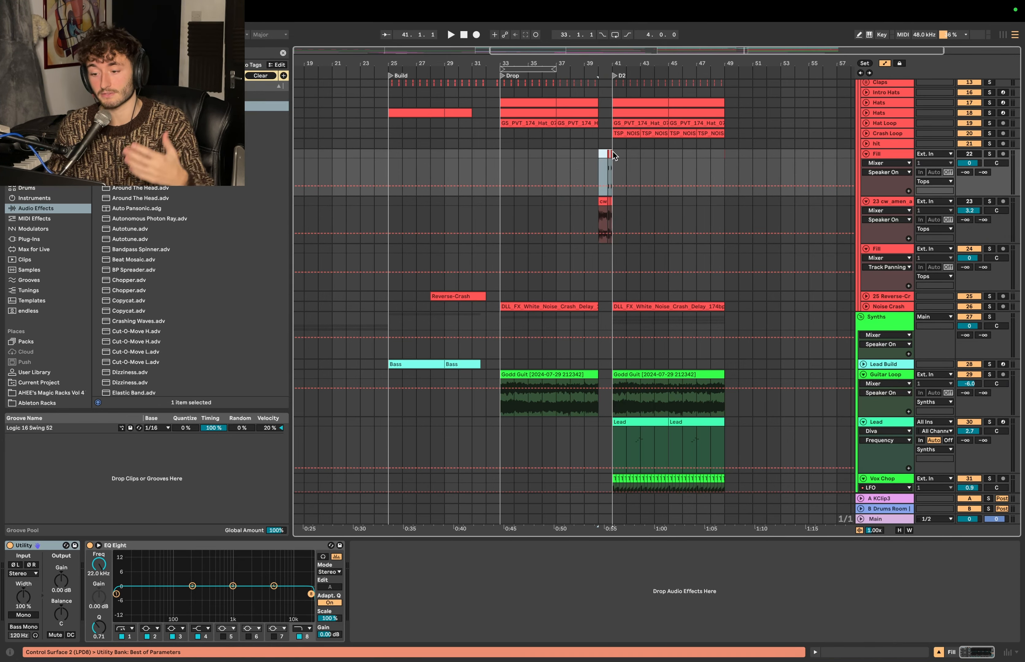
pyautogui.moveTo(724, 144); pyautogui.dragTo(709, 95)
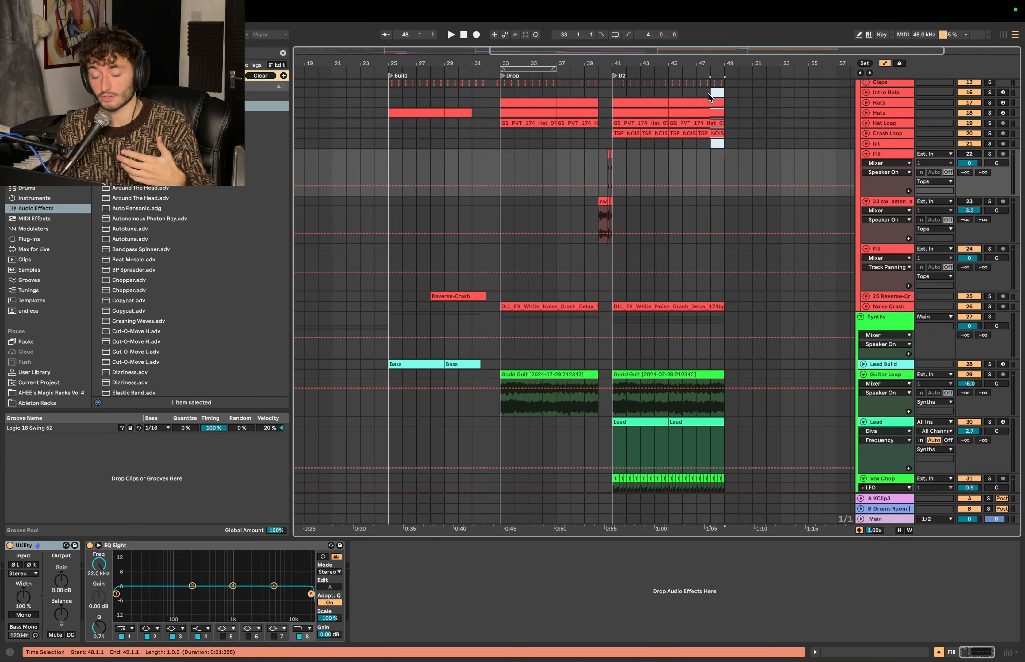
pyautogui.moveTo(711, 162); pyautogui.dragTo(725, 212)
# - Review the Guitar Loop track's structure, marking bars 49 to 53 after D2 and the one-bar gap at bar 40
pyautogui.scroll(-3, 725, 211)
pyautogui.click(689, 327)
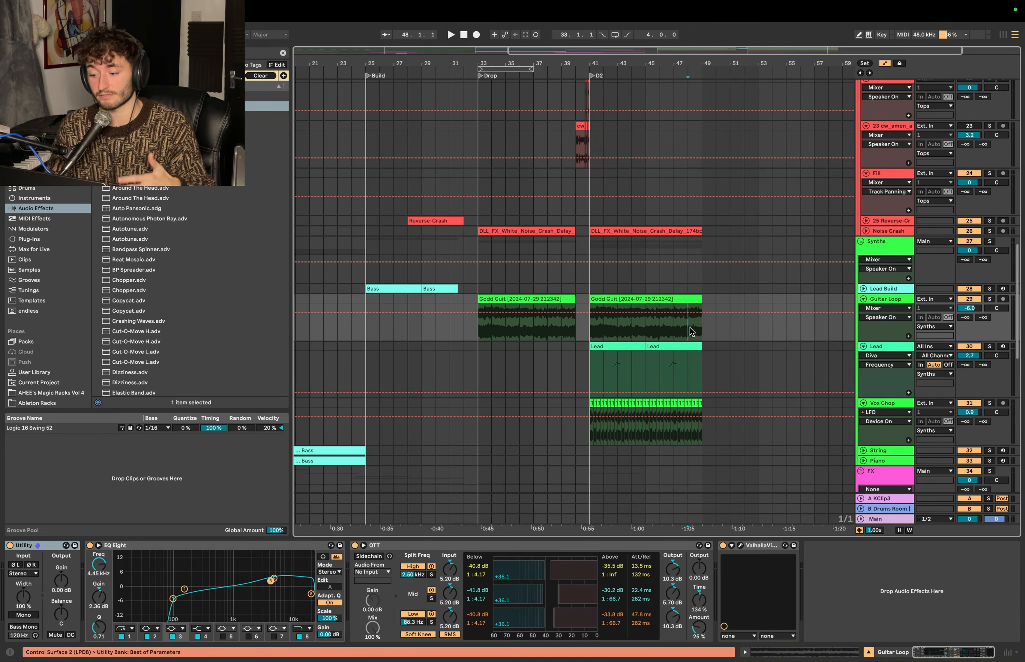
pyautogui.moveTo(689, 327); pyautogui.dragTo(793, 296)
pyautogui.click(701, 331)
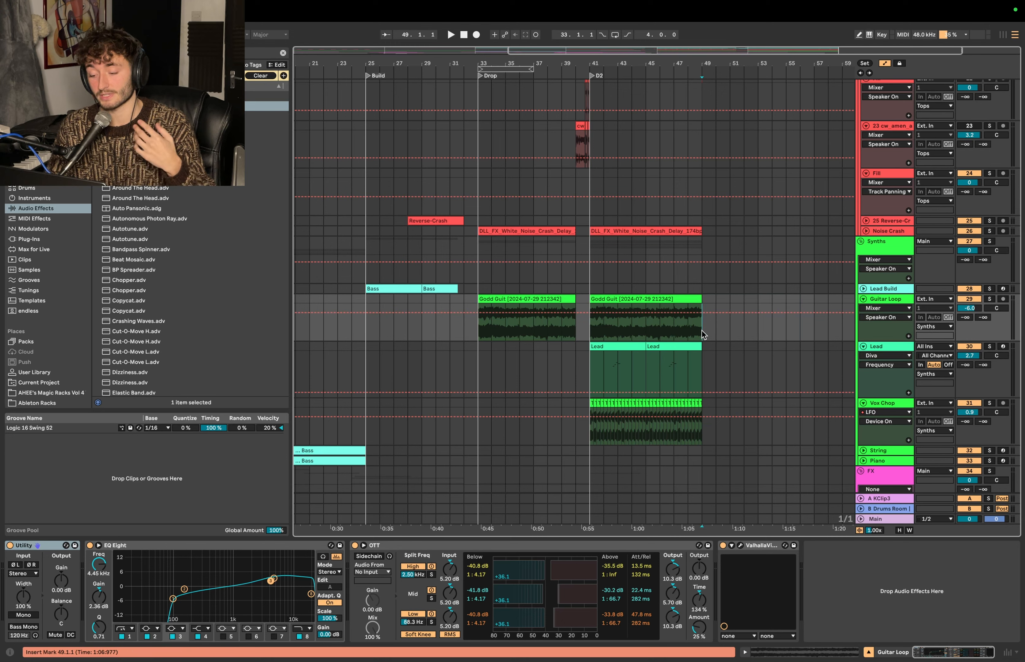
pyautogui.moveTo(700, 331); pyautogui.dragTo(753, 302)
pyautogui.press('super+j')
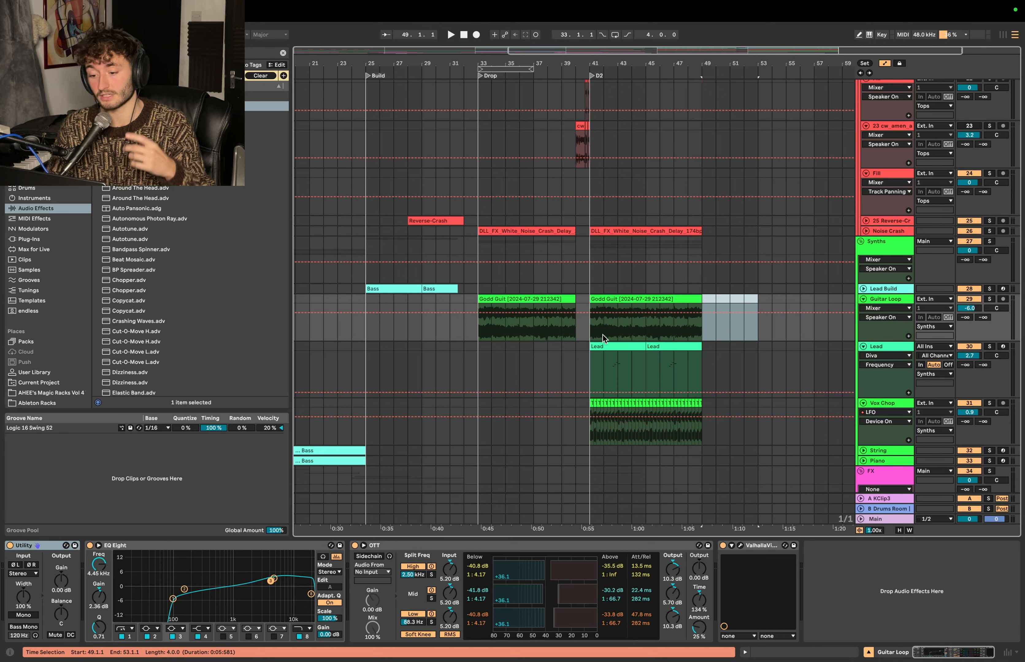
pyautogui.moveTo(591, 334); pyautogui.dragTo(573, 319)
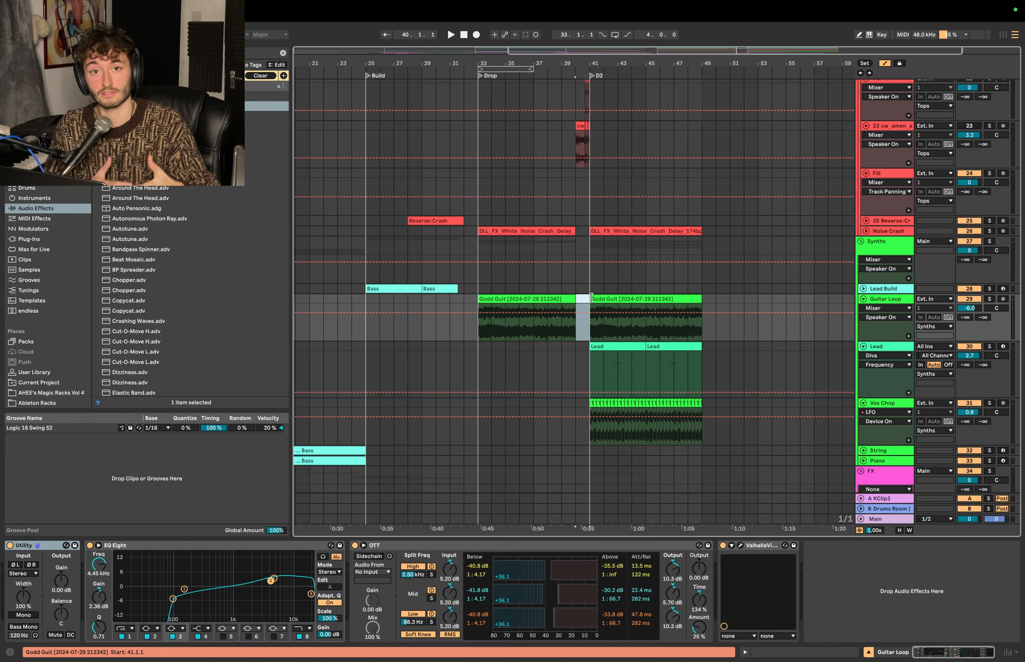
pyautogui.click(606, 332)
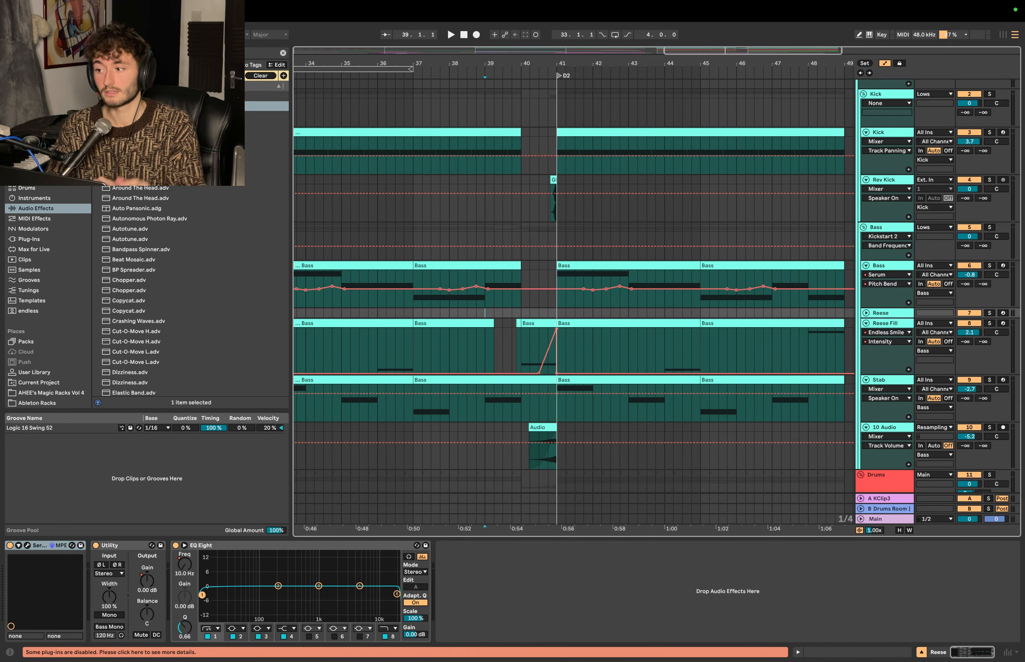